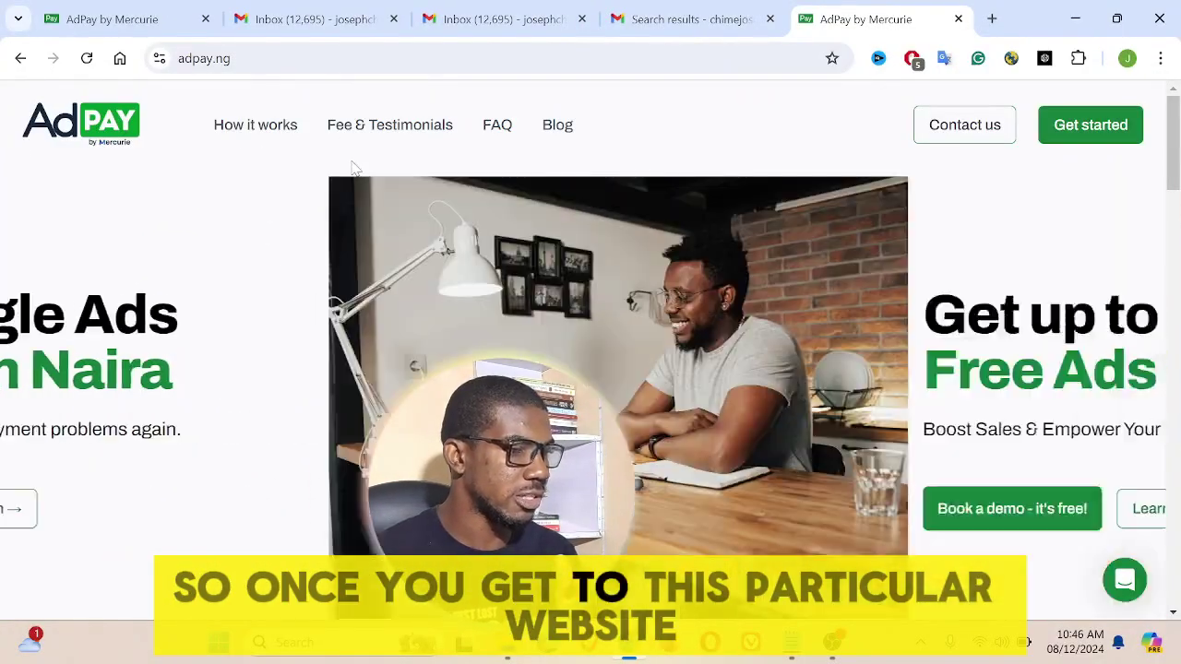
- Scroll through the AdPay landing page to review the offer, the 5.4% fee terms and the FAQs
scroll(350, 171, "down", 5)
scroll(355, 171, "up", 3)
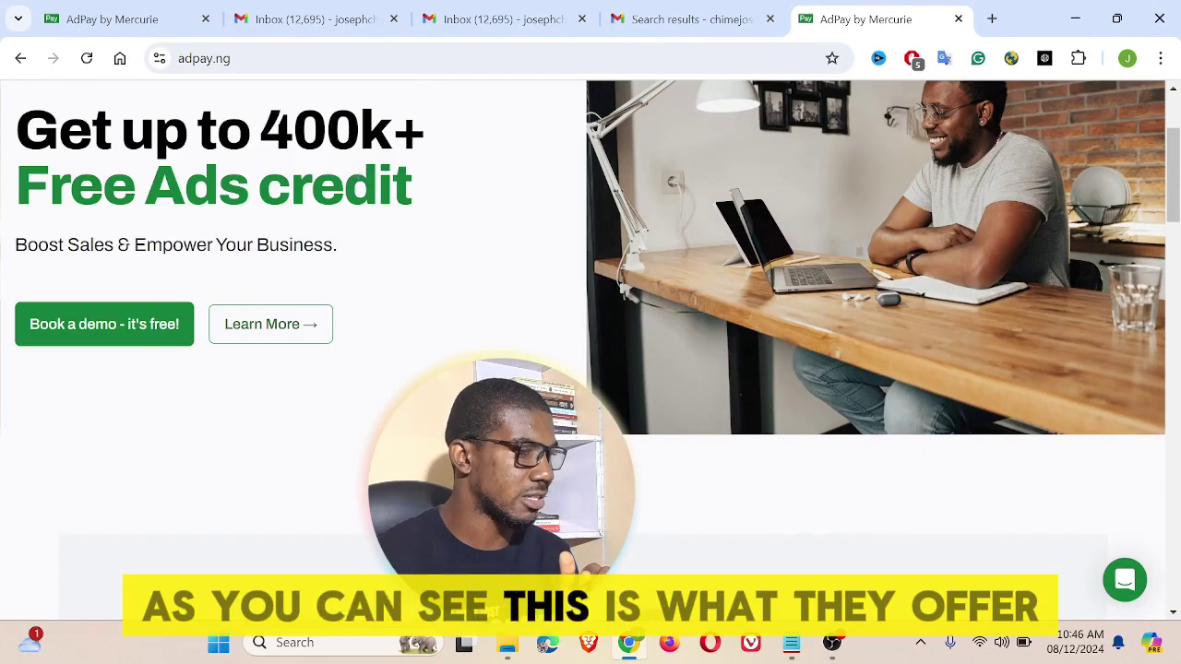
scroll(364, 190, "up", 2)
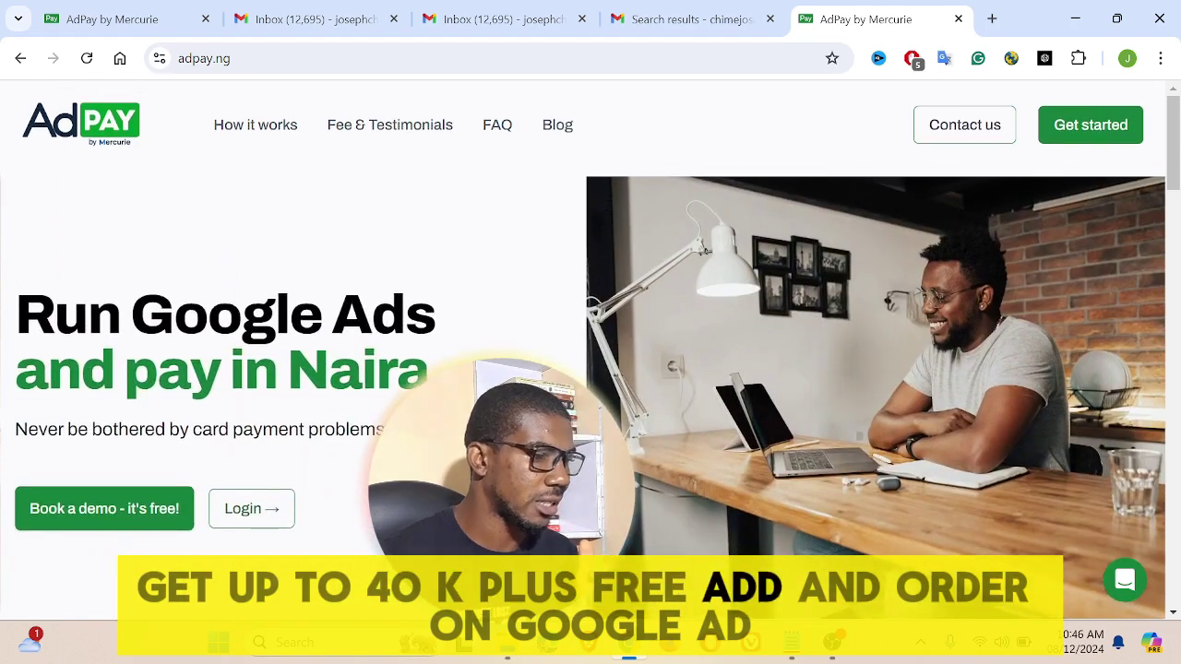
scroll(427, 170, "down", 4)
scroll(427, 170, "up", 3)
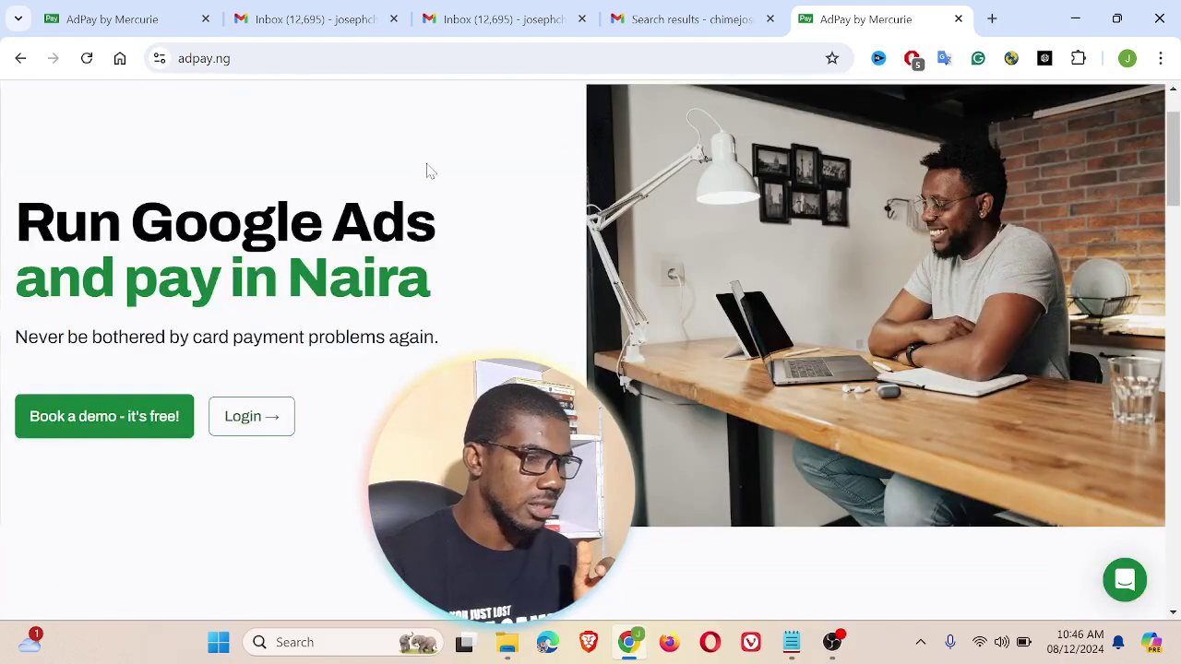
scroll(427, 170, "down", 5)
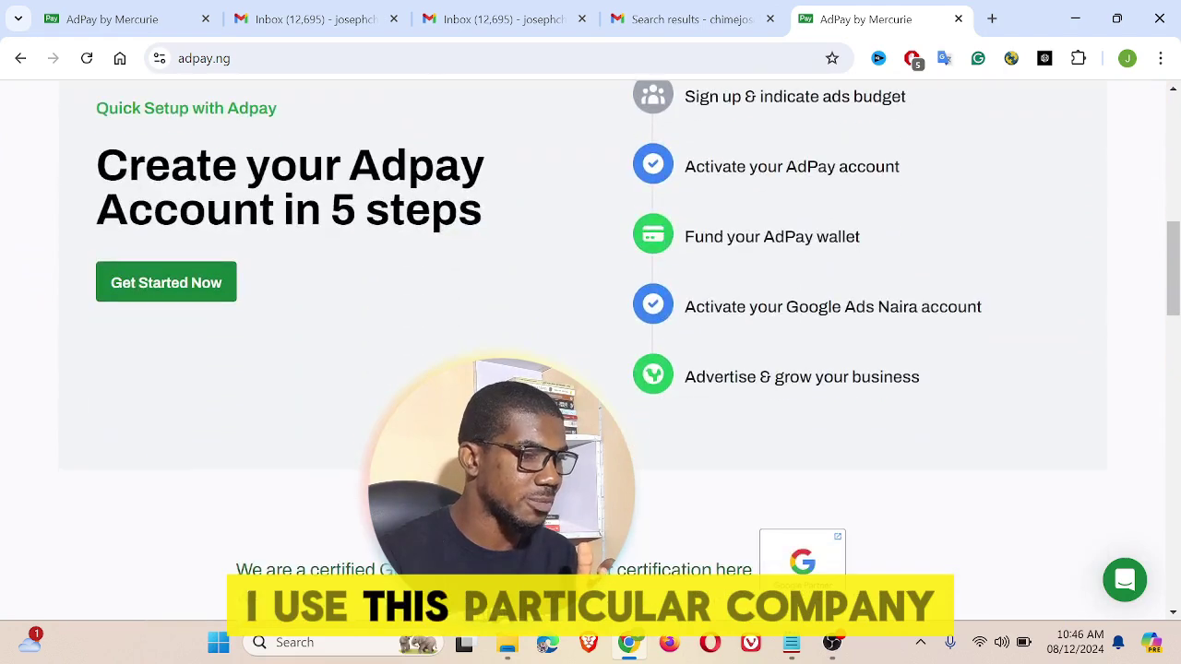
scroll(428, 170, "up", 1)
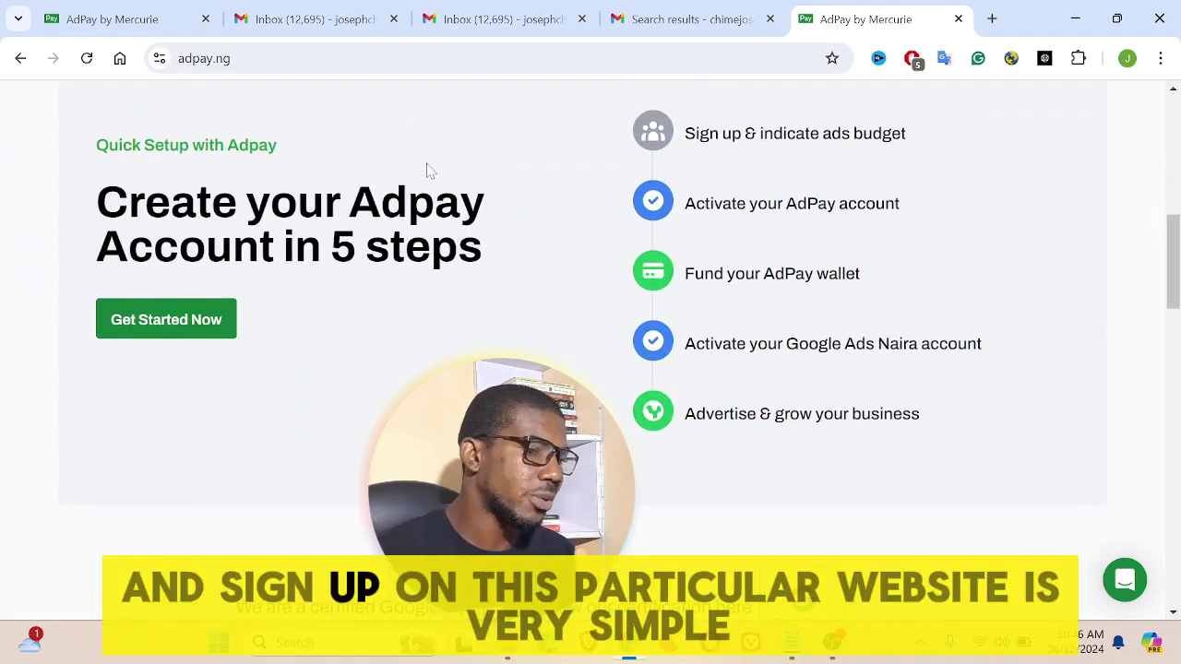
scroll(427, 170, "up", 1)
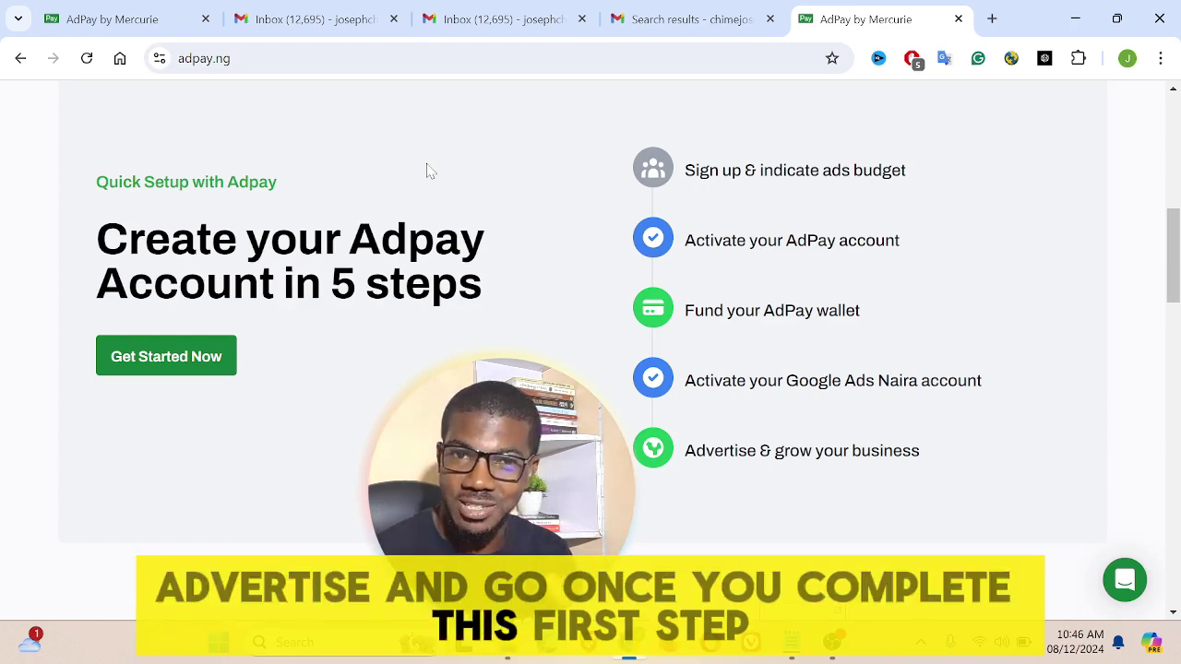
scroll(427, 170, "down", 4)
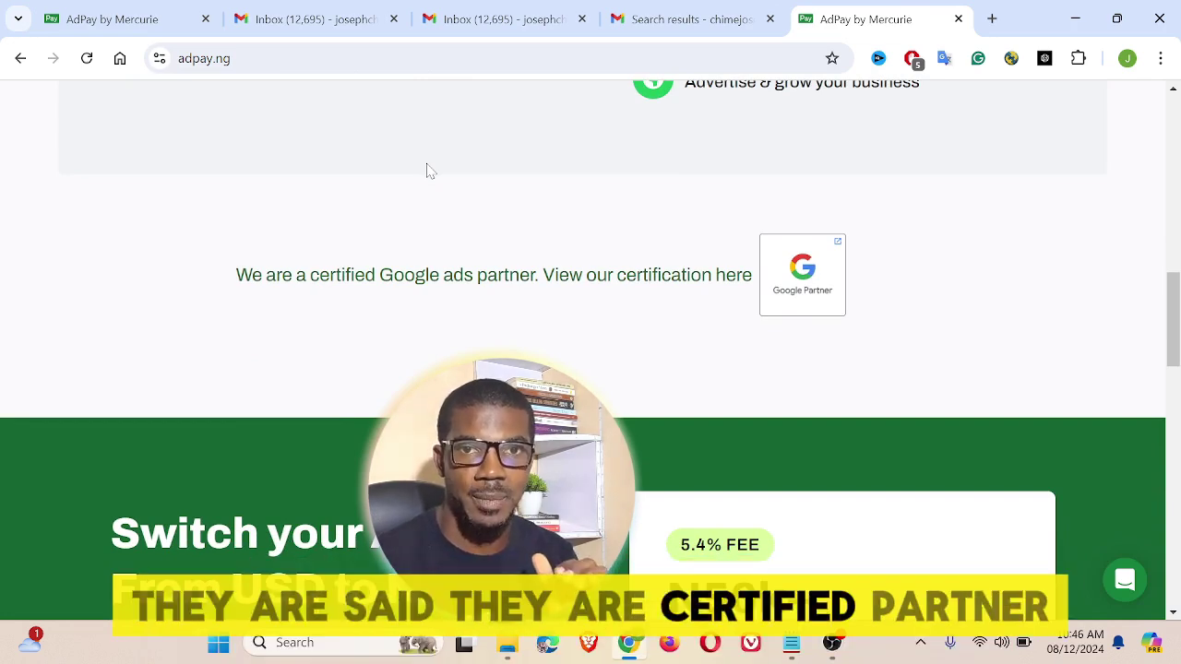
scroll(427, 171, "down", 3)
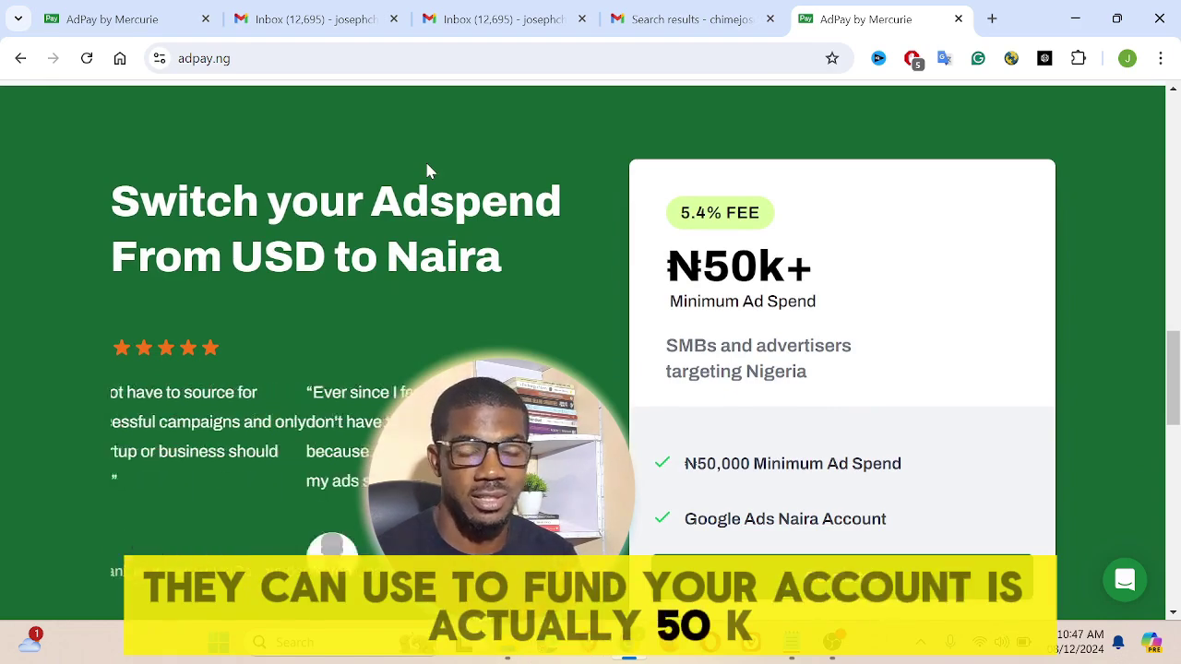
scroll(426, 171, "down", 3)
scroll(426, 170, "down", 2)
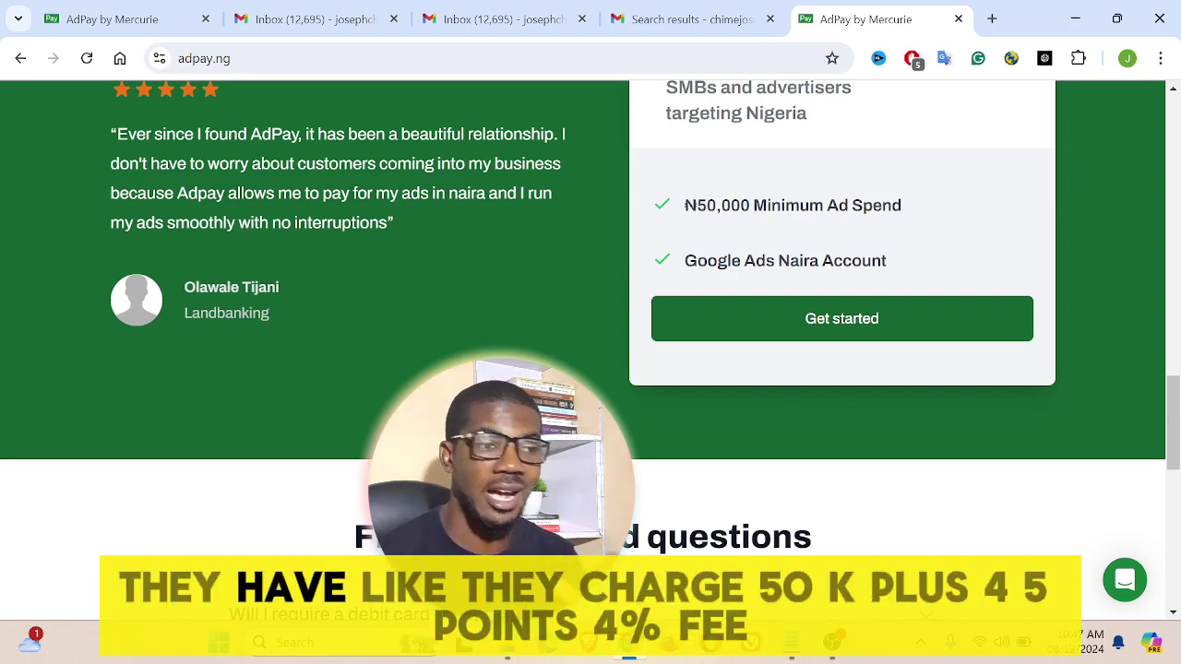
scroll(431, 171, "up", 1)
scroll(432, 171, "up", 3)
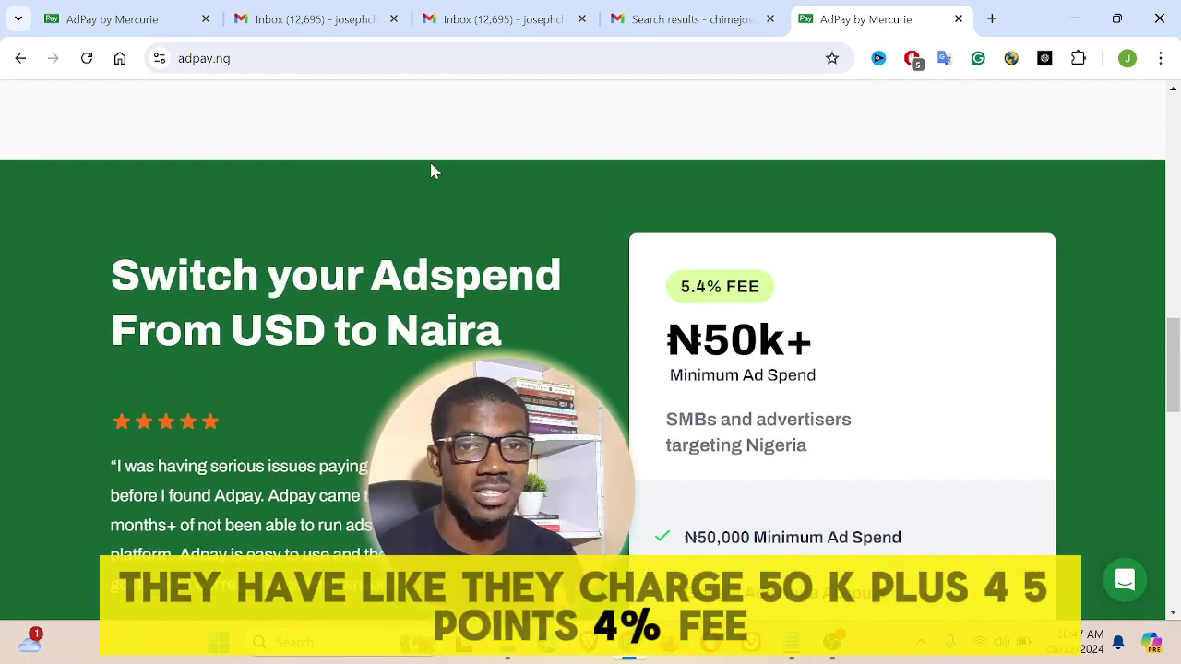
scroll(431, 171, "down", 10)
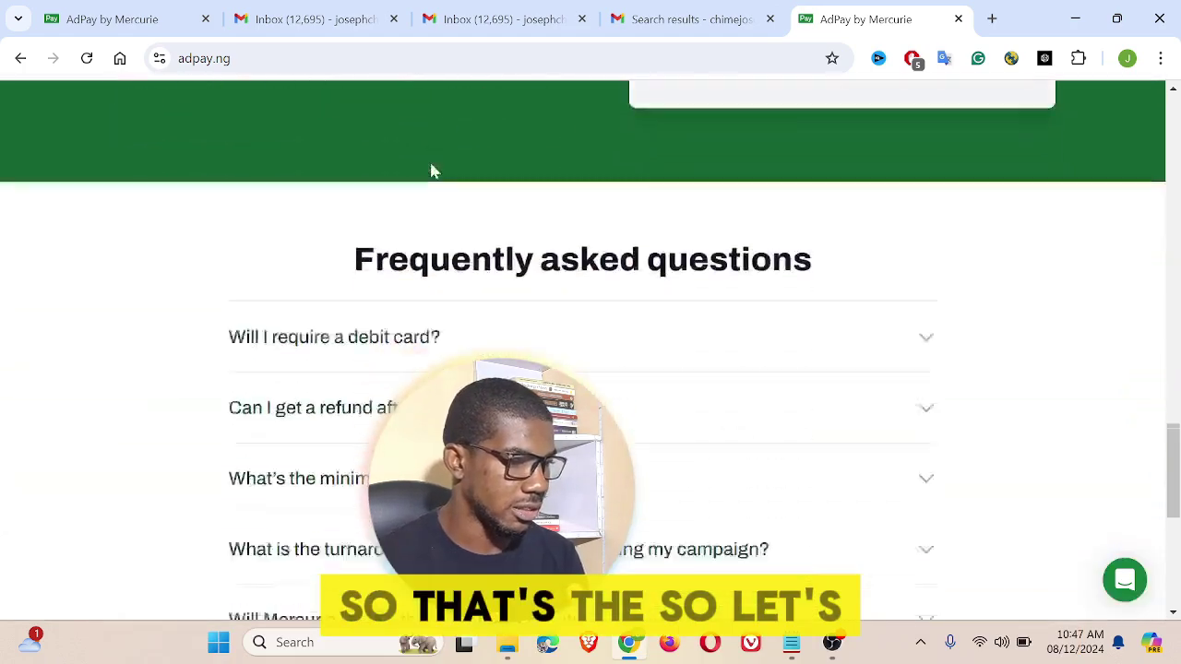
scroll(432, 170, "down", 1)
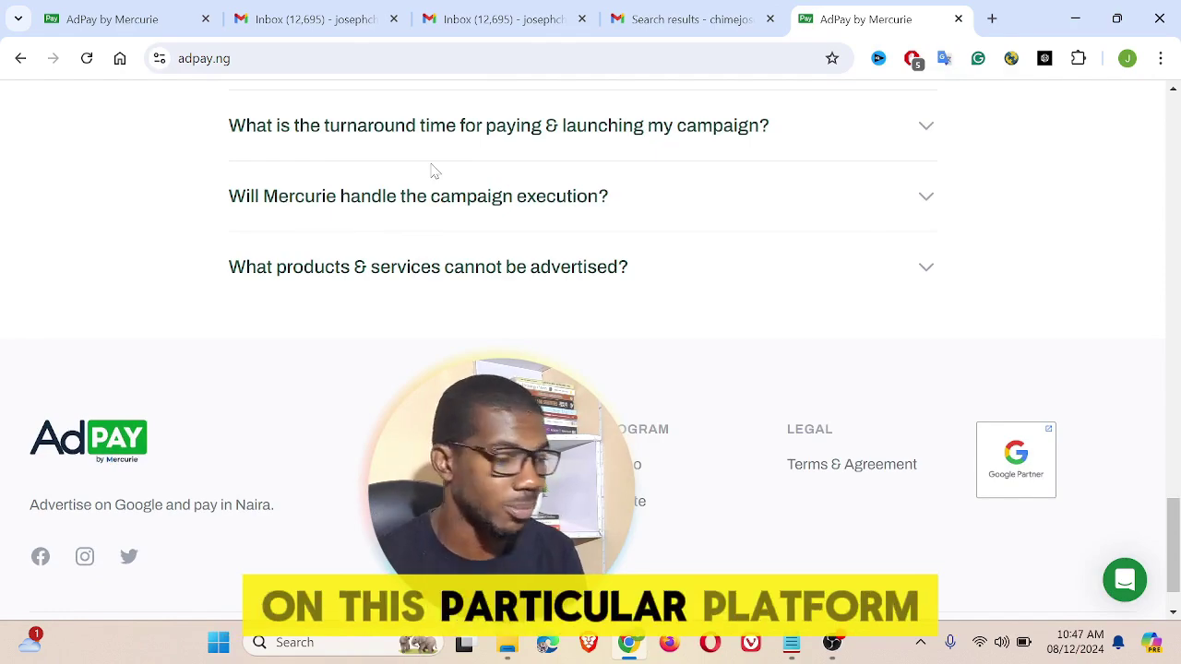
scroll(432, 171, "up", 10)
scroll(432, 176, "down", 2)
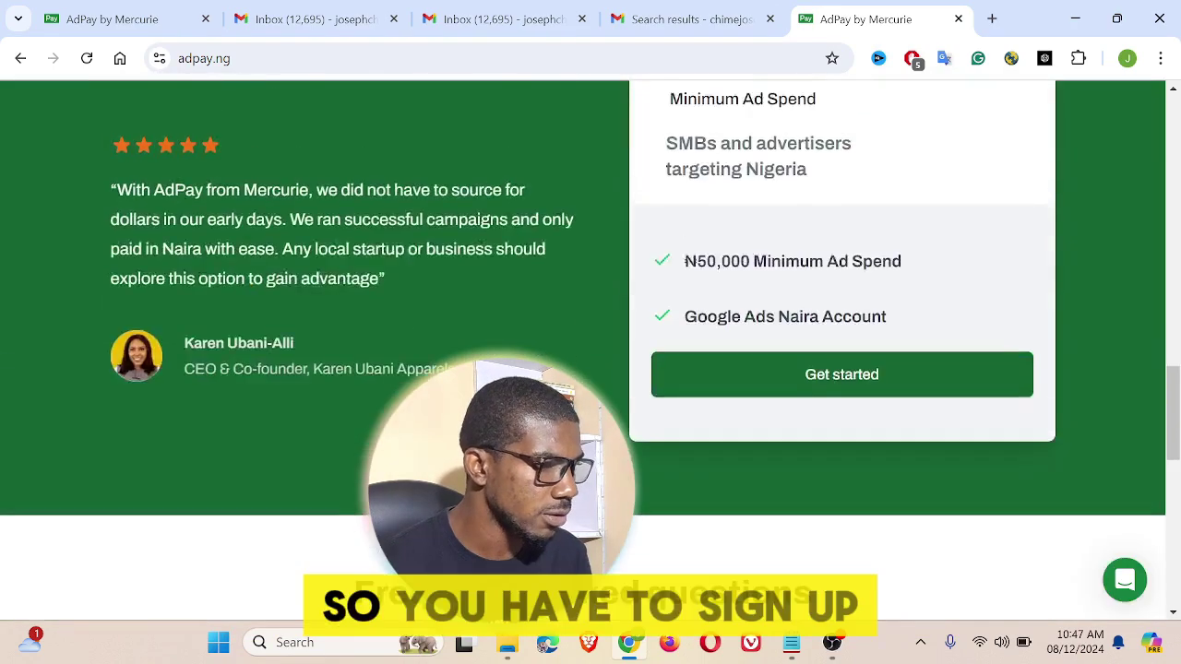
scroll(851, 219, "up", 2)
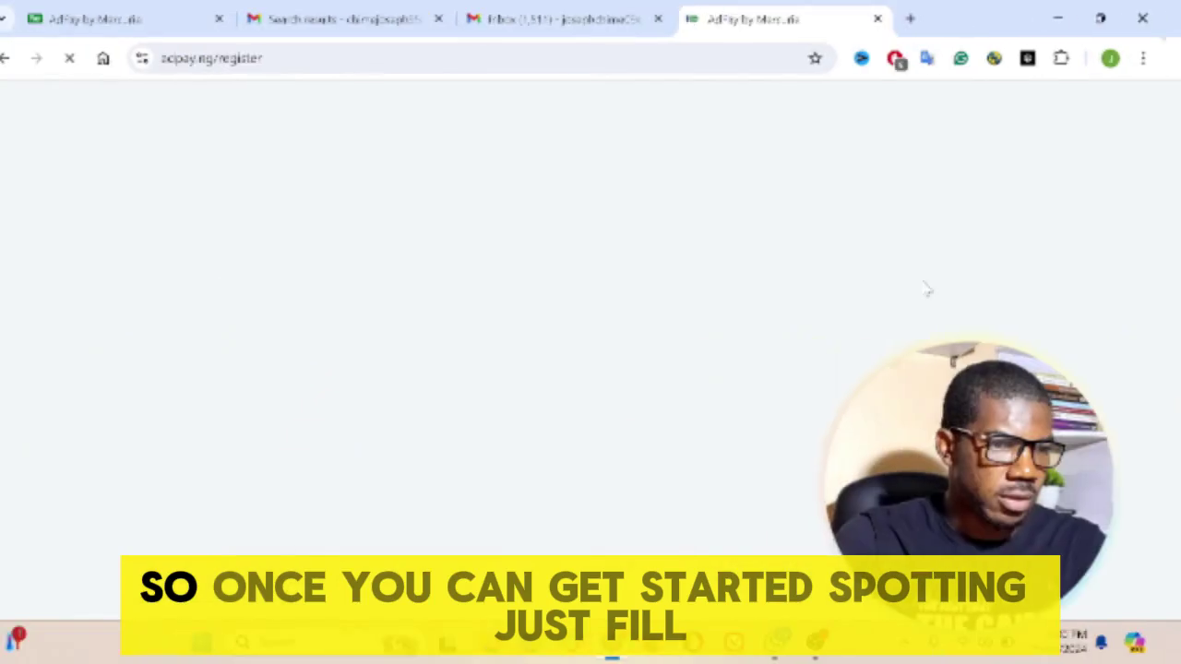
- Fill first name, email and phone from the saved Chrome autofill entry, then continue to step 2/2
scroll(549, 345, "down", 2)
scroll(552, 347, "up", 2)
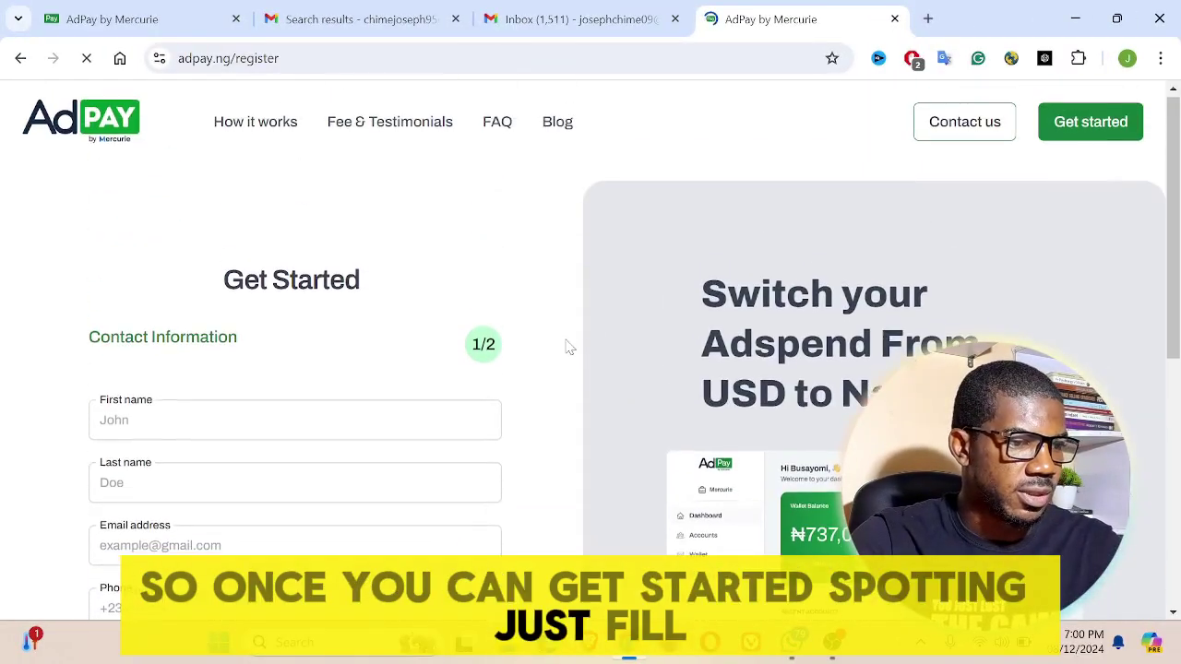
scroll(561, 347, "down", 2)
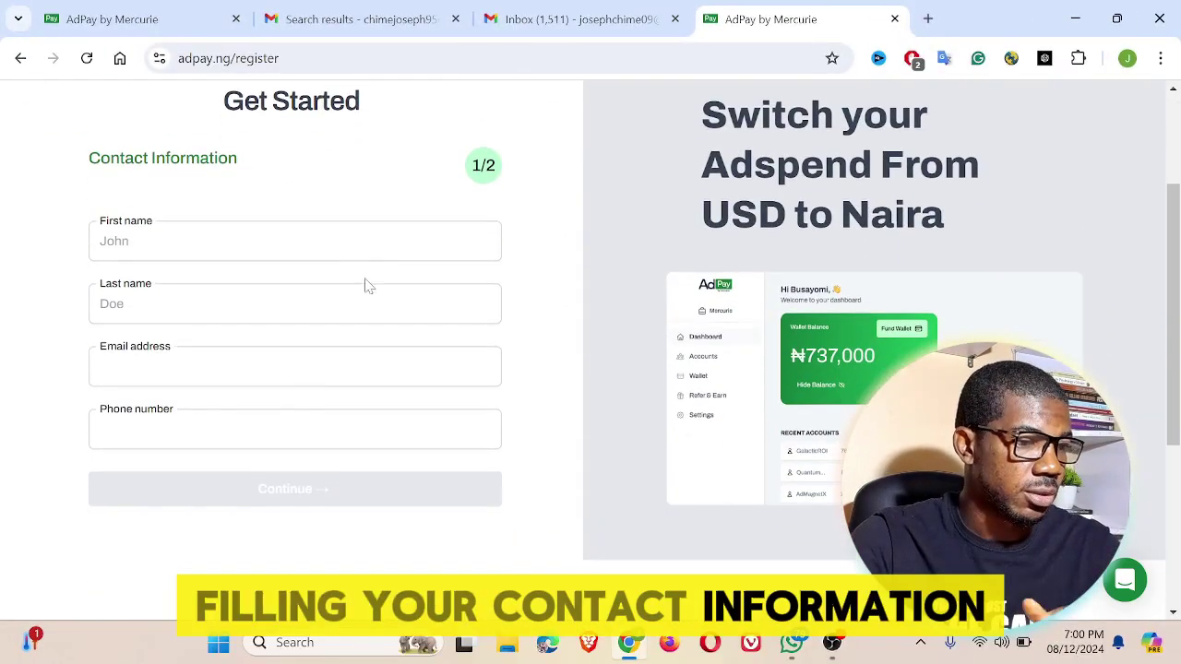
left_click(295, 242)
left_click(230, 295)
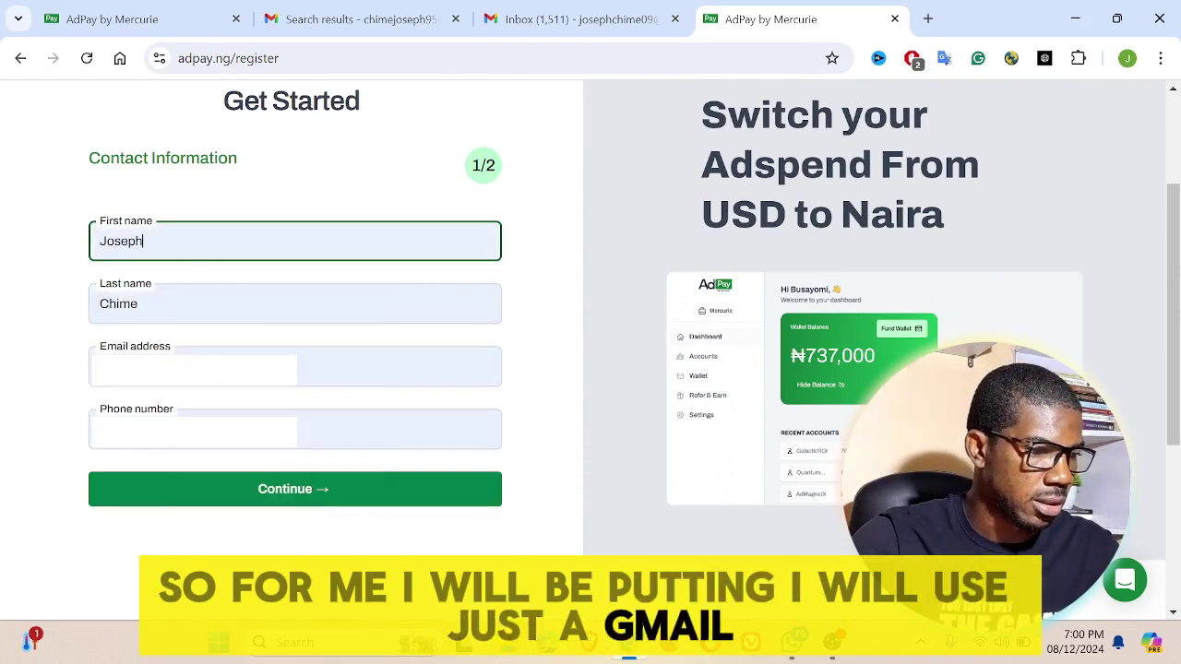
left_click(396, 366)
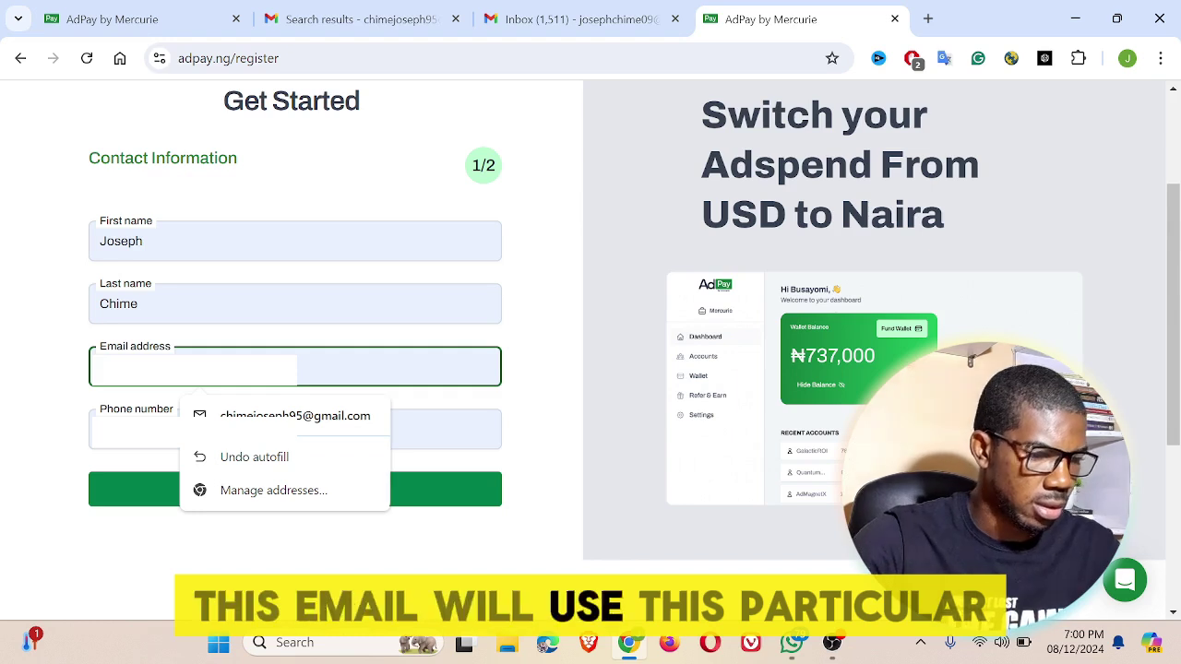
key("ctrl+a")
key("BackSpace")
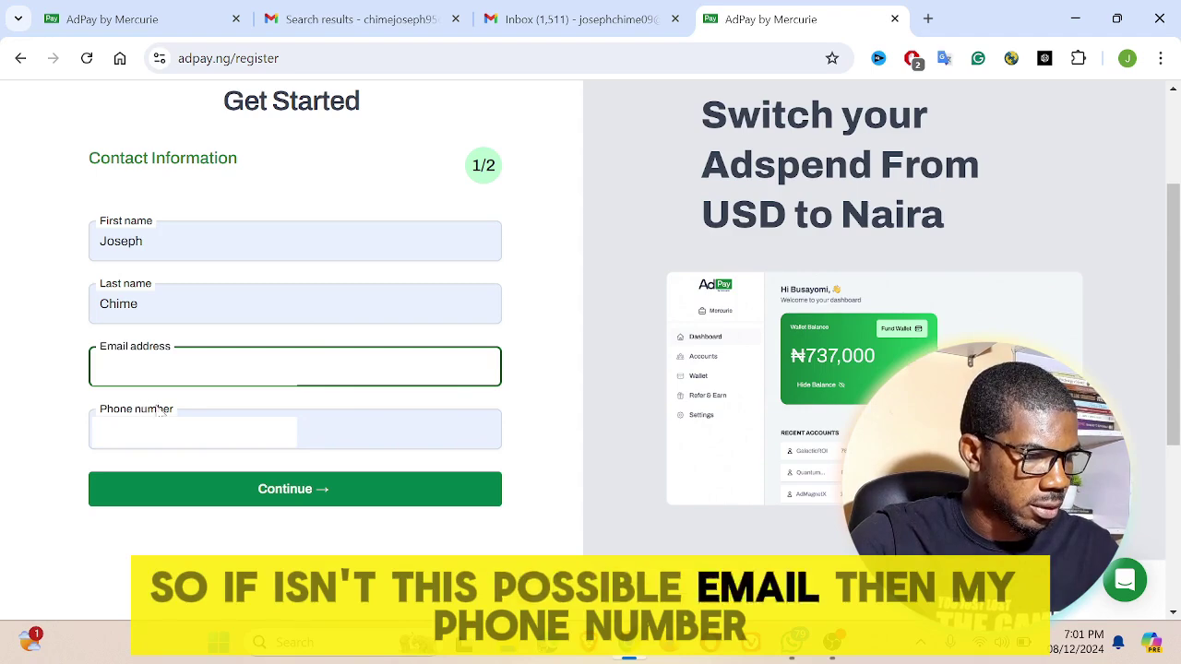
left_click(264, 488)
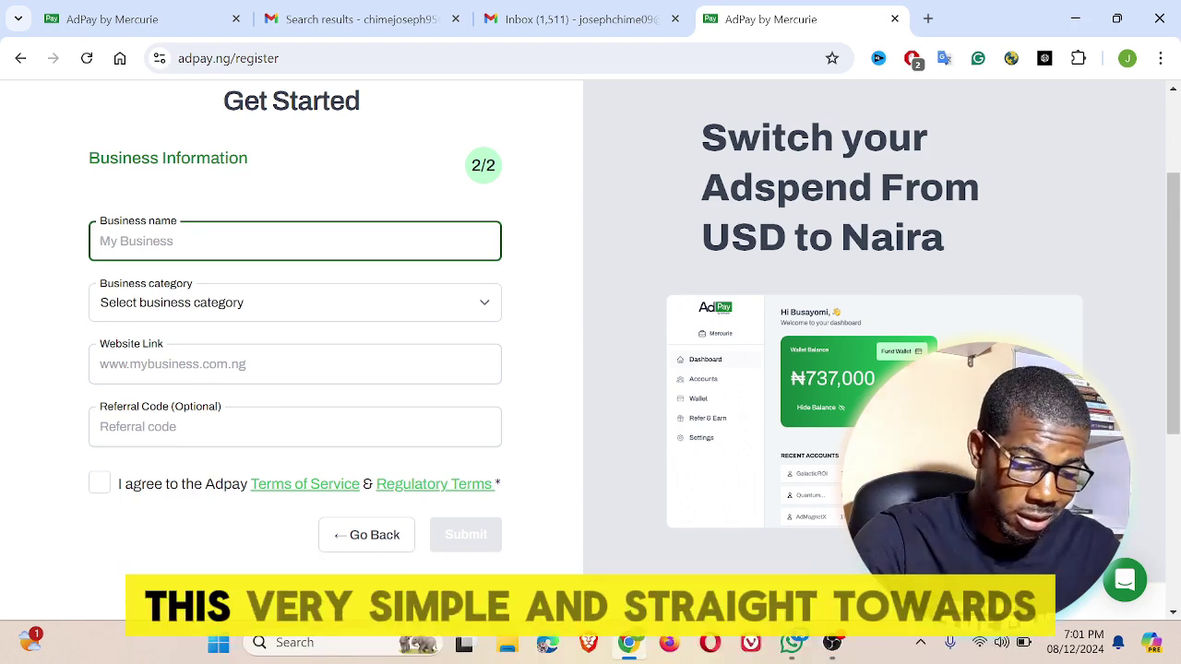
- Enter the business name and set the business category to Agency
type("biz")
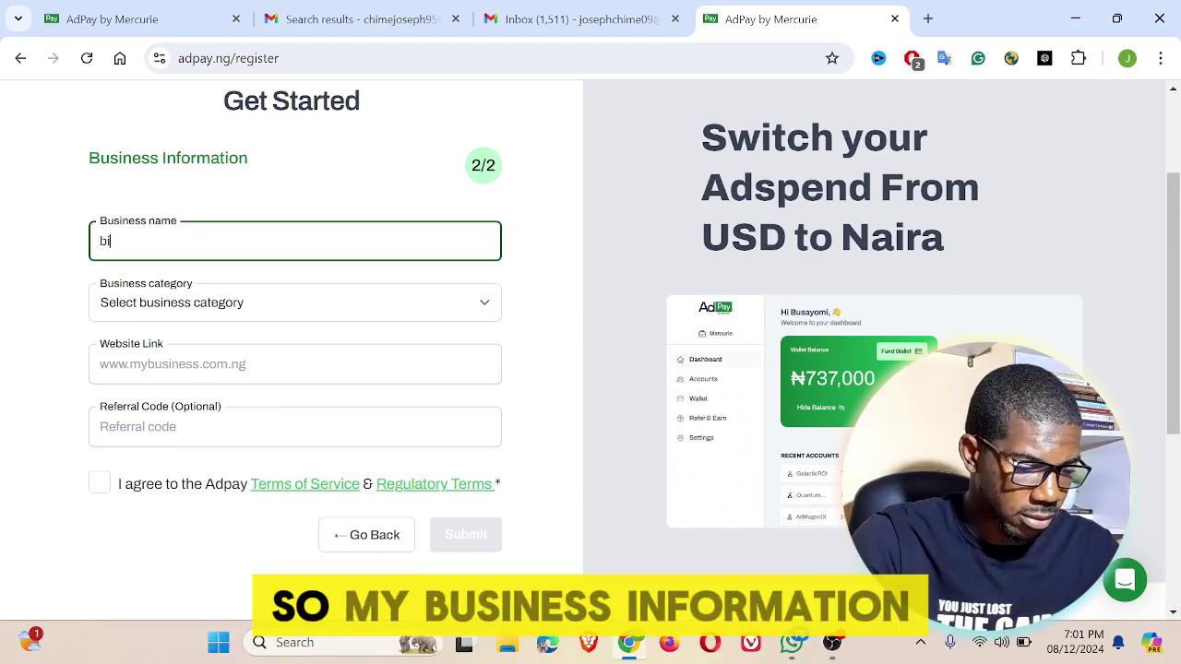
key("BackSpace")
key("BackSpace")
key("BackSpace")
type("joseph")
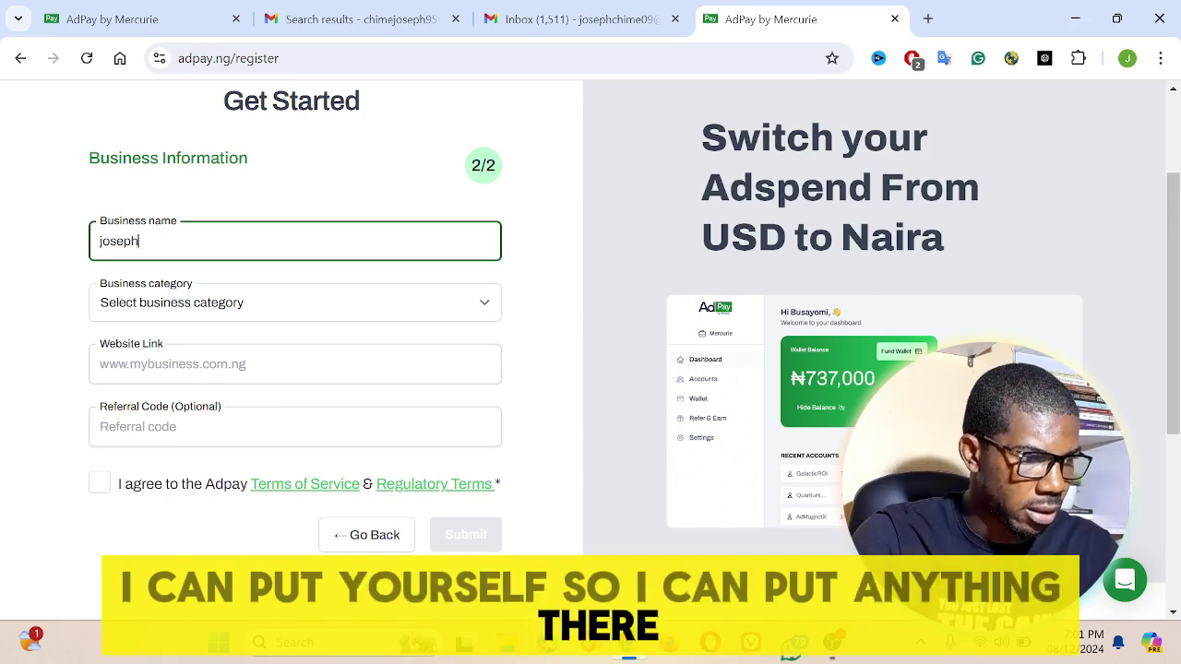
left_click(283, 308)
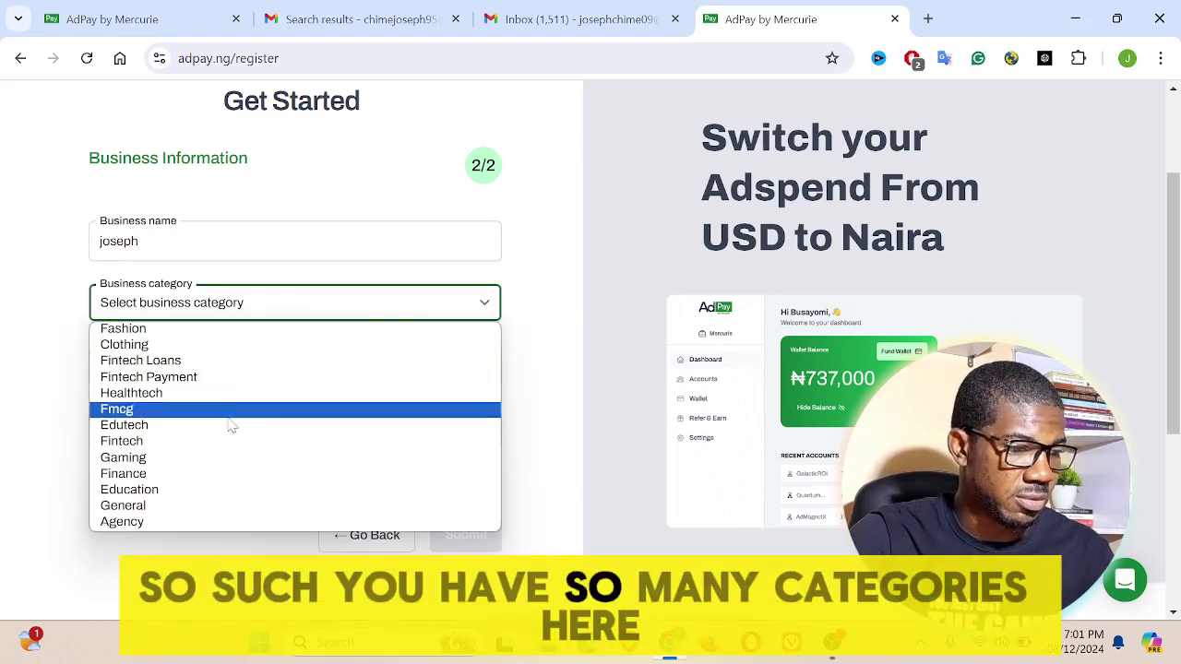
left_click(194, 526)
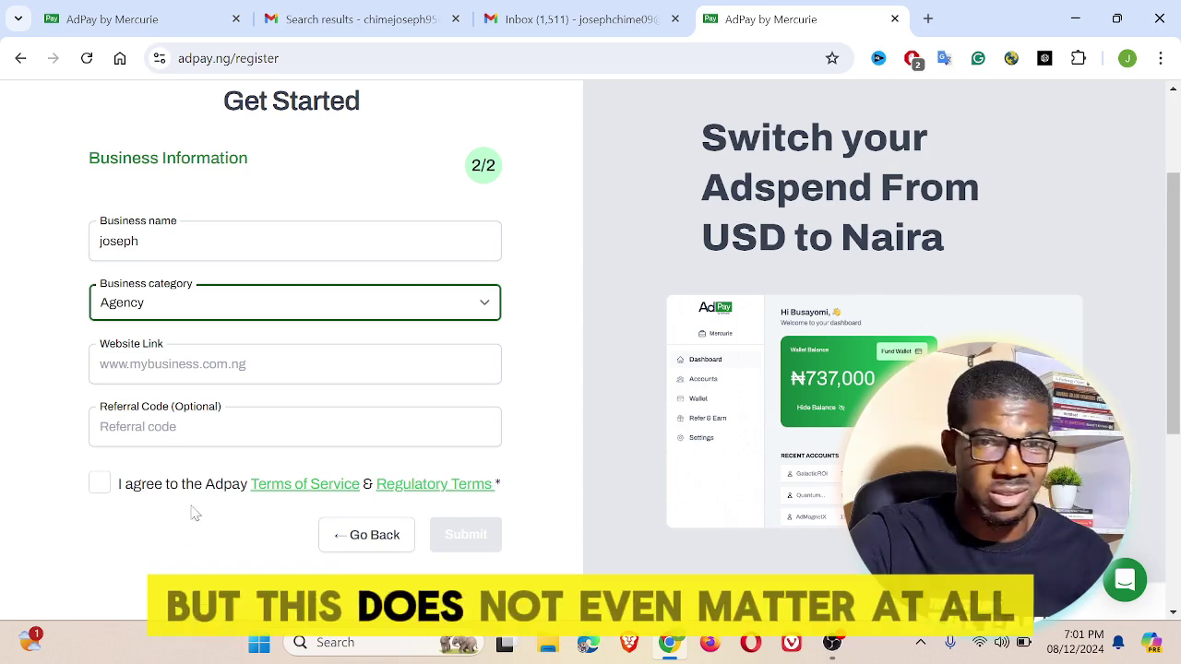
- Enter website bizyjoe.com, paste the referral code, accept the terms and submit the registration
key("Tab")
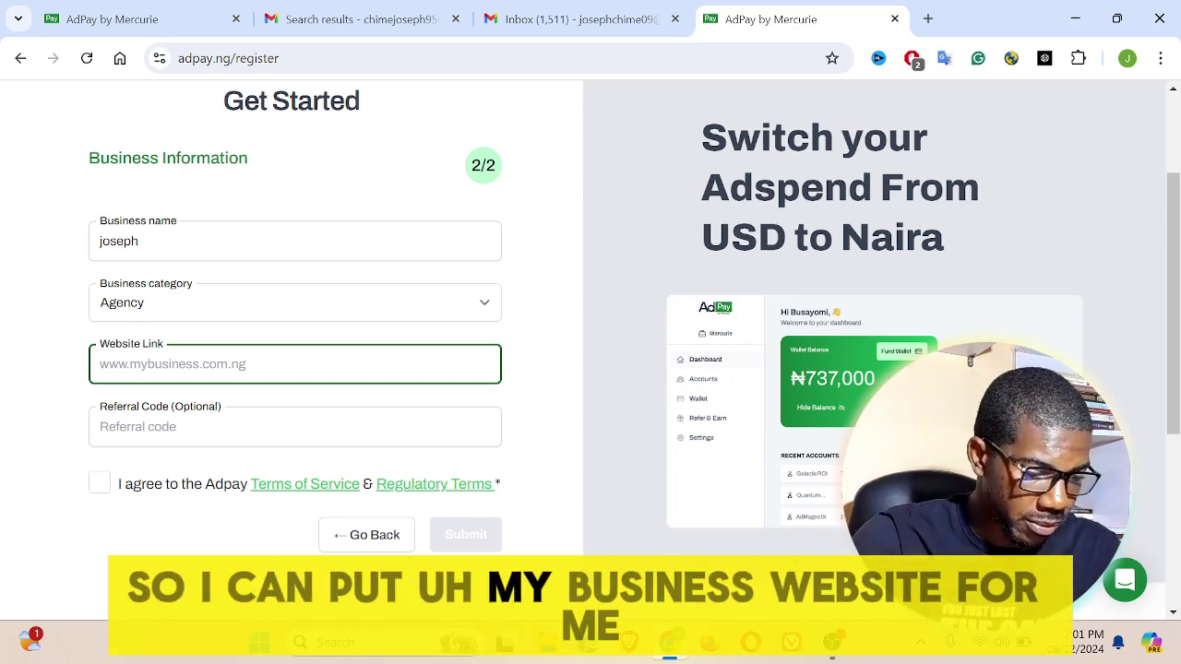
type("bizyjoe")
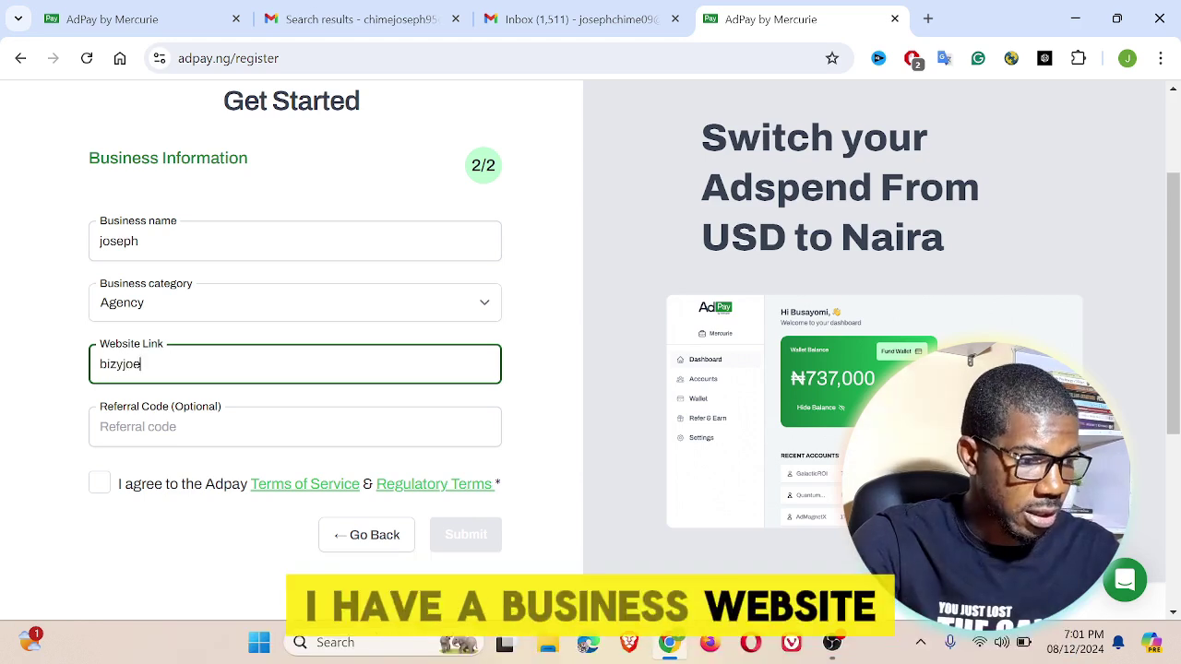
type(".com")
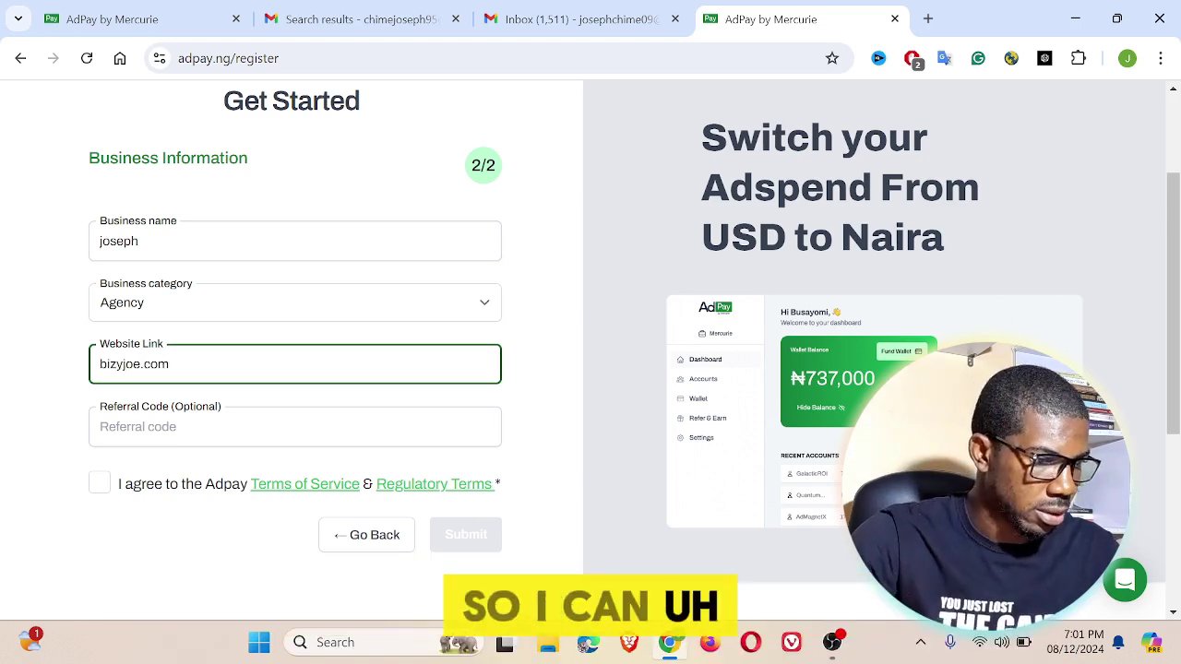
left_click(295, 426)
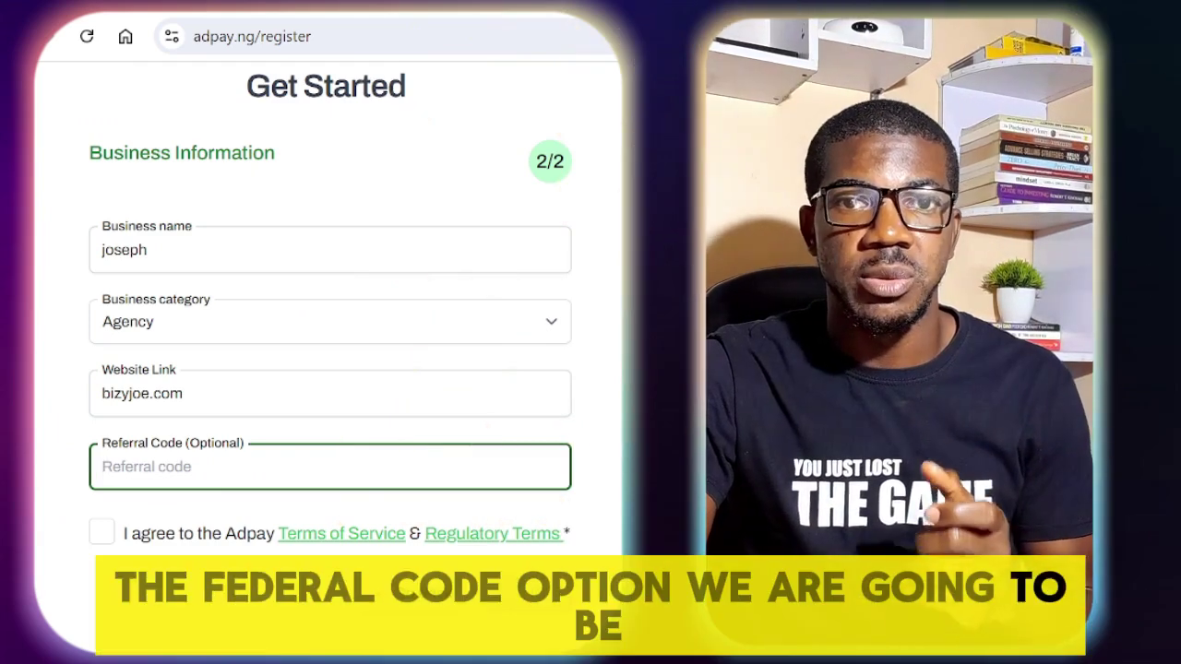
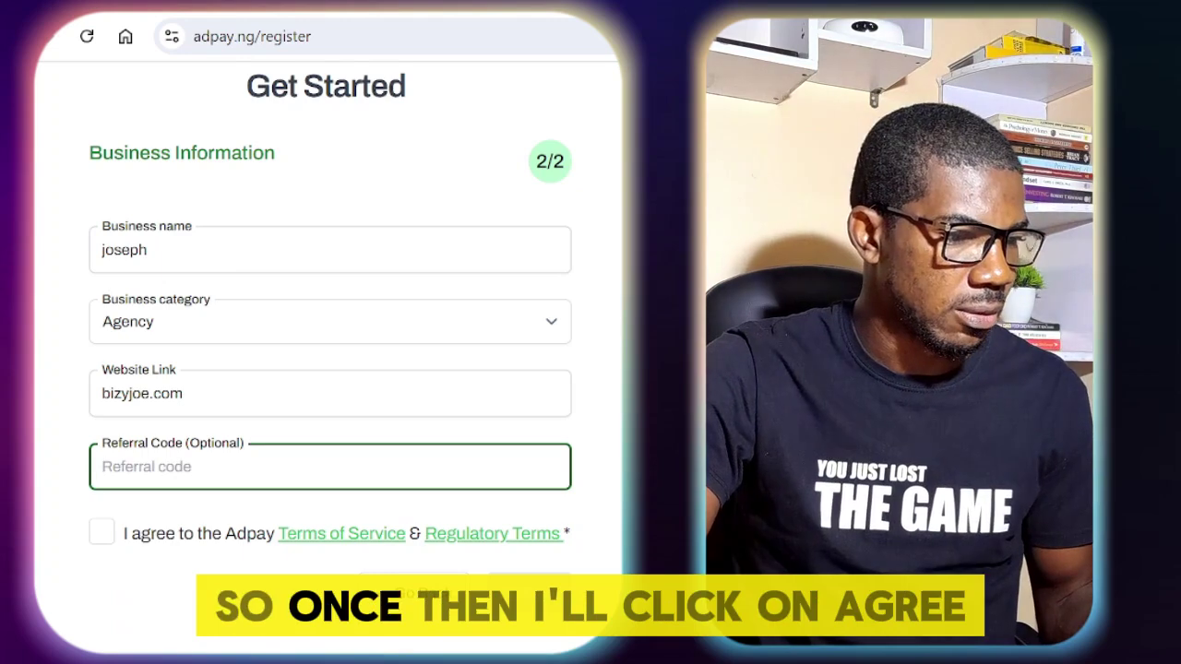
left_click(104, 535)
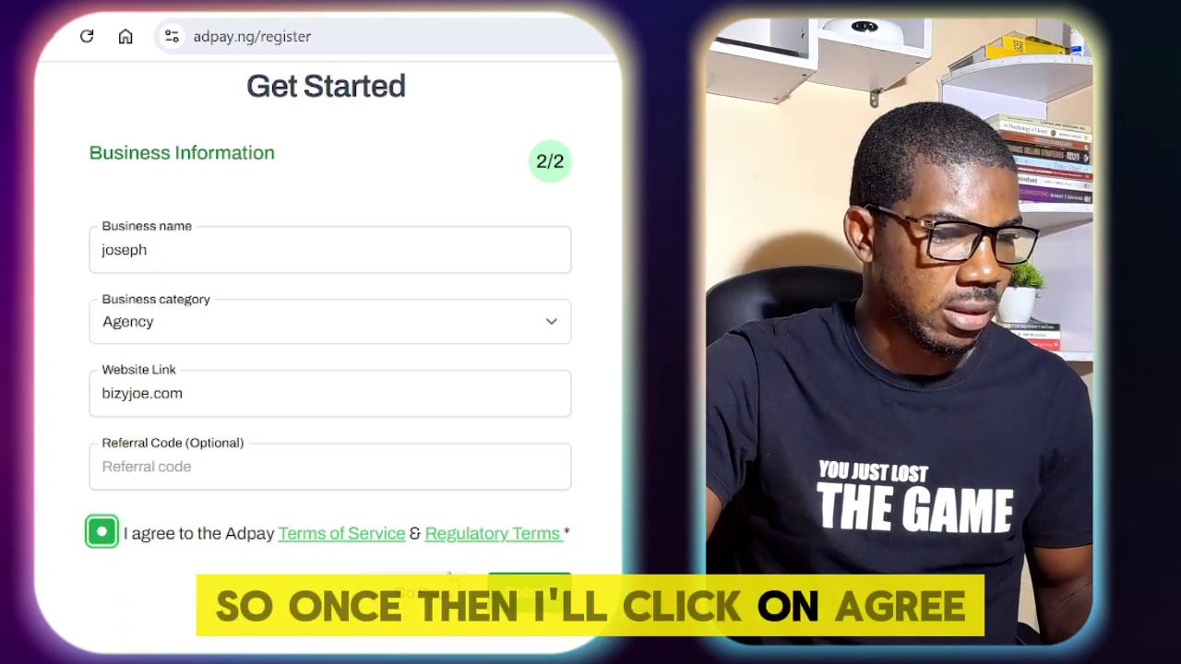
left_click(519, 593)
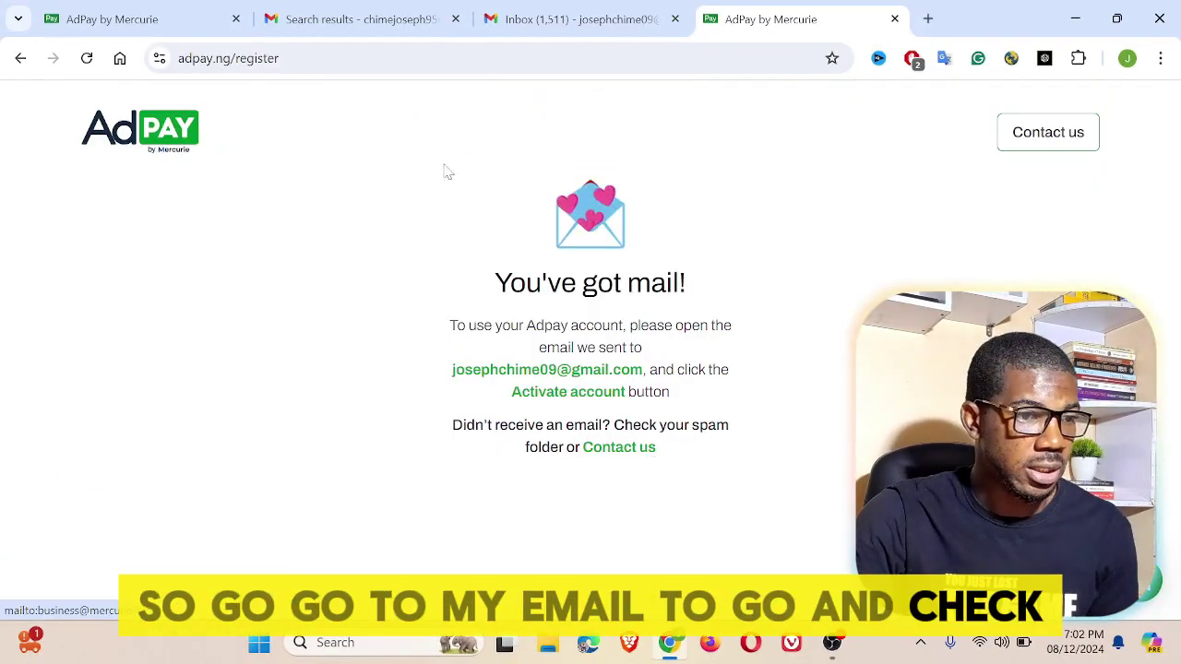
- In Gmail, refresh the inbox, open the 'Welcome to AdPay' email and follow its Activate Now link
left_click(571, 38)
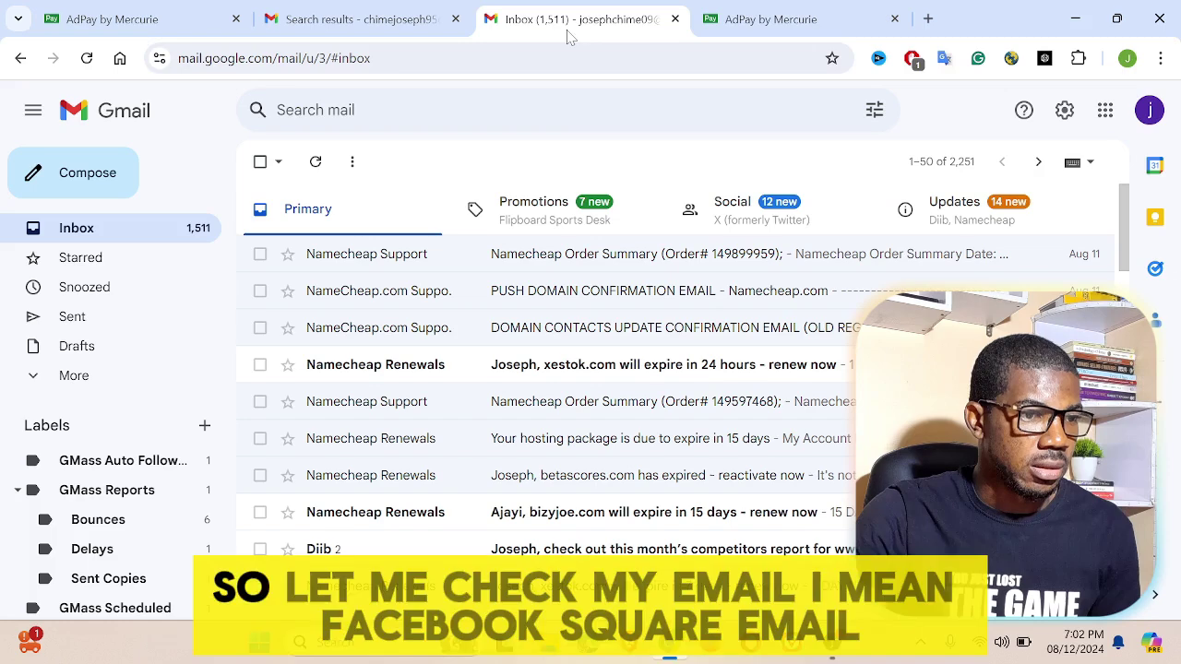
left_click(317, 176)
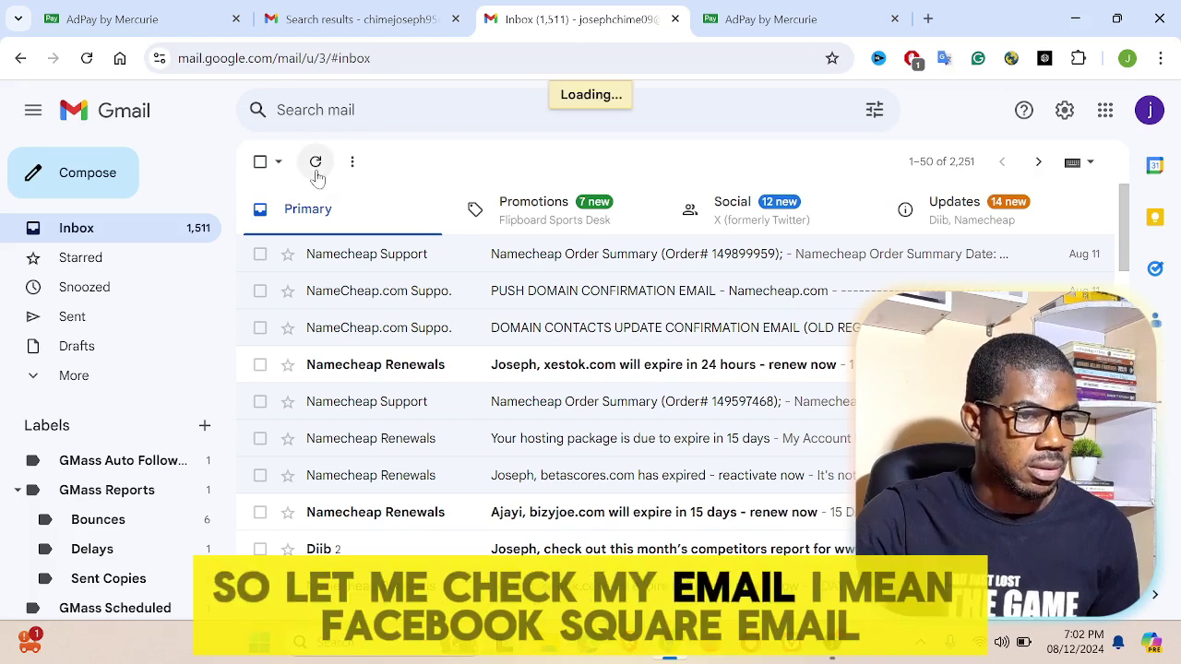
left_click(95, 377)
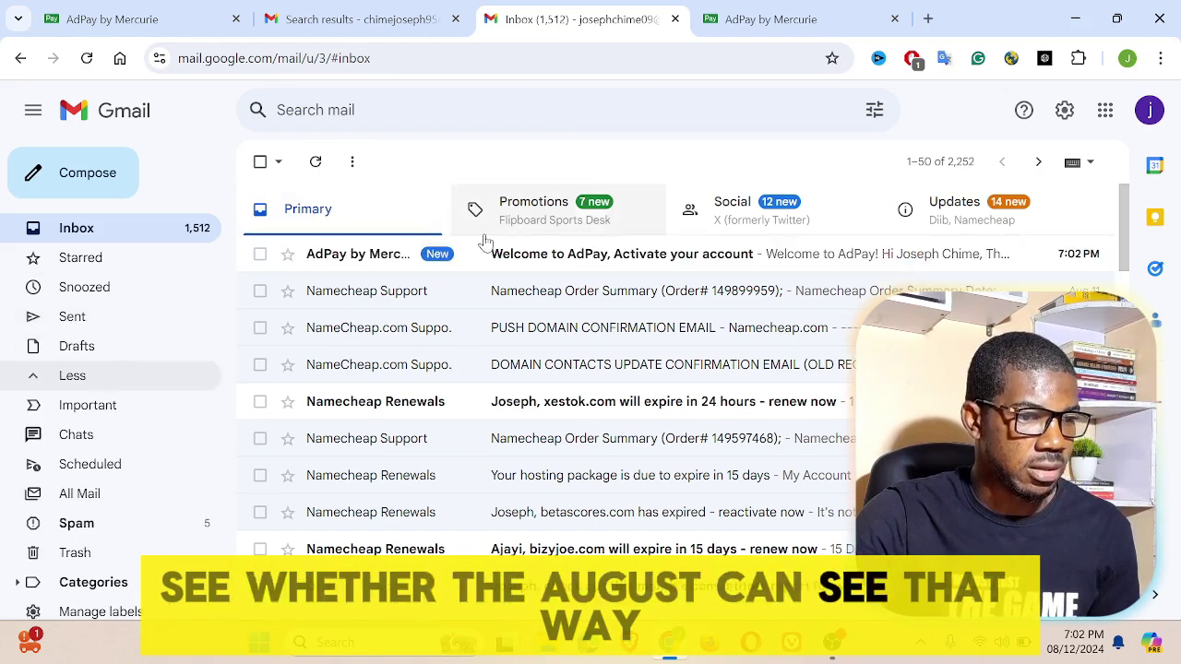
left_click(583, 268)
scroll(566, 285, "down", 5)
scroll(563, 414, "up", 3)
scroll(531, 406, "up", 1)
left_click(532, 413)
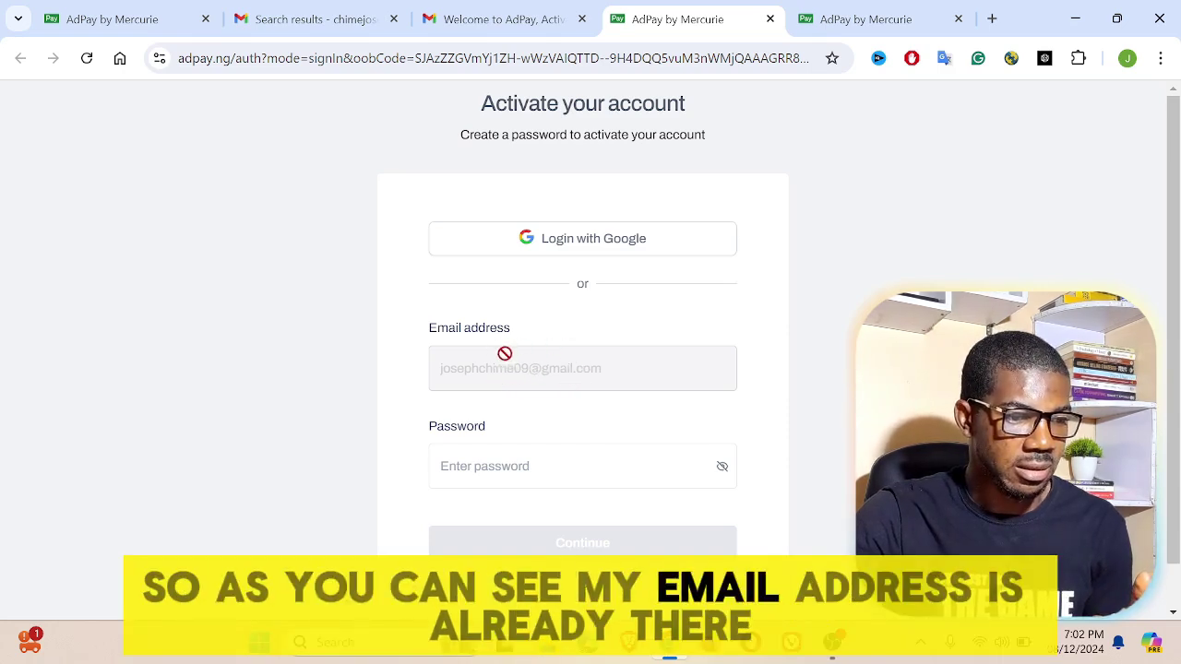
- Enter a new password of at least 6 characters and continue to activate the account
left_click(533, 466)
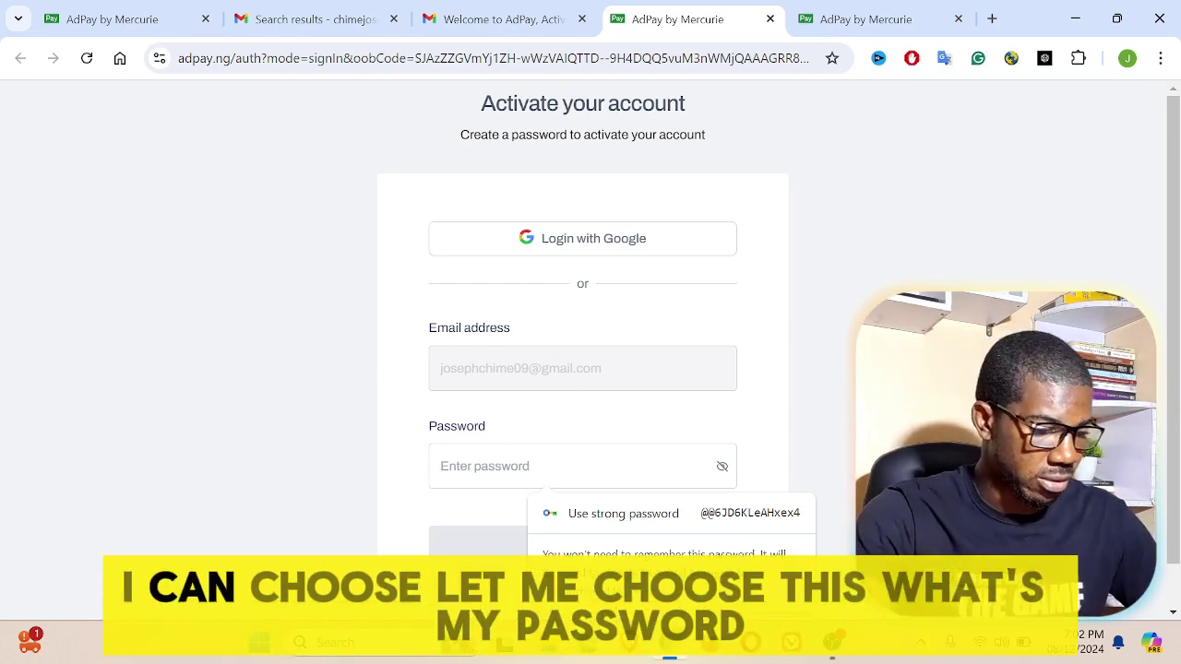
type("•••••")
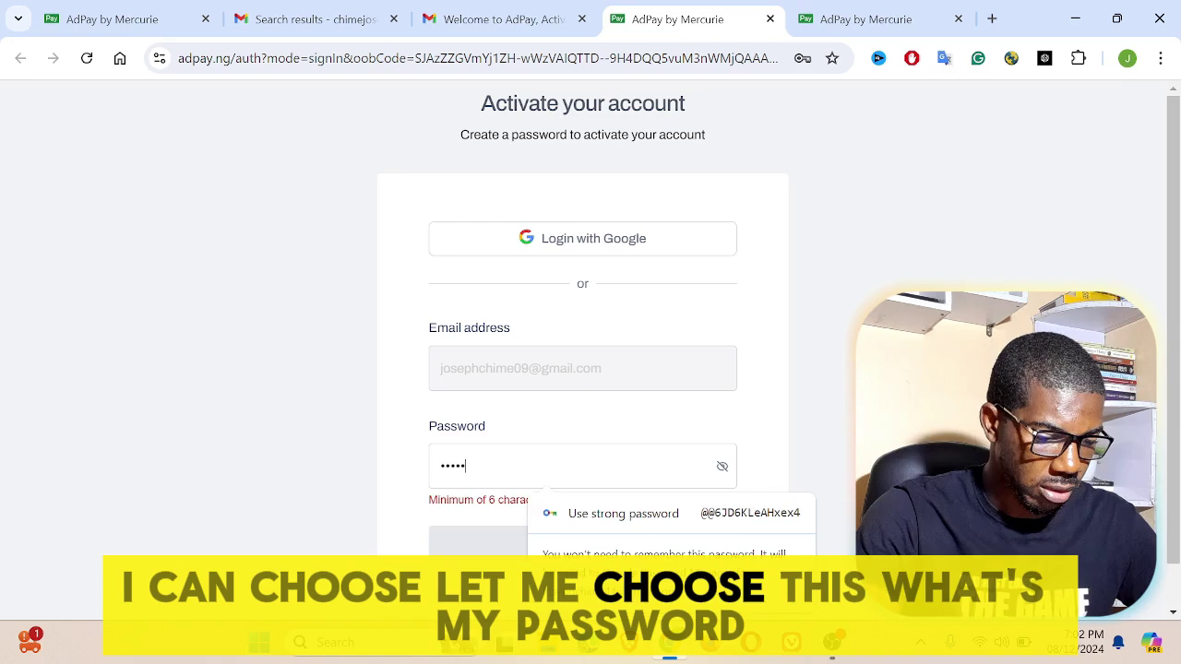
type("•")
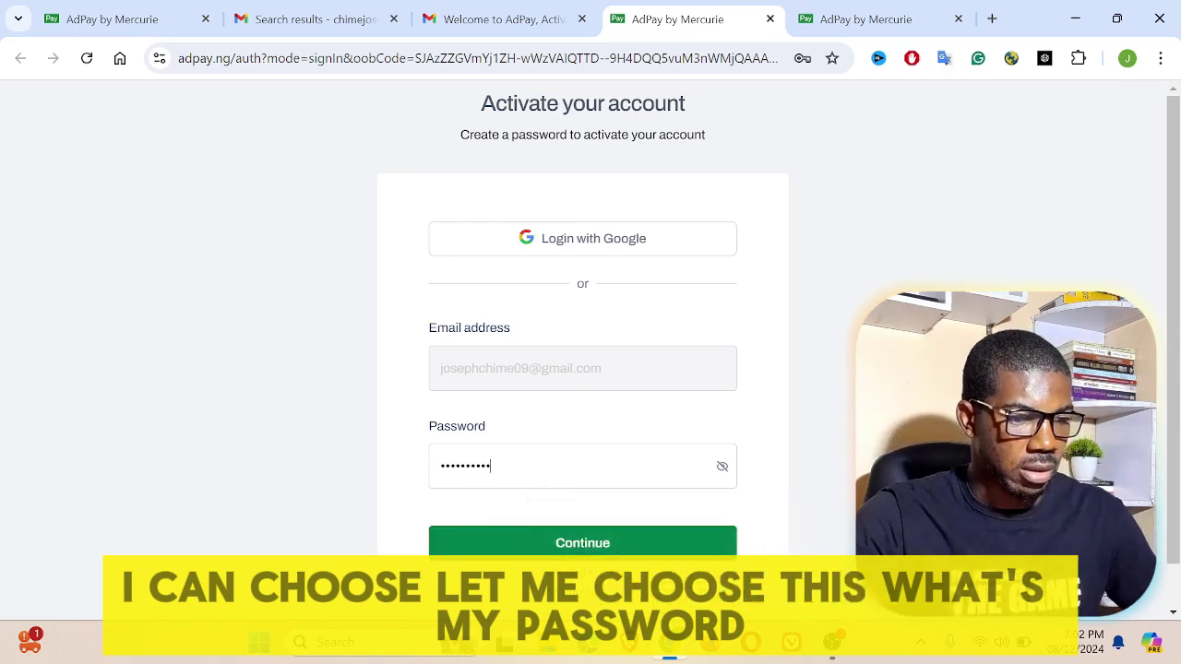
left_click(563, 549)
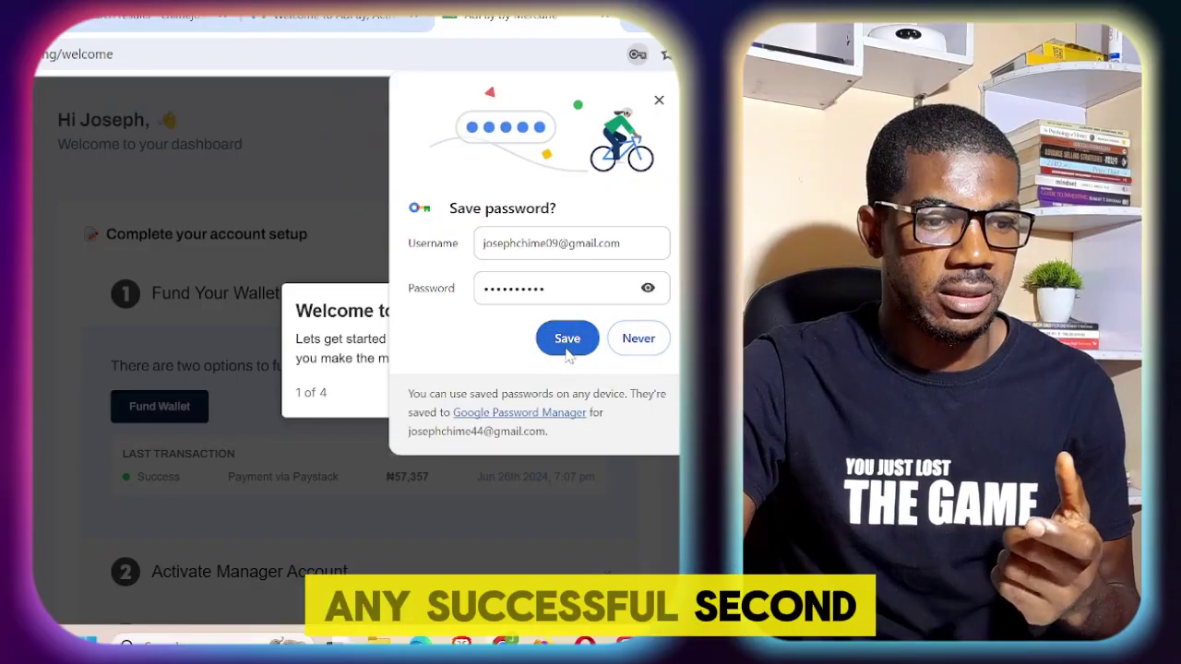
- Save the password in Chrome, start the welcome tour, and bring up the Fund Wallet payment options
left_click(659, 99)
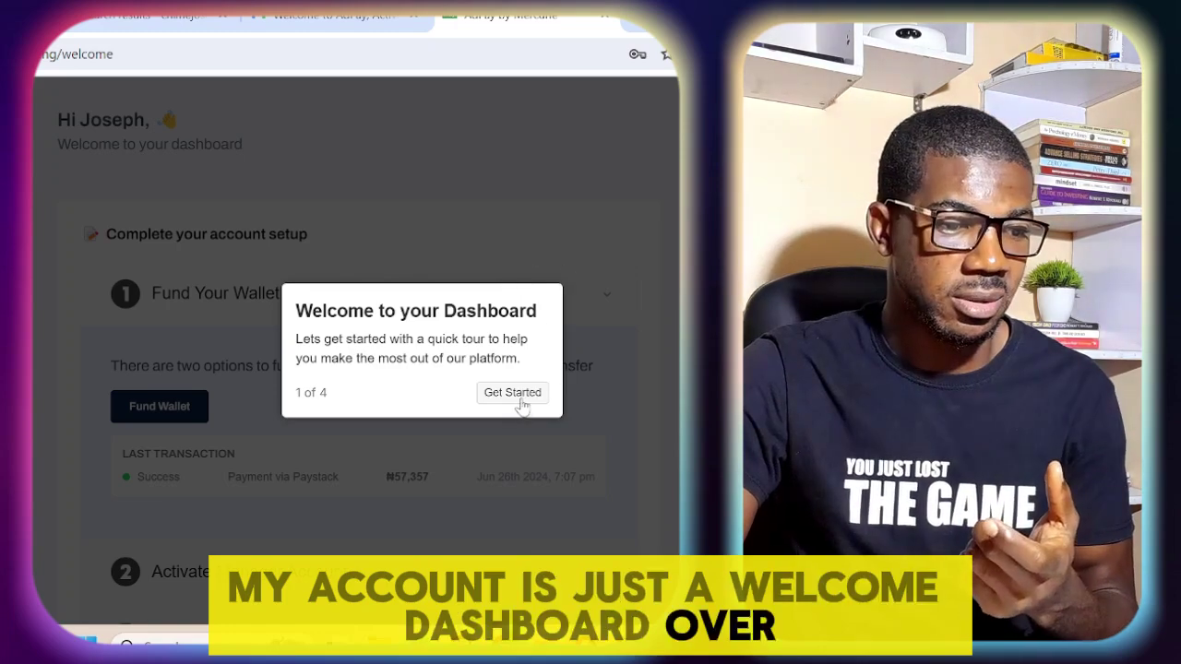
left_click(518, 397)
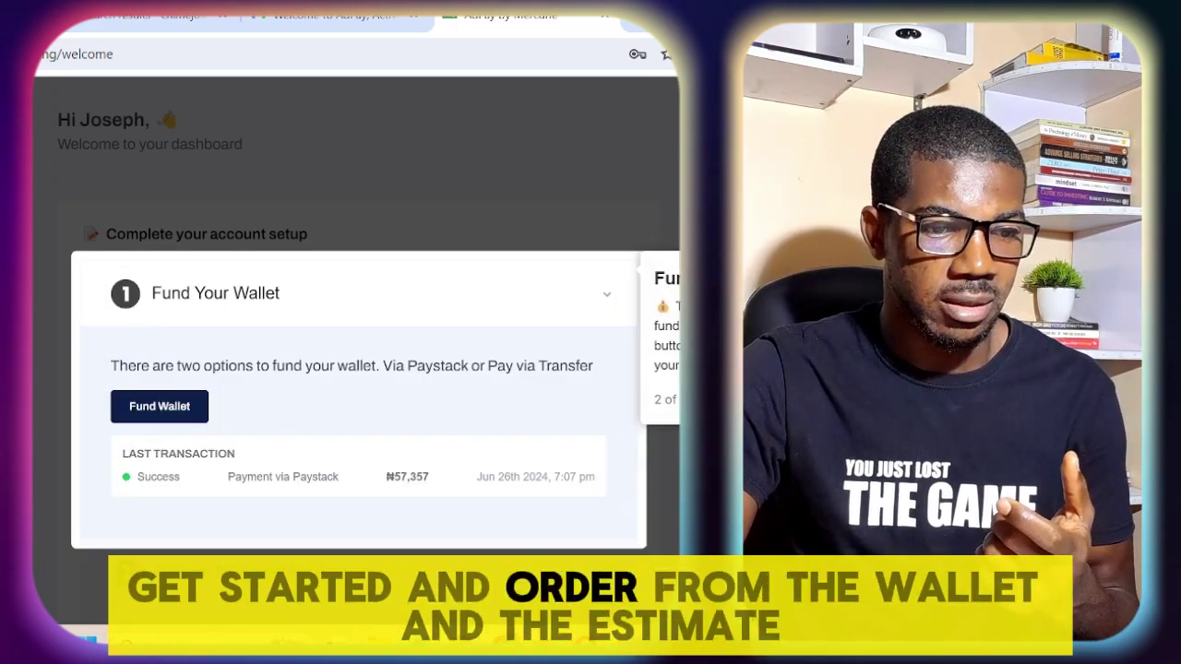
left_click(159, 406)
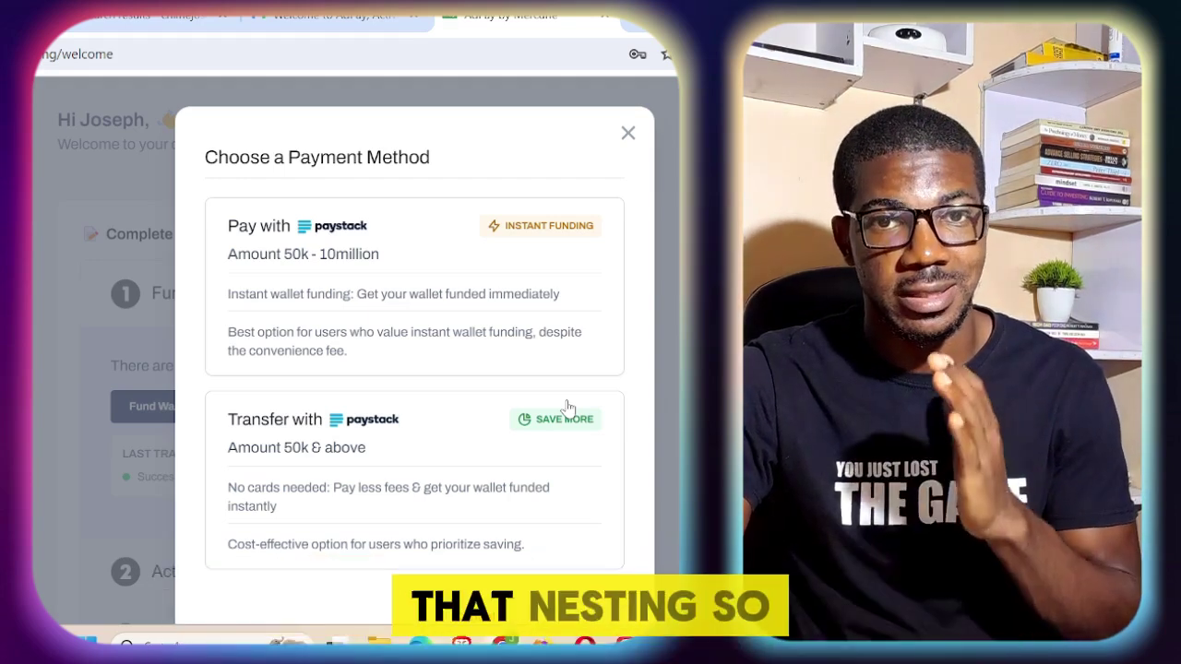
- Select the 'Pay with paystack' instant funding card (50k–10 million) in the payment method dialog
scroll(554, 409, "down", 1)
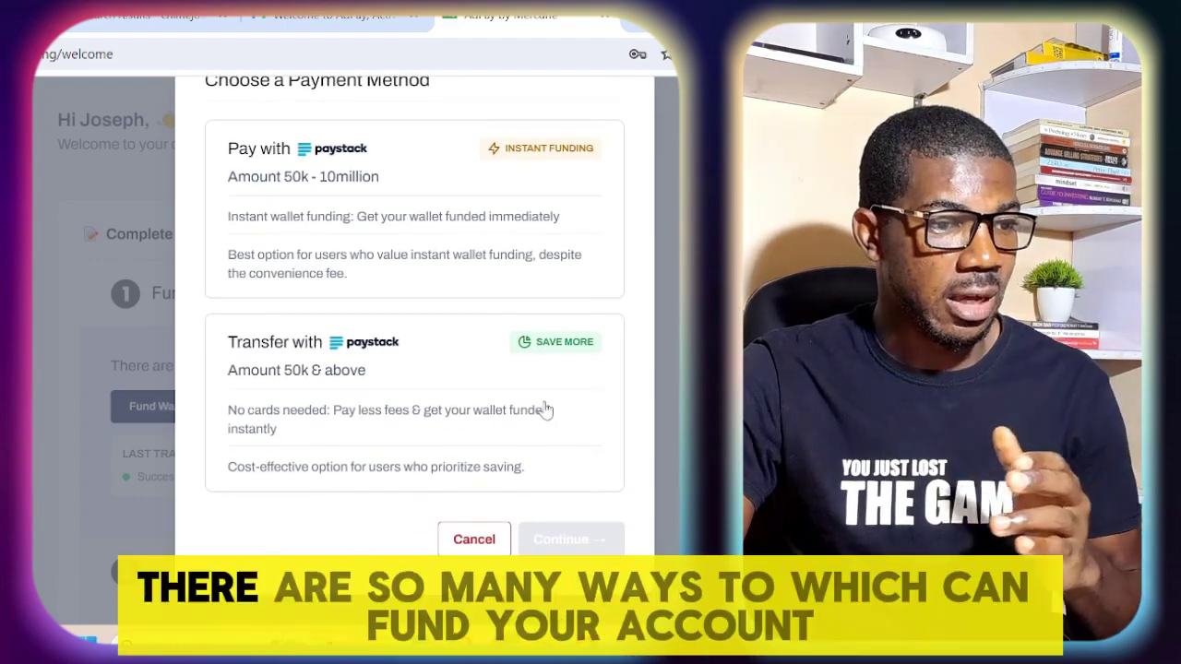
scroll(525, 406, "up", 1)
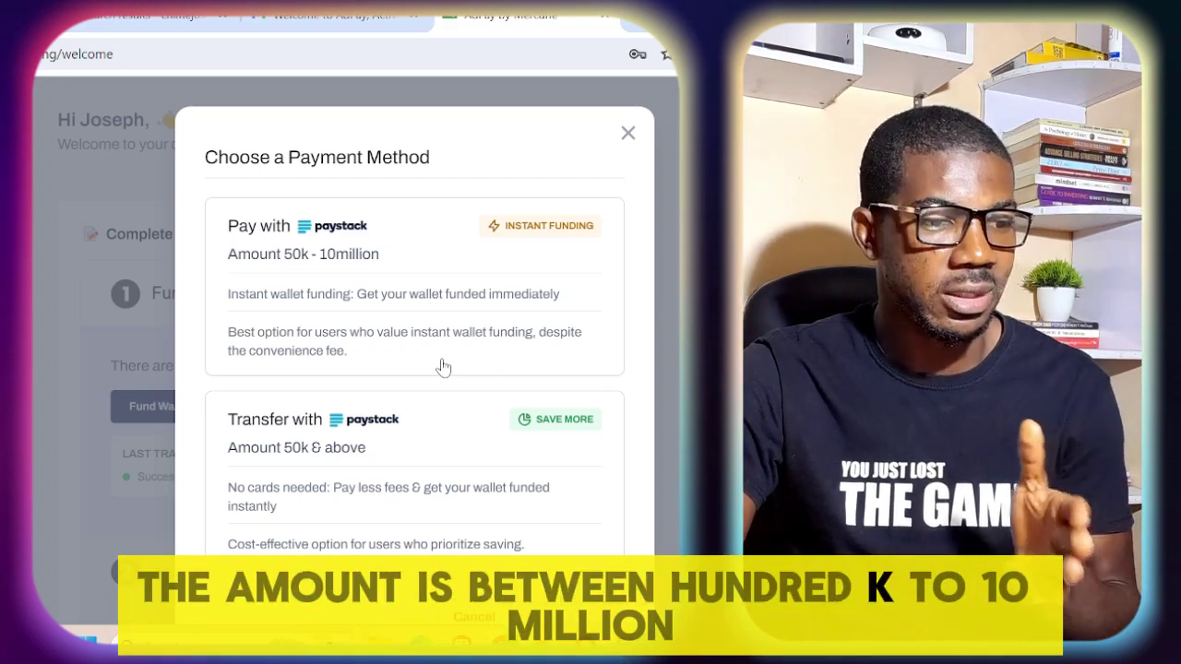
scroll(442, 368, "down", 1)
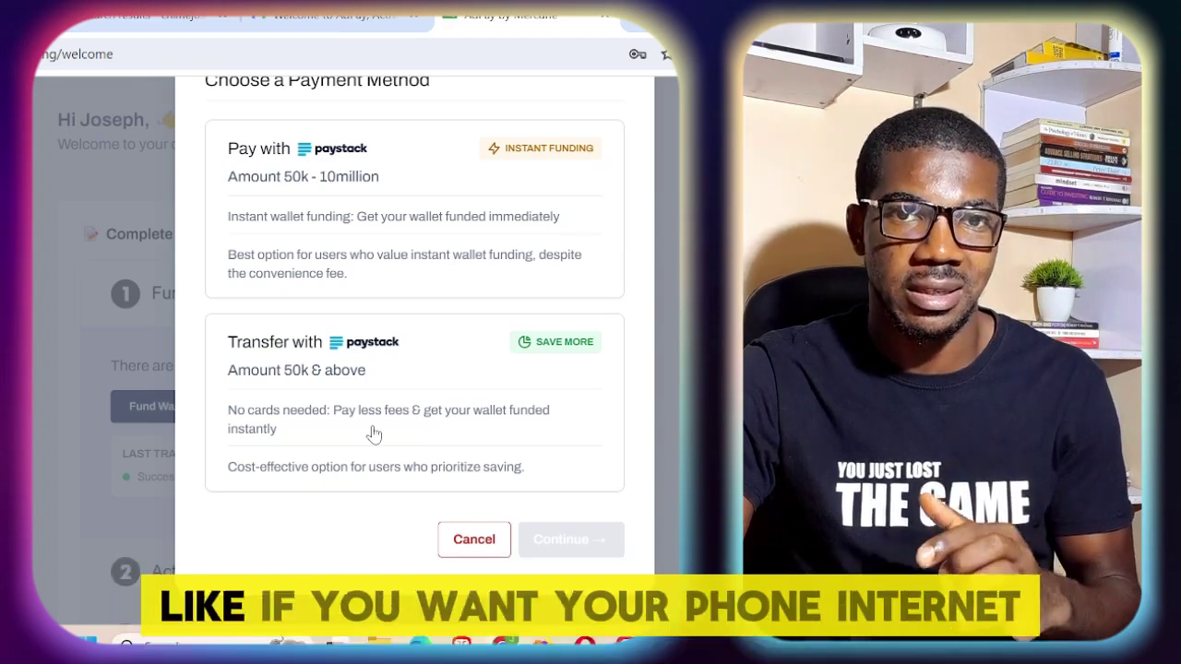
scroll(347, 312, "up", 1)
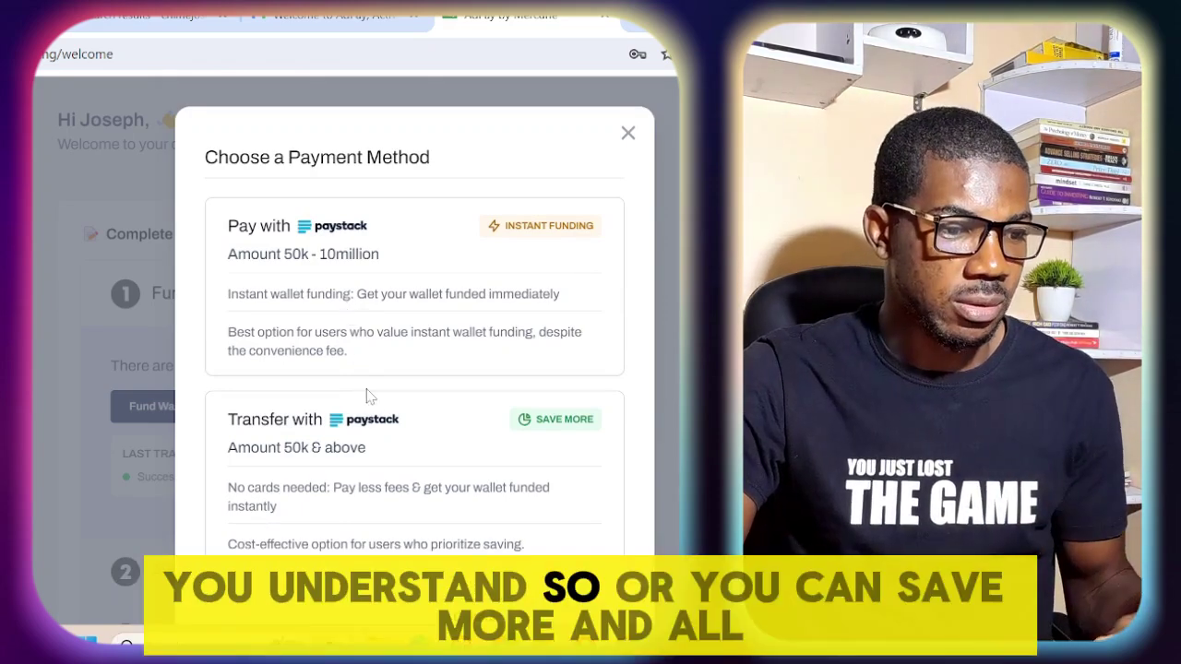
scroll(366, 394, "down", 1)
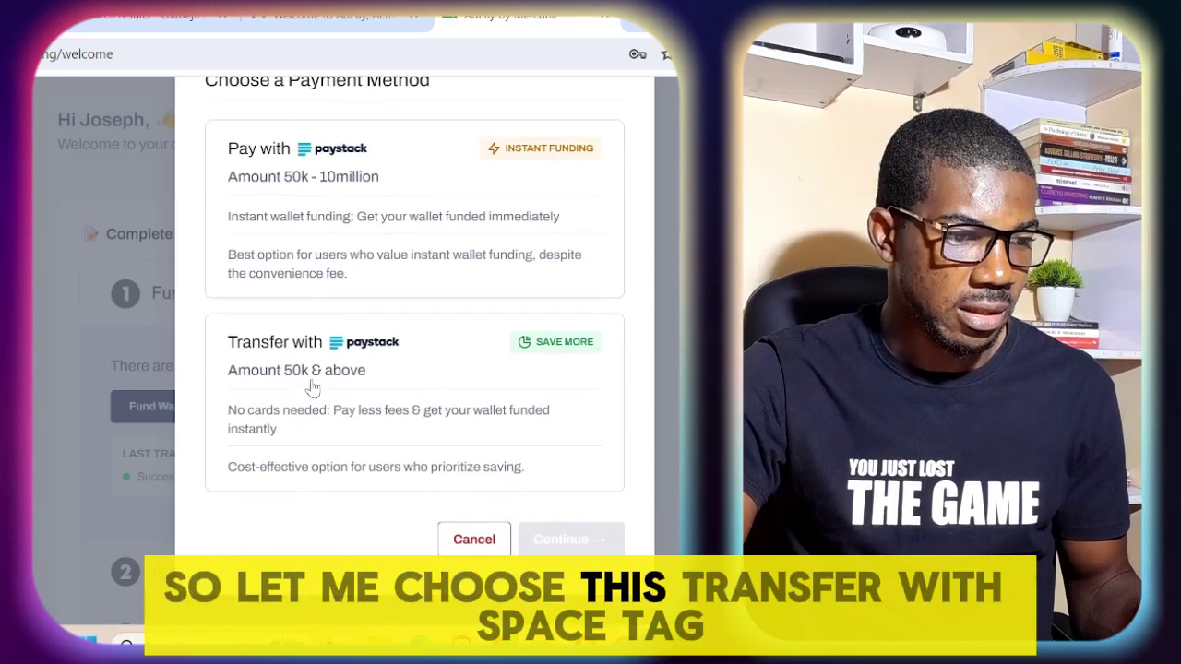
scroll(412, 372, "up", 1)
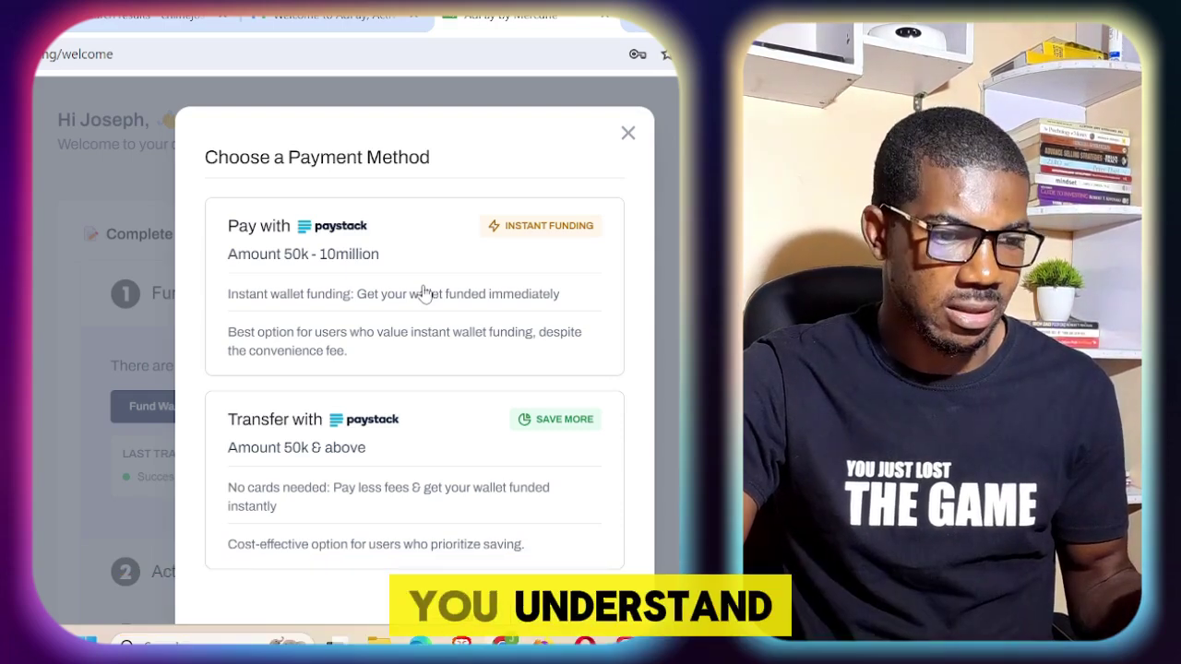
left_click(422, 291)
scroll(475, 360, "down", 1)
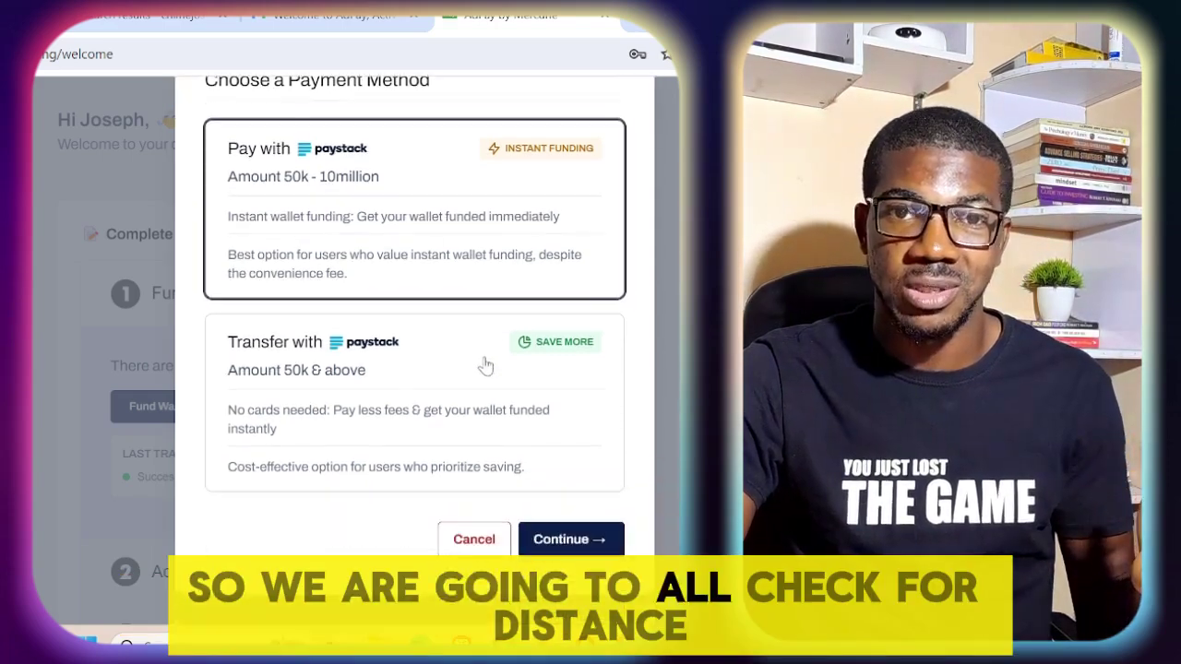
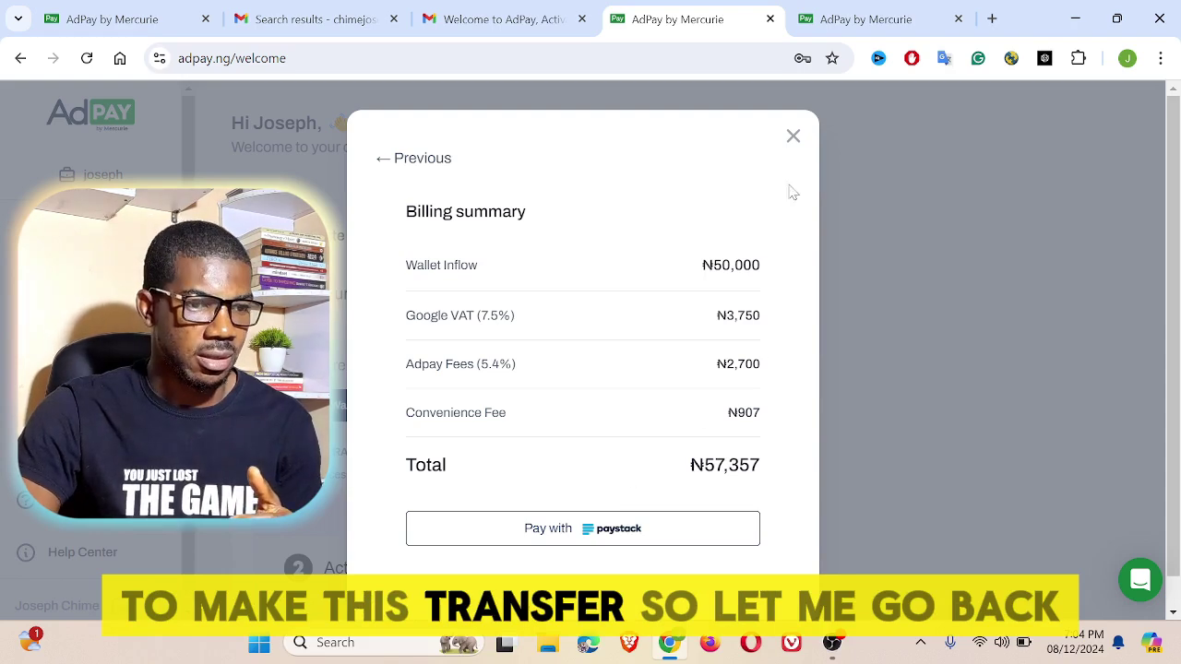
- Leave the ₦57,357 Paystack billing summary and return to the ₦50,000 amount entry
left_click(395, 162)
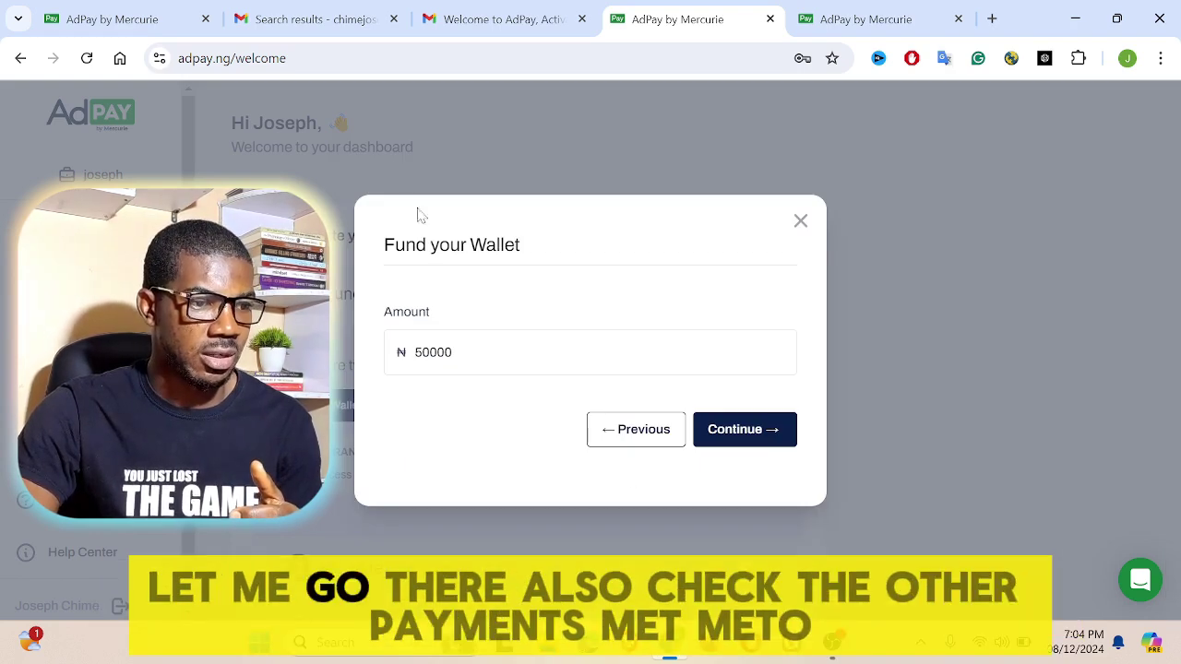
- Restart wallet funding and choose the Transfer with Paystack payment option
left_click(801, 223)
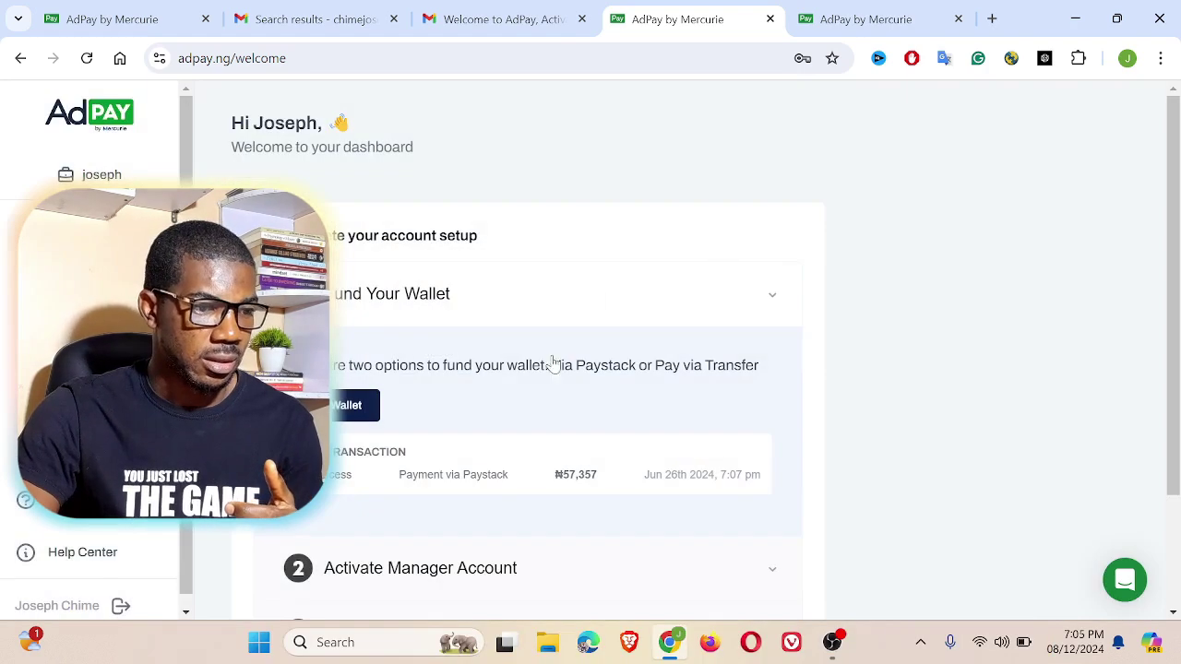
scroll(516, 476, "down", 2)
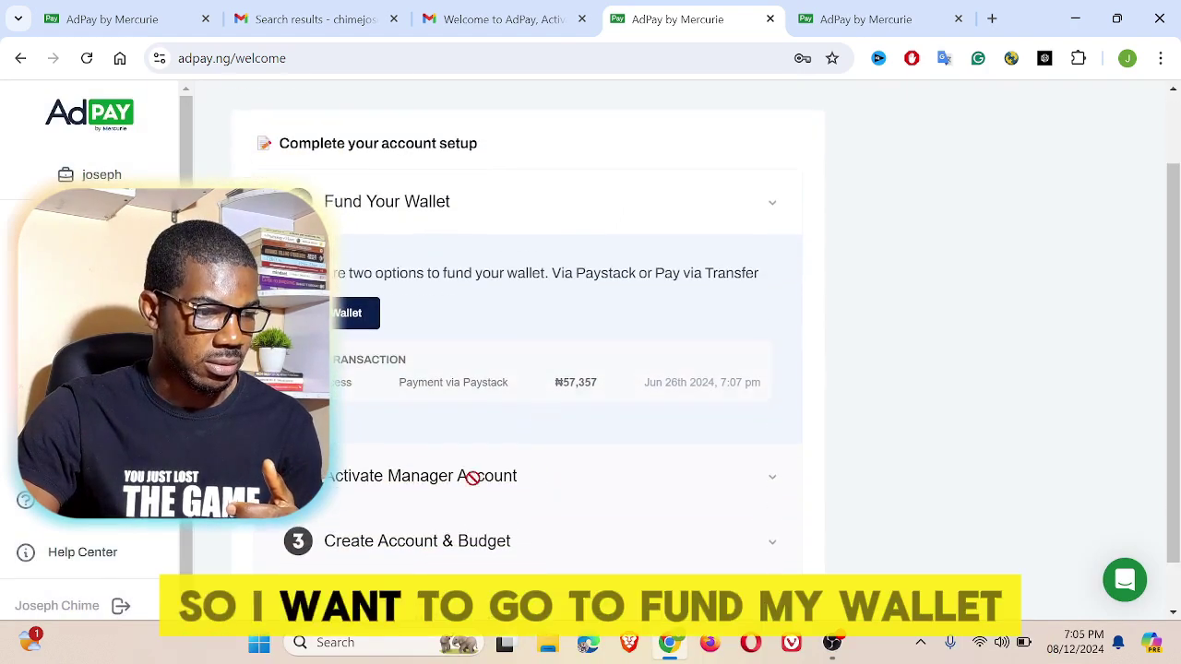
left_click(346, 316)
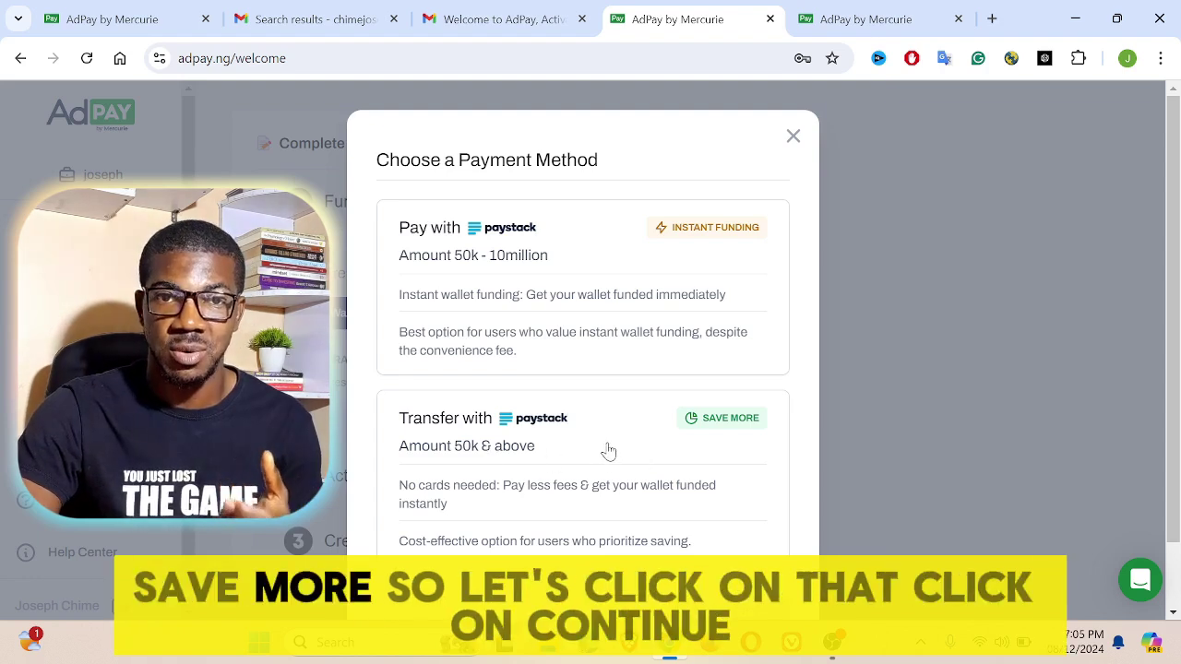
left_click(646, 450)
scroll(707, 508, "down", 2)
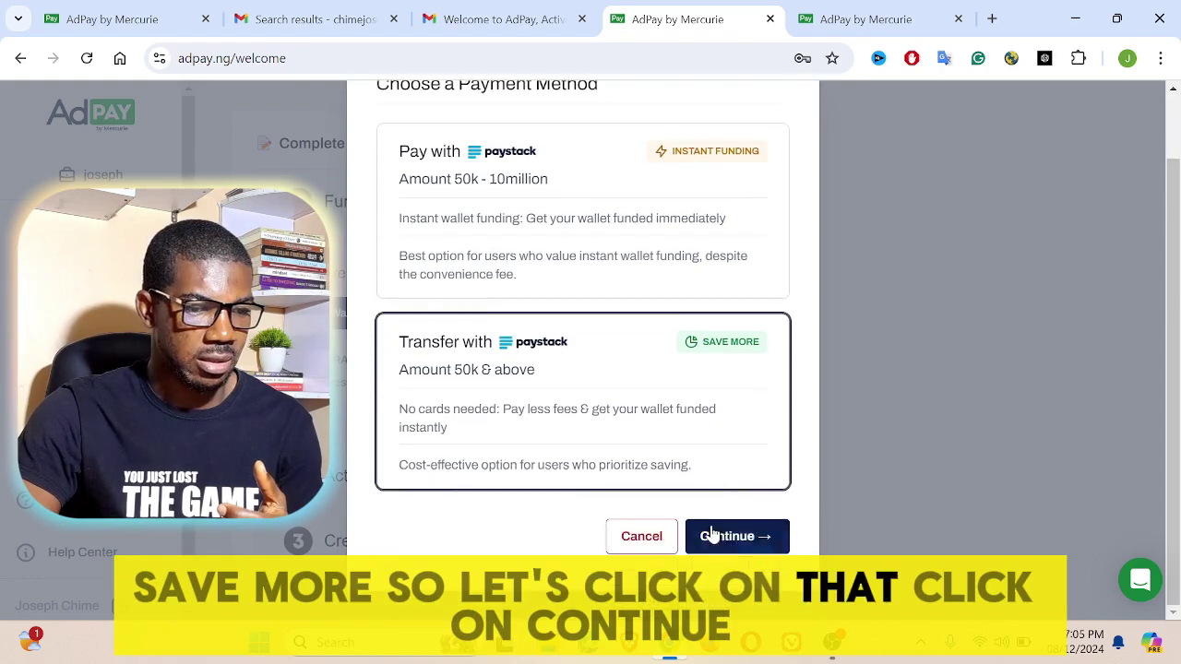
left_click(734, 544)
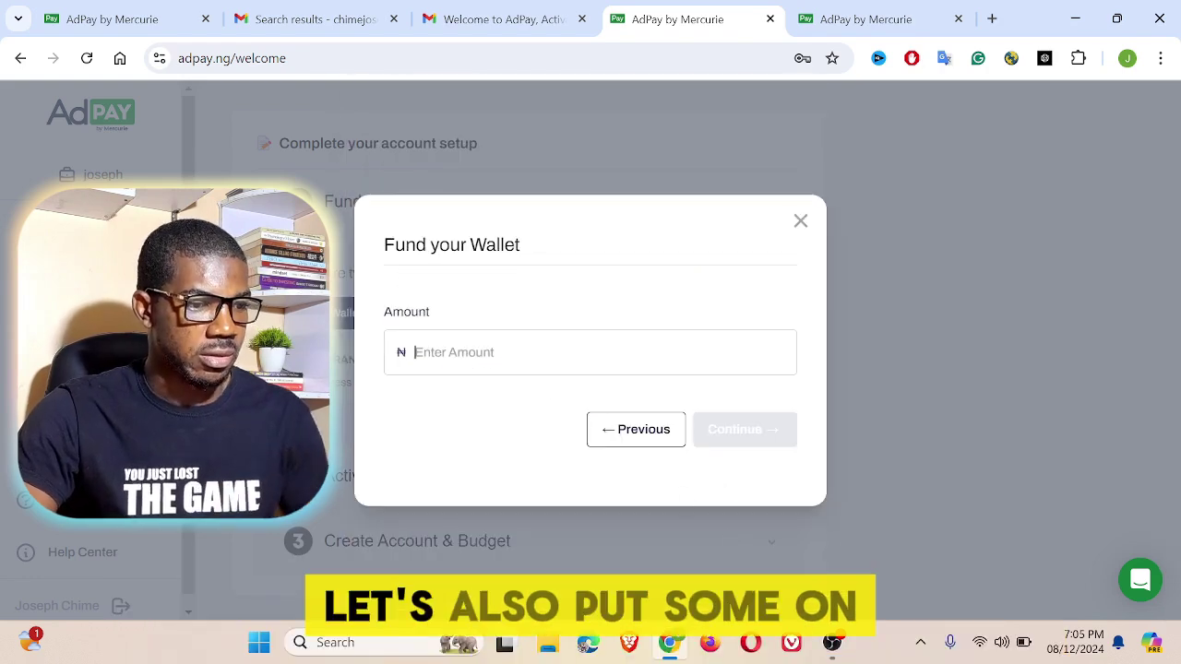
- Enter 50000 as the amount and proceed to pay the ₦56,950 total
type("50")
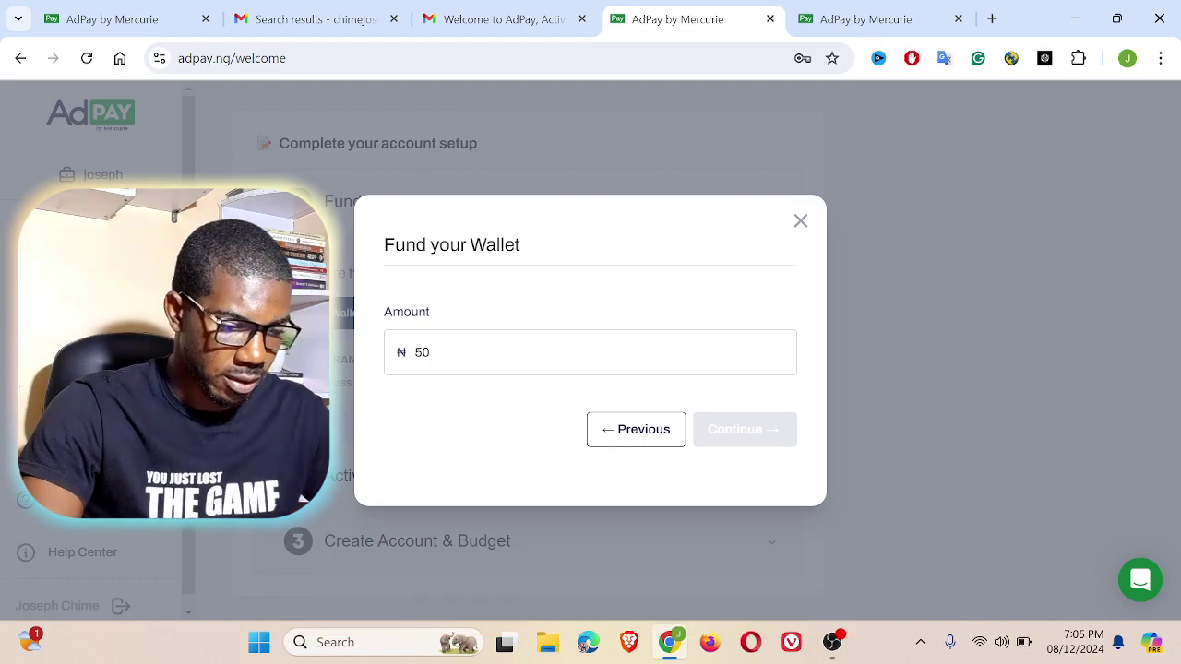
type("000")
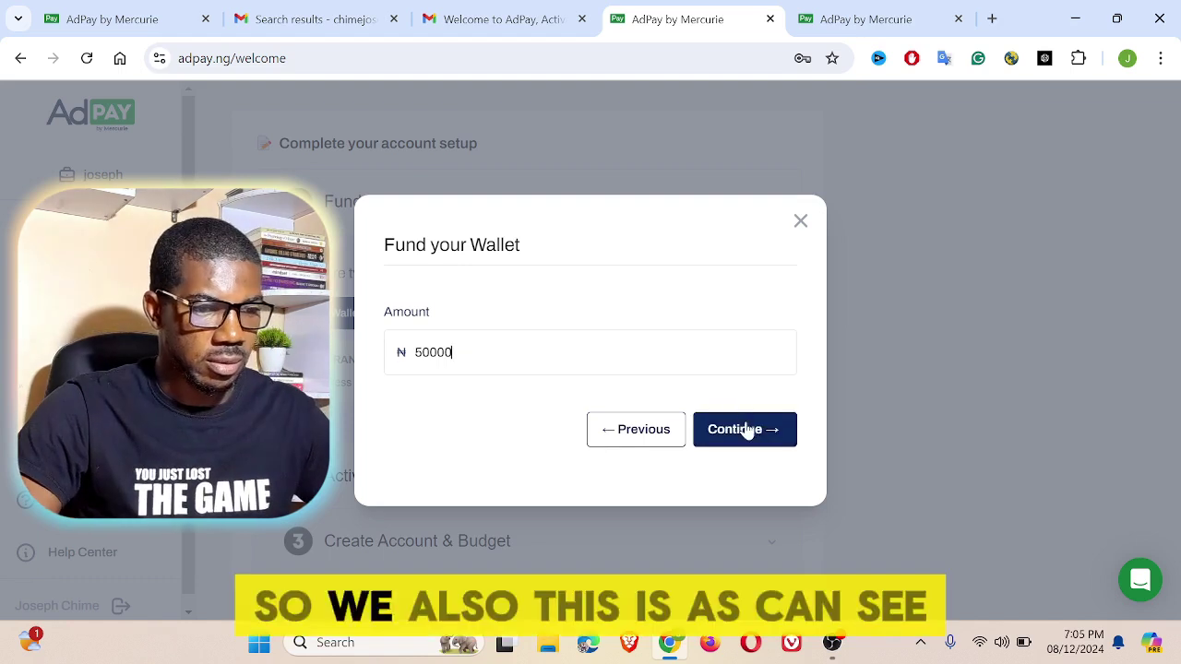
left_click(746, 428)
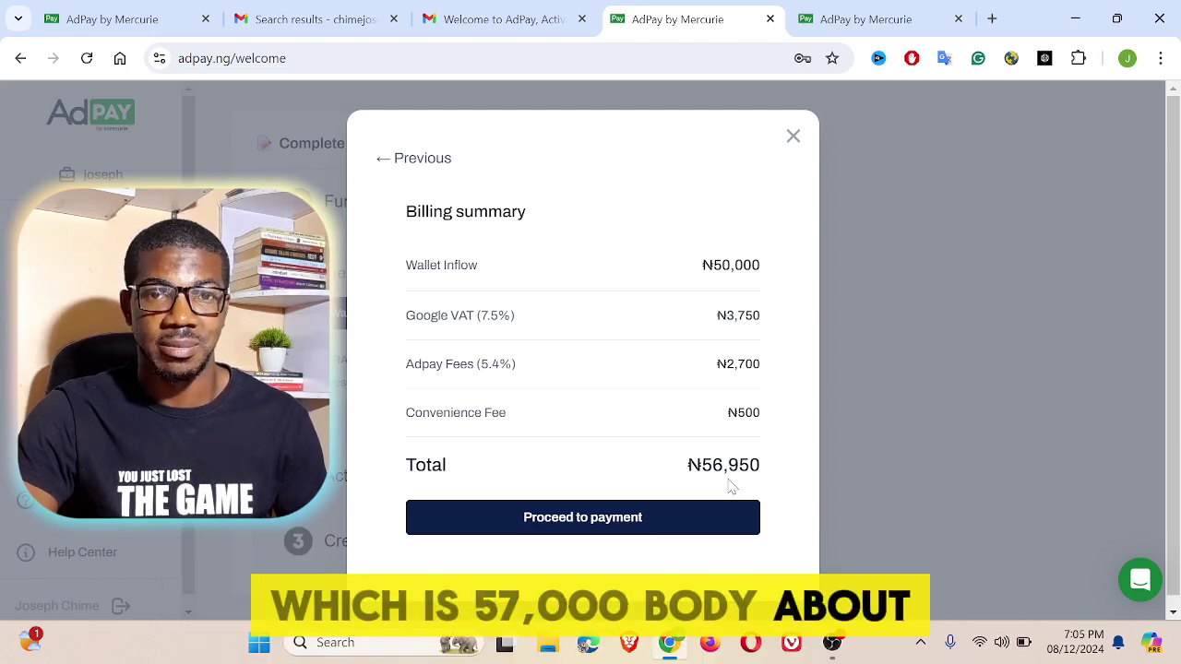
scroll(674, 502, "down", 1)
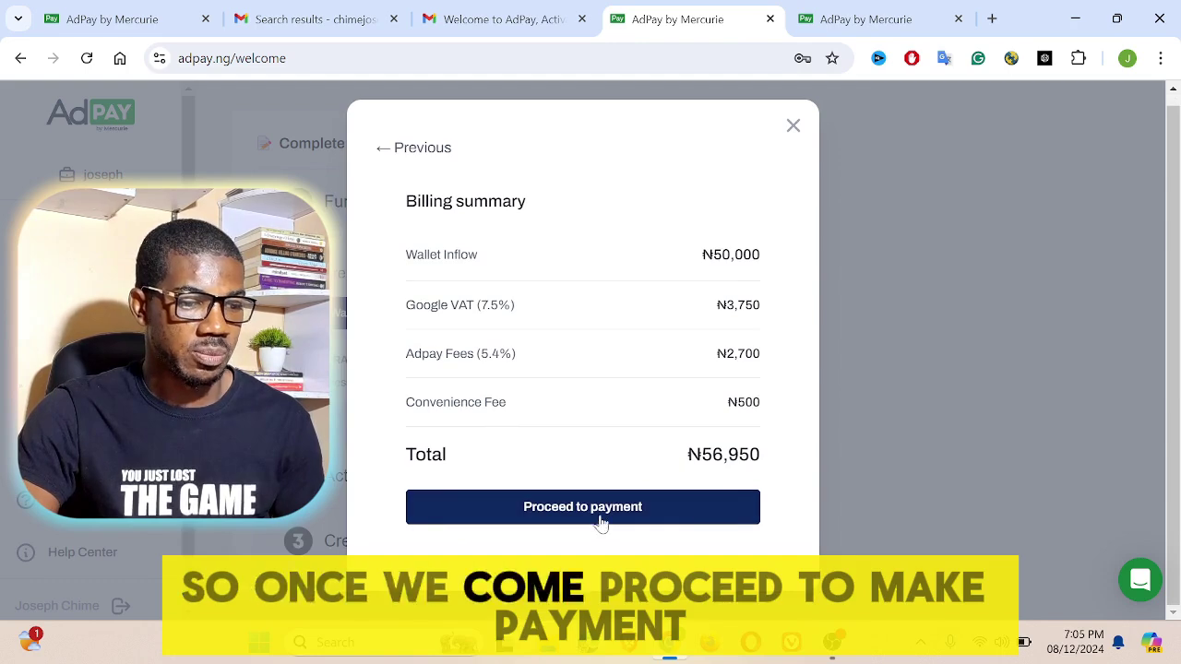
left_click(599, 513)
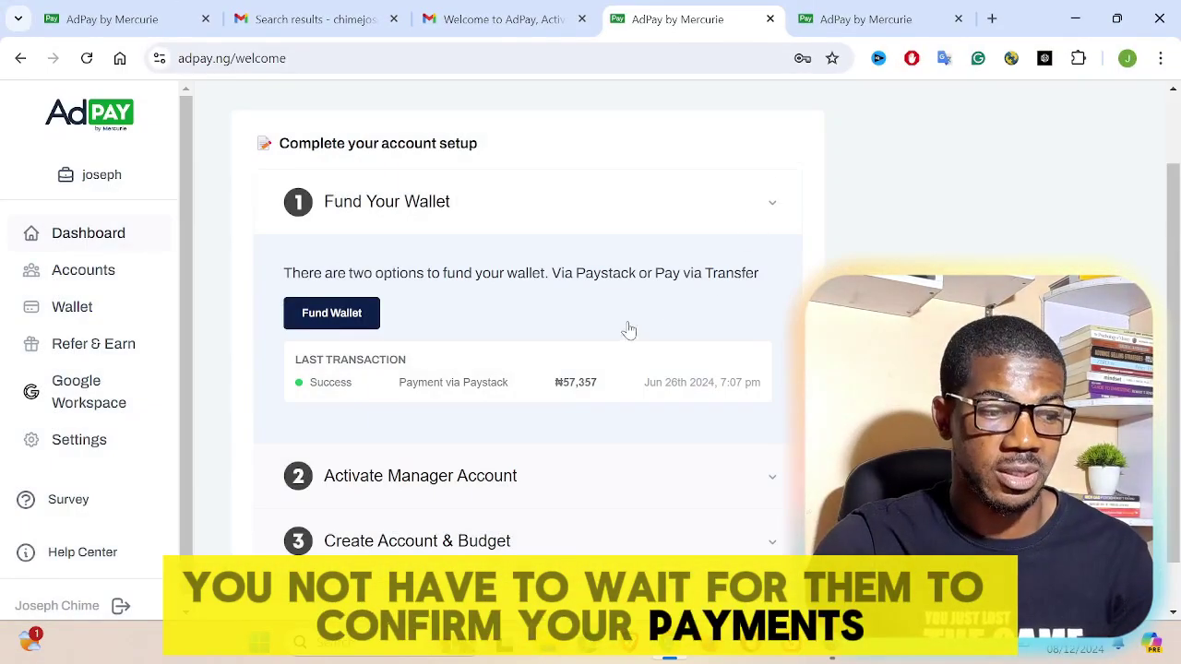
- Scroll the account setup card, then switch to the AdPay tab showing the login page
scroll(627, 329, "down", 1)
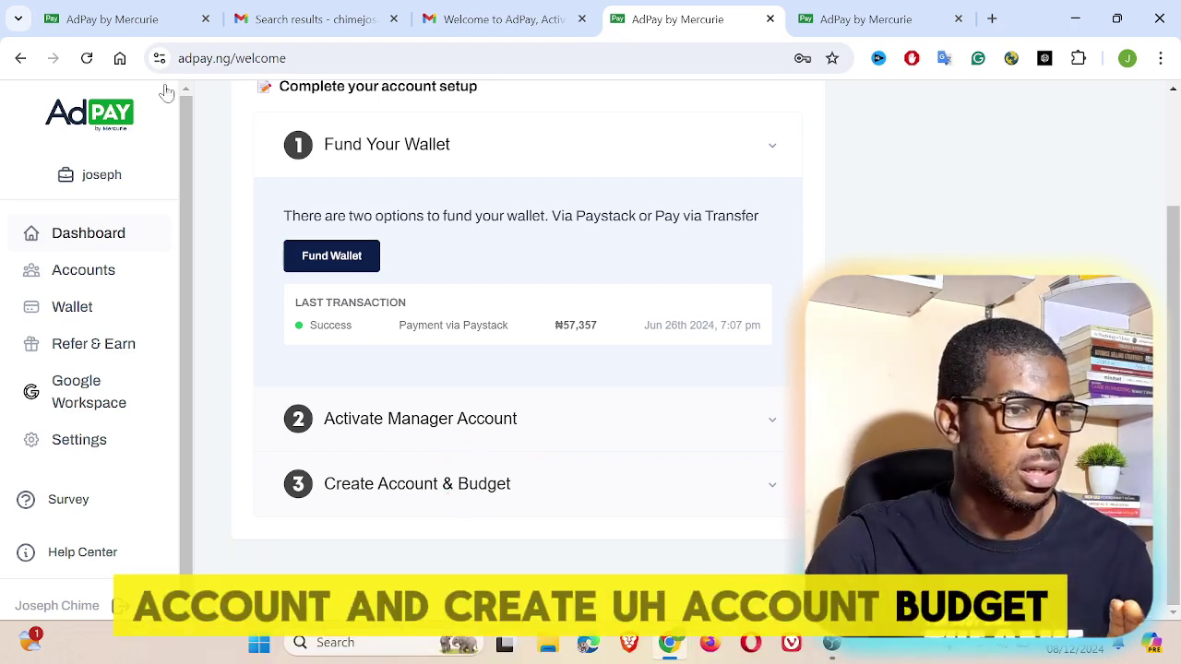
left_click(166, 18)
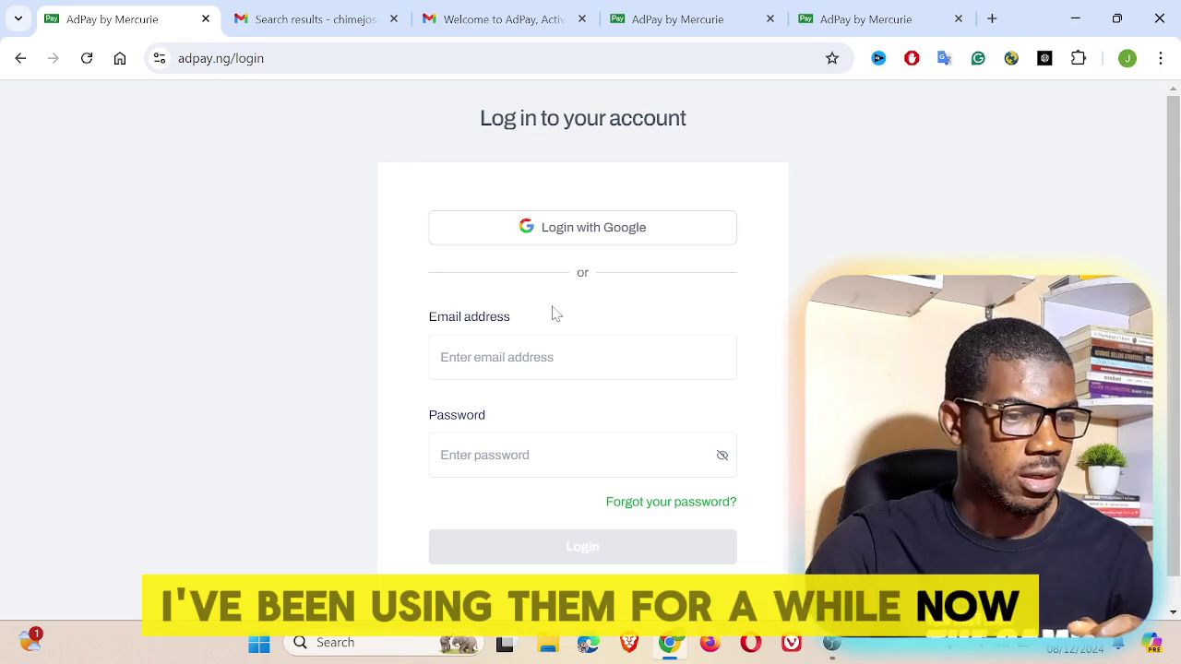
- Sign in with Google to the ₦22,332-balance account and go to its Accounts page
left_click(589, 226)
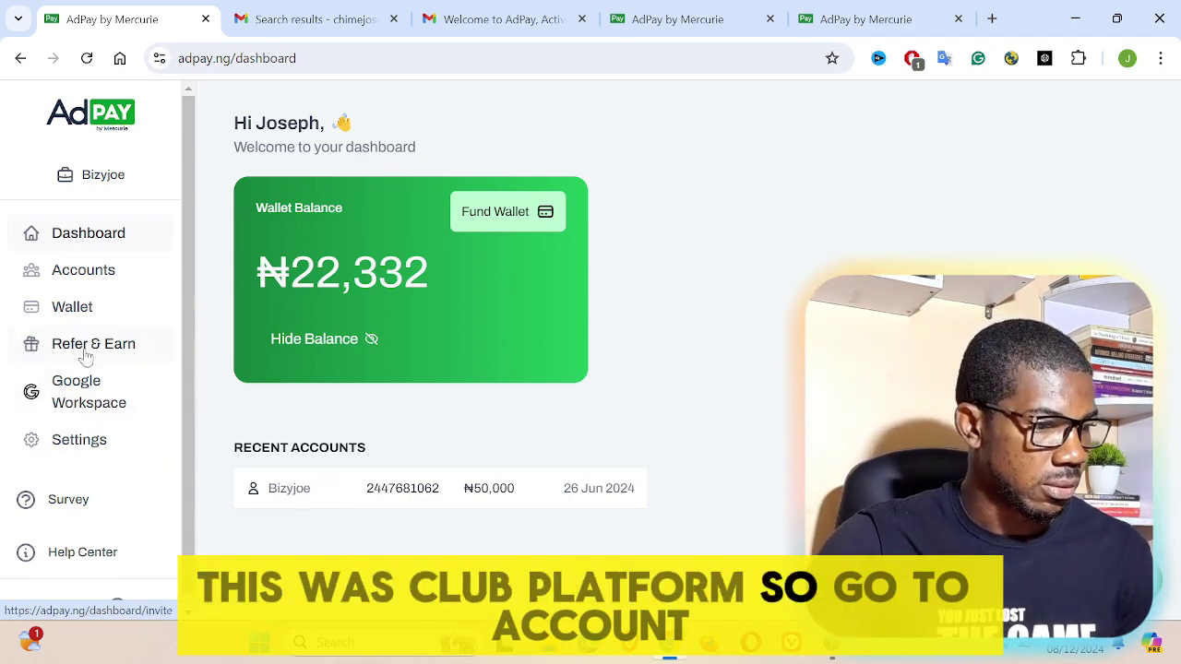
left_click(86, 287)
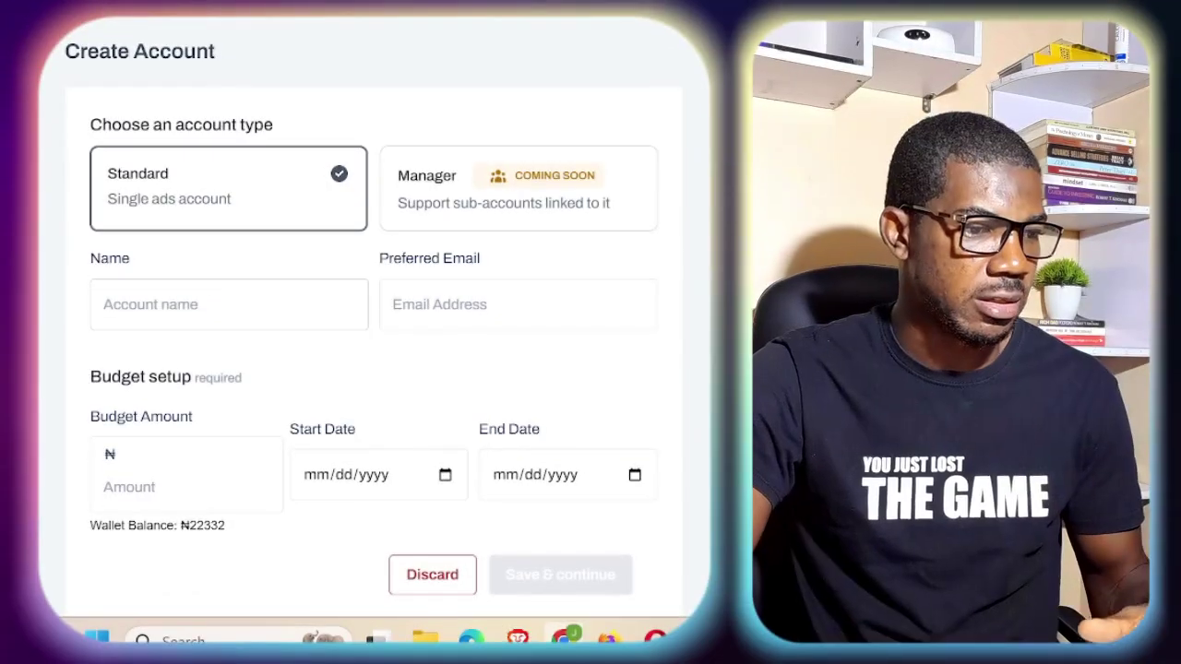
- Enter the new Standard account's name and begin typing the preferred email address
left_click(369, 345)
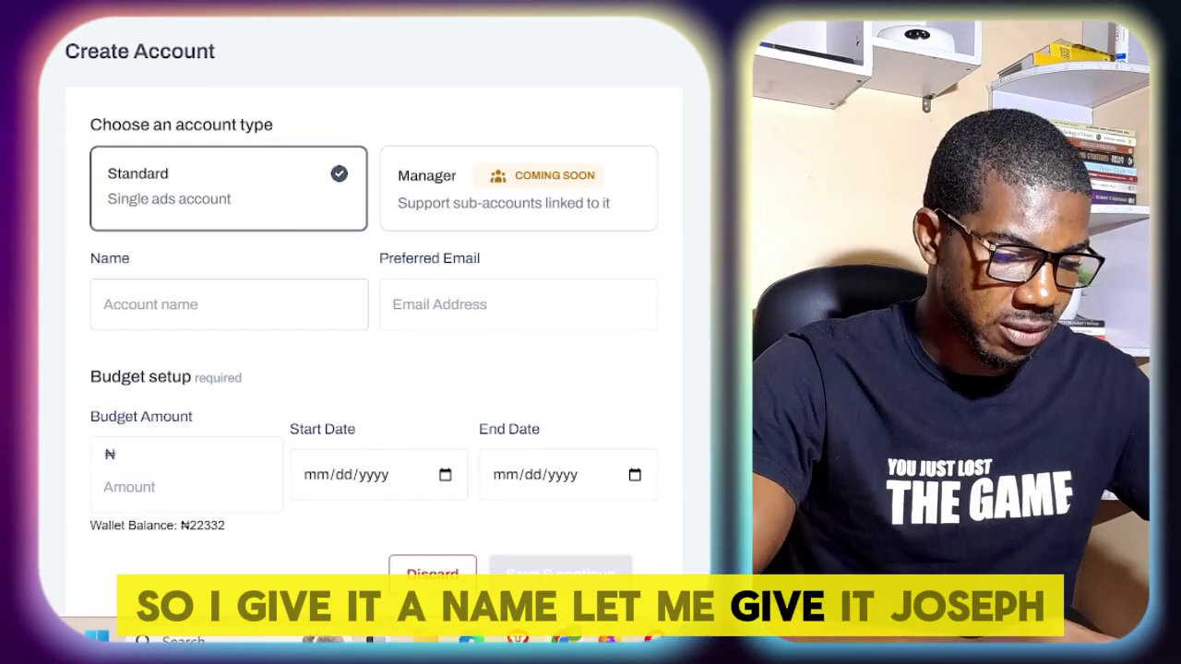
type("Jo")
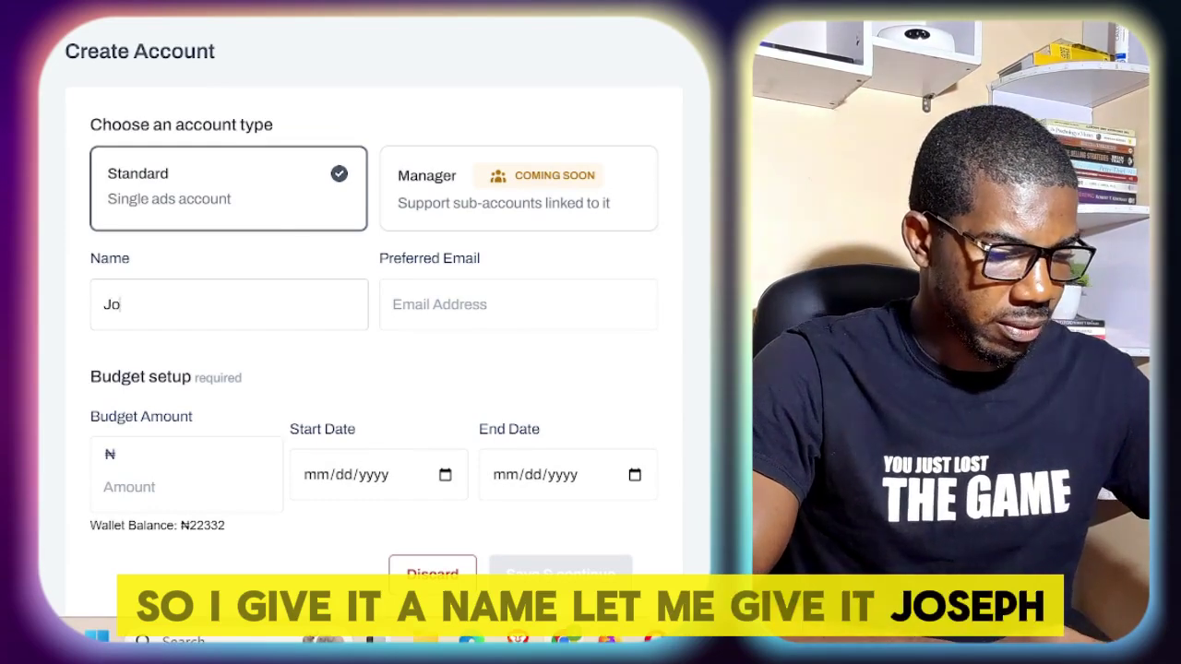
type("seph")
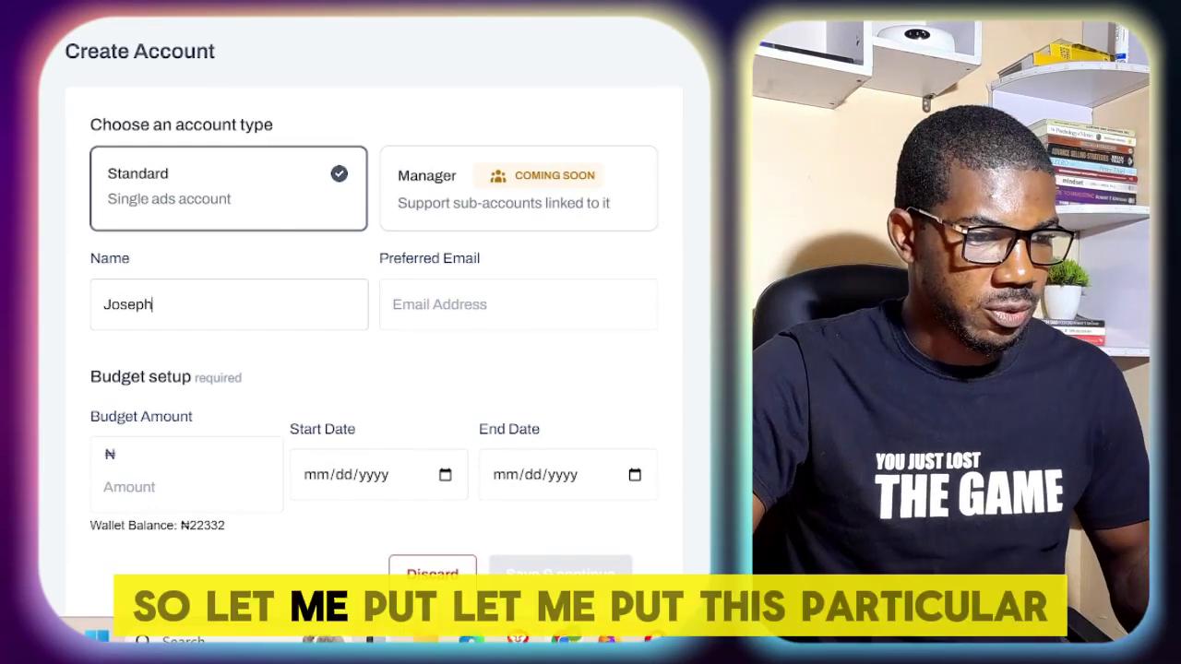
left_click(392, 305)
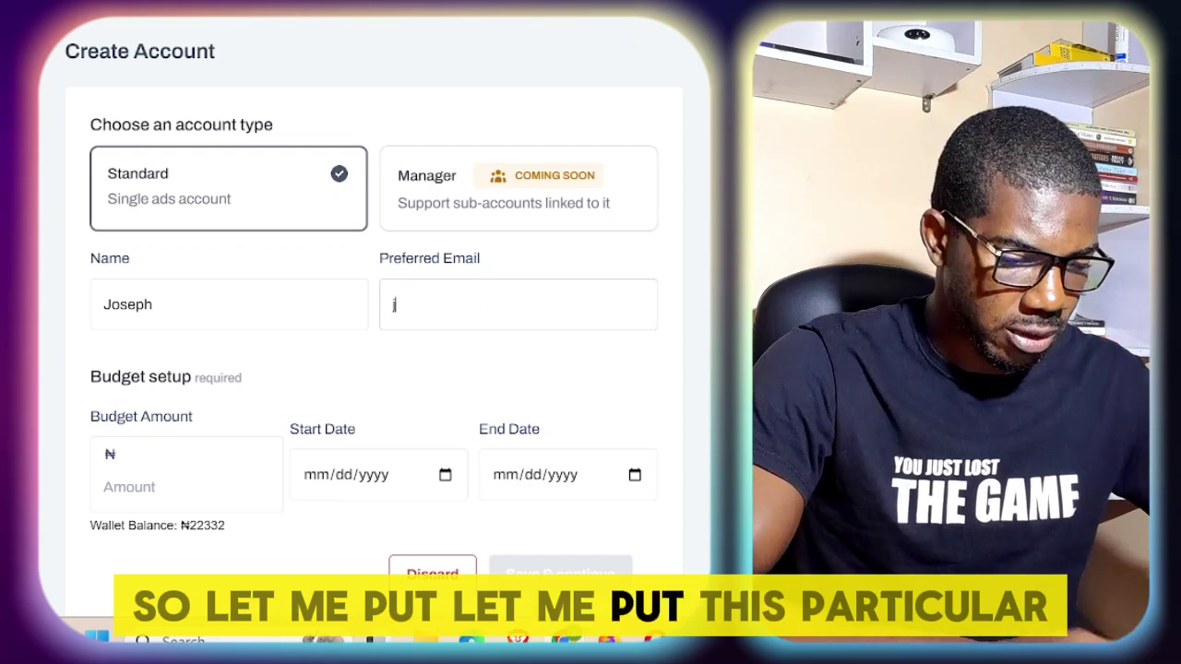
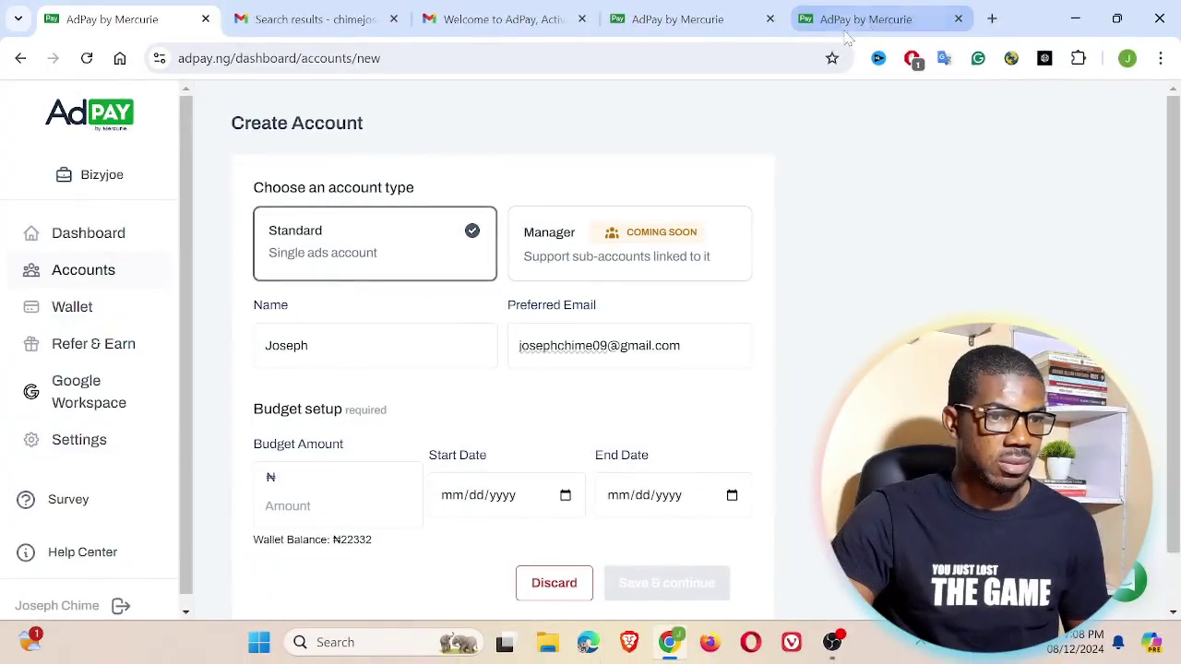
- Search the Gmail mailbox for 'google ads'
left_click(489, 18)
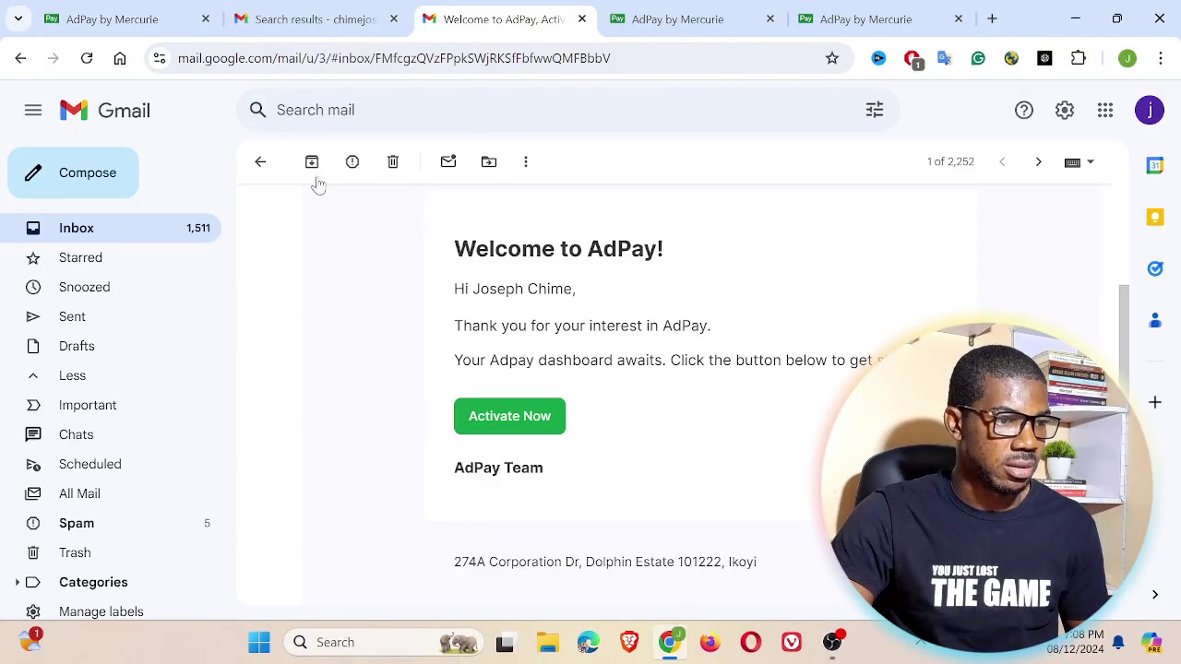
left_click(262, 163)
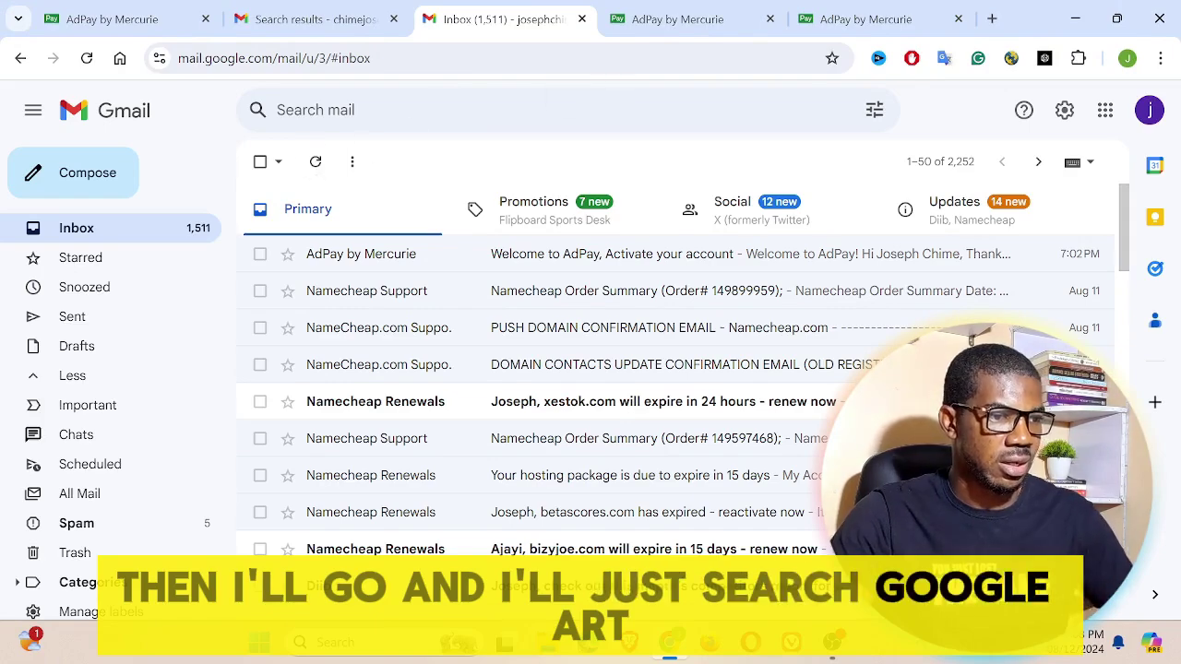
left_click(414, 113)
type("googlw")
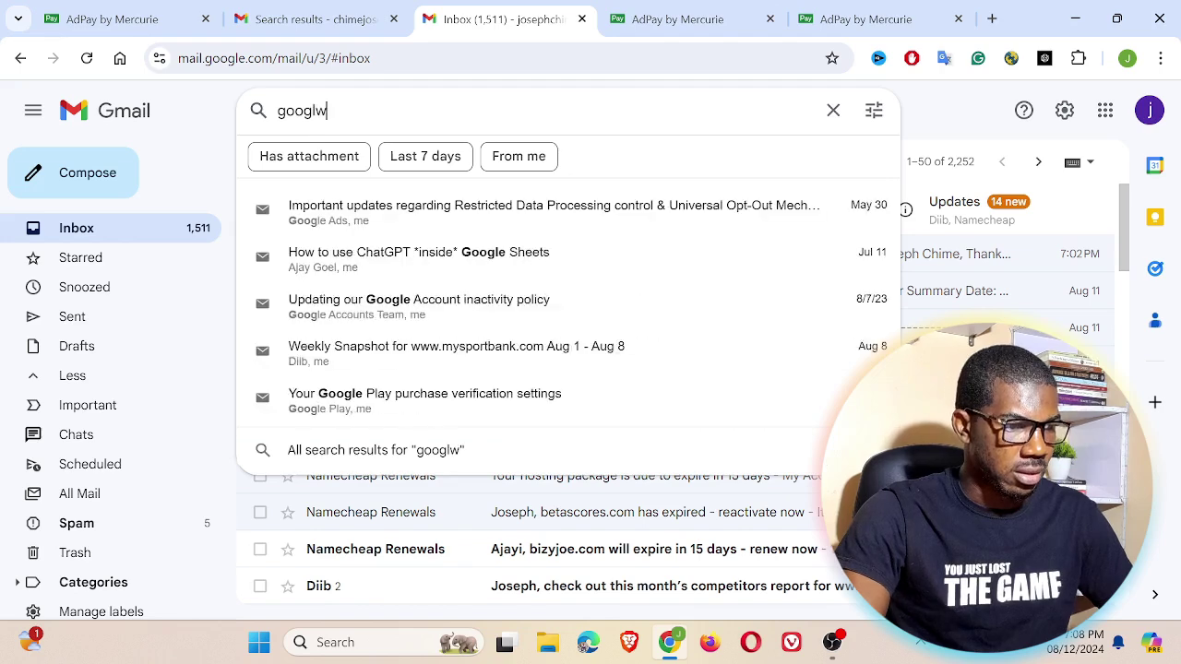
key("BackSpace")
type("e ads")
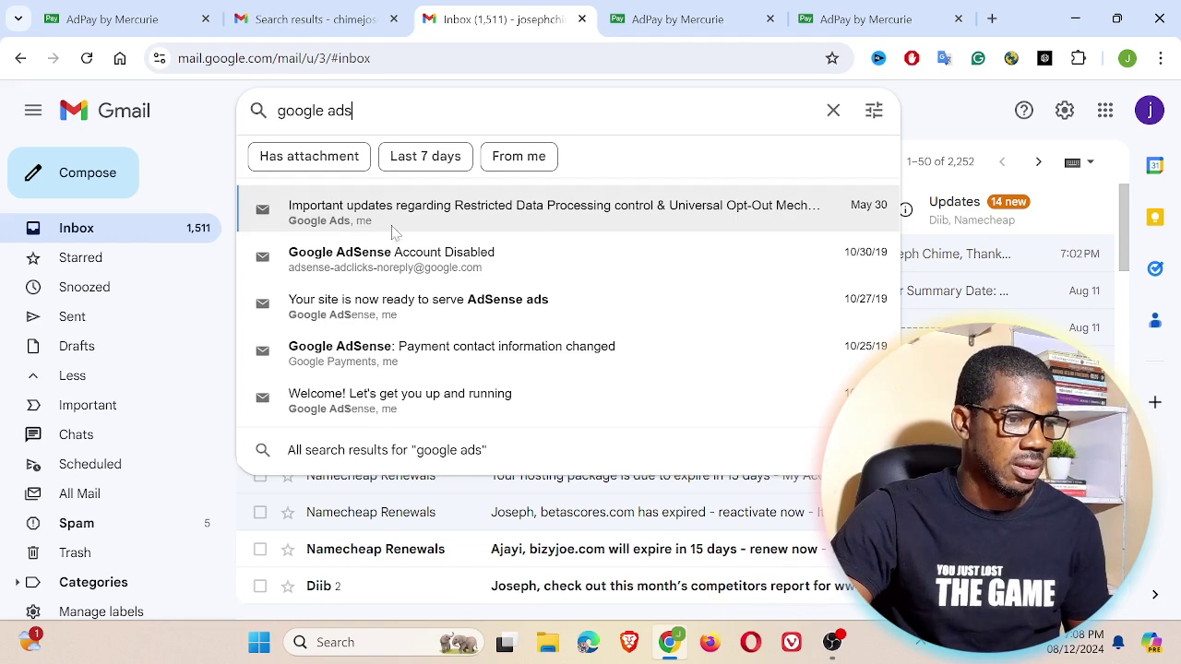
key("Escape")
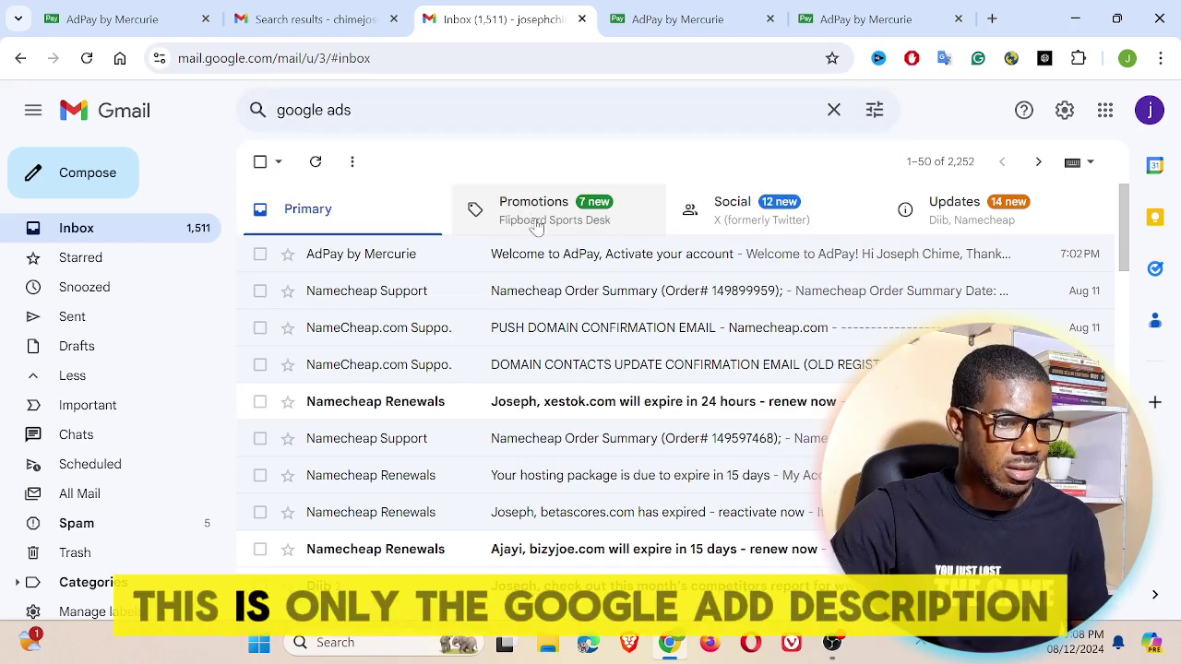
- Read the Google Ads Restricted Data Processing email and return to the inbox
left_click(649, 329)
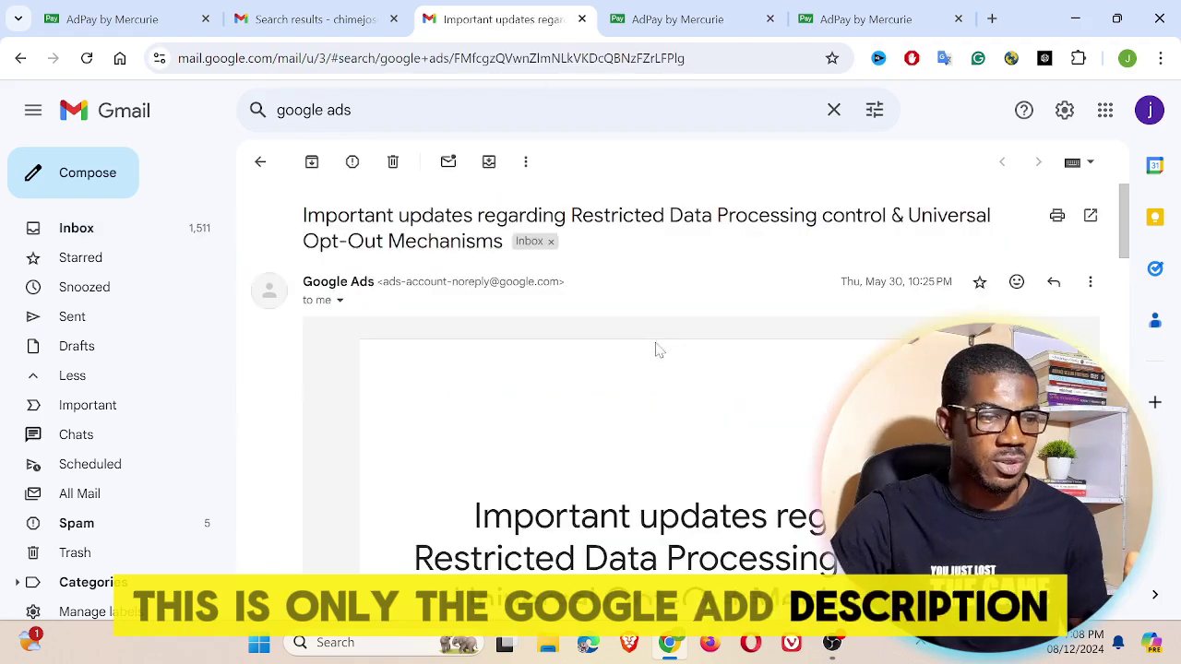
scroll(660, 415, "down", 8)
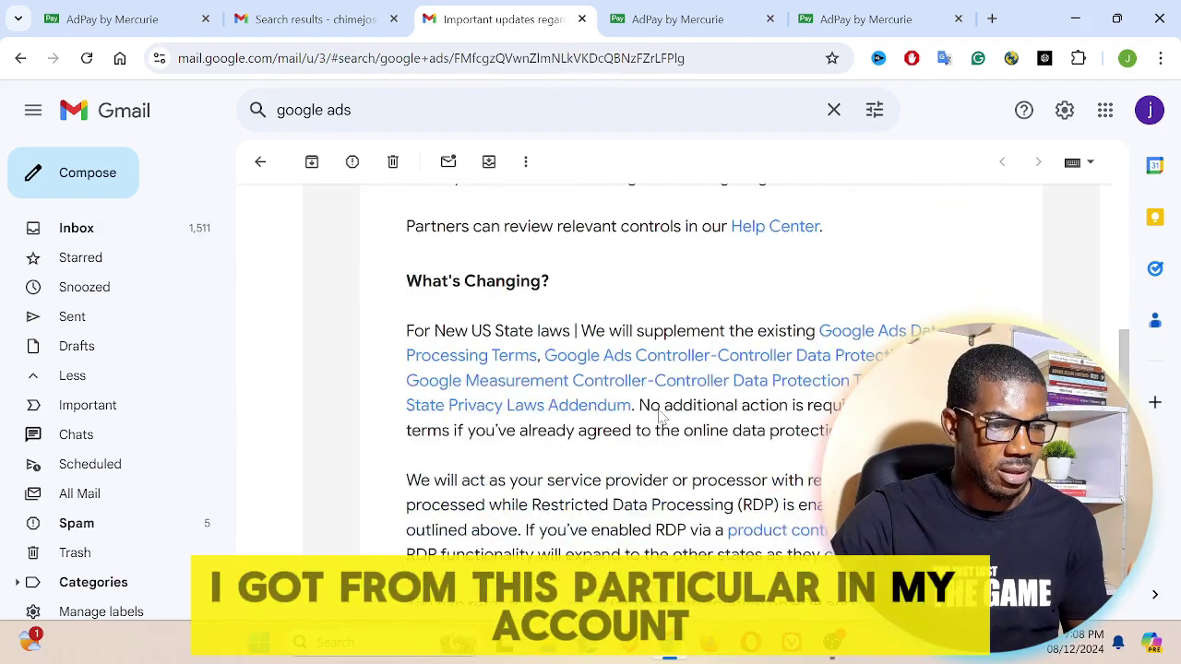
scroll(660, 415, "up", 10)
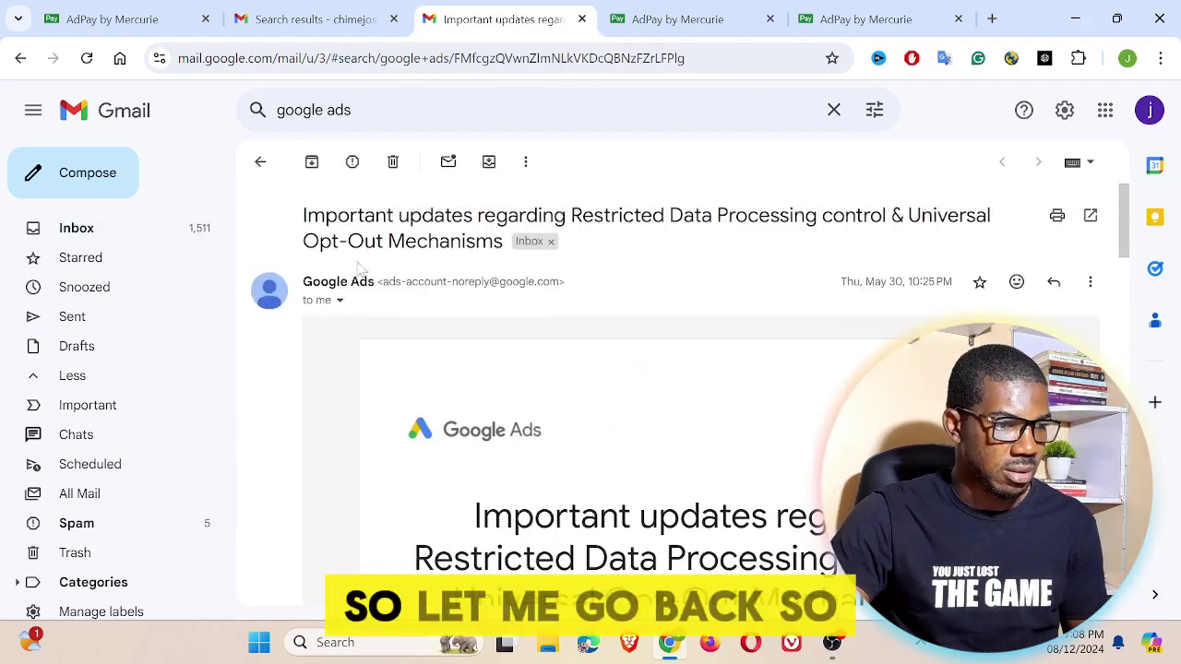
left_click(256, 173)
scroll(535, 314, "down", 10)
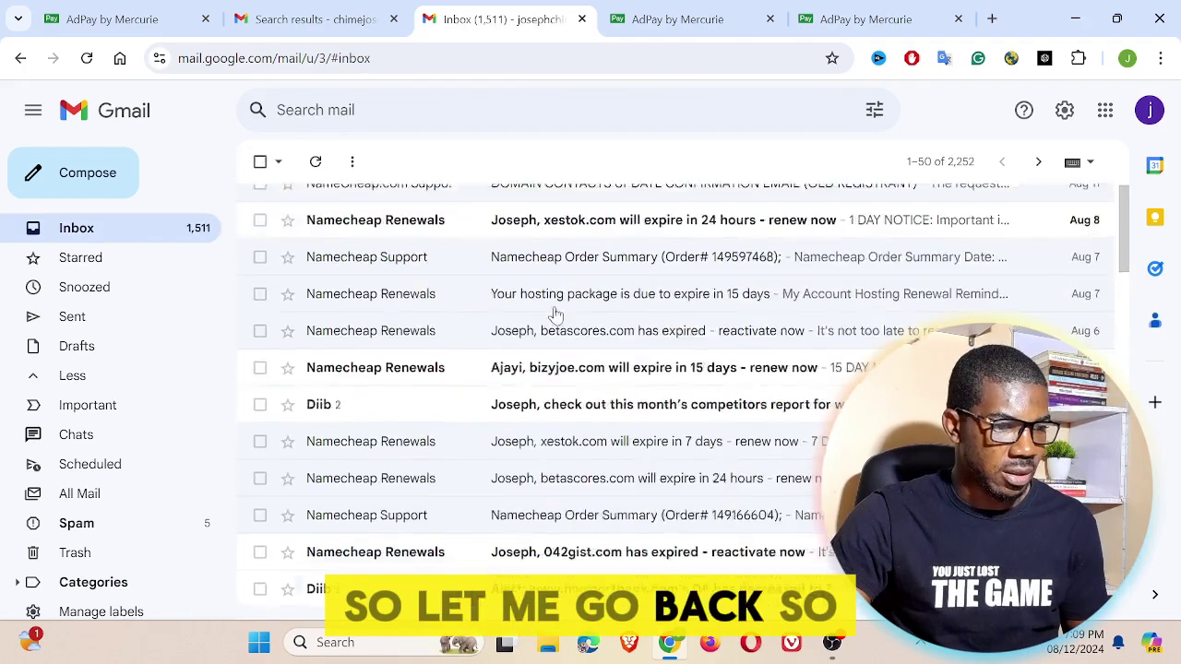
scroll(552, 337, "up", 4)
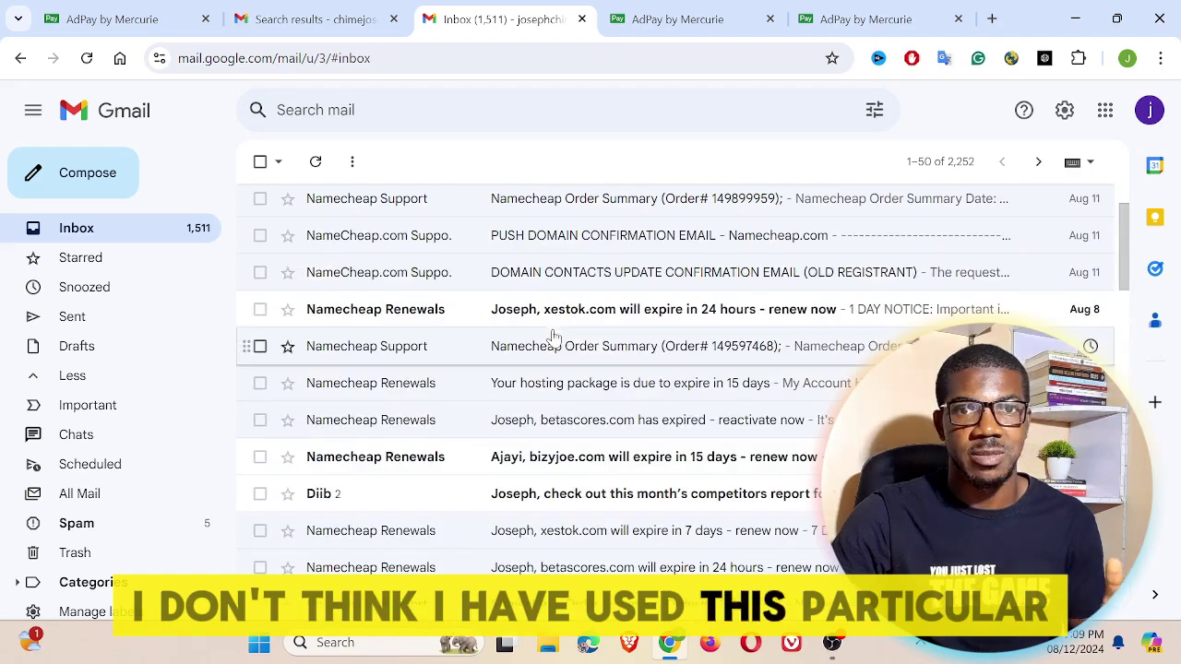
scroll(577, 406, "down", 8)
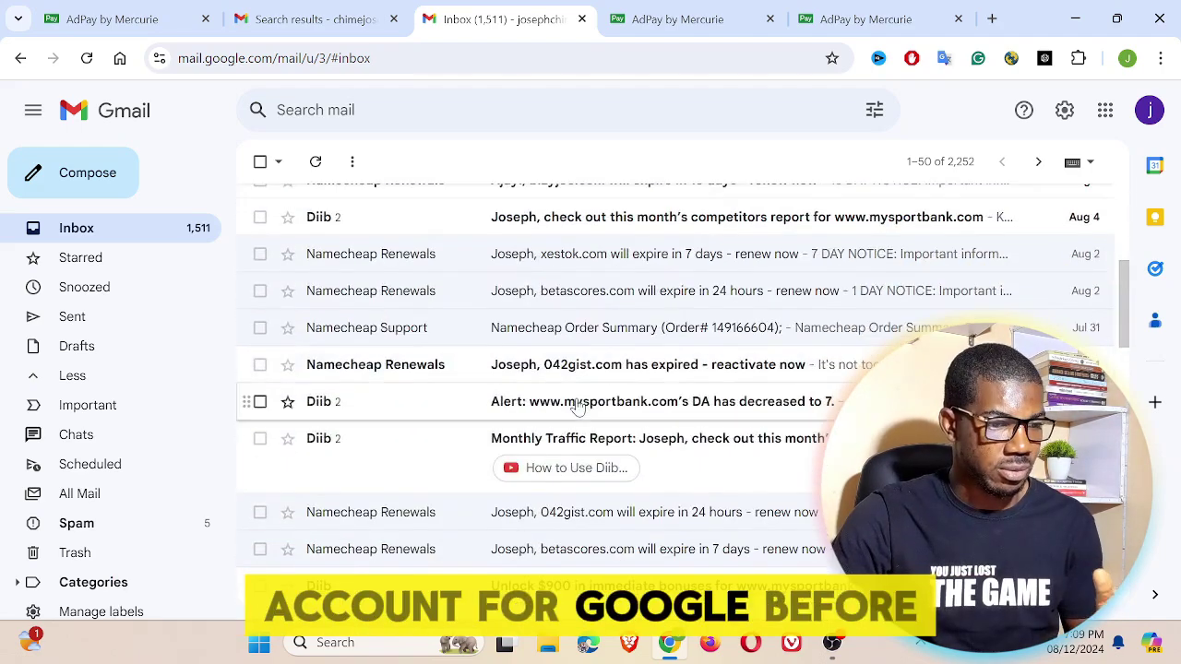
scroll(577, 406, "up", 10)
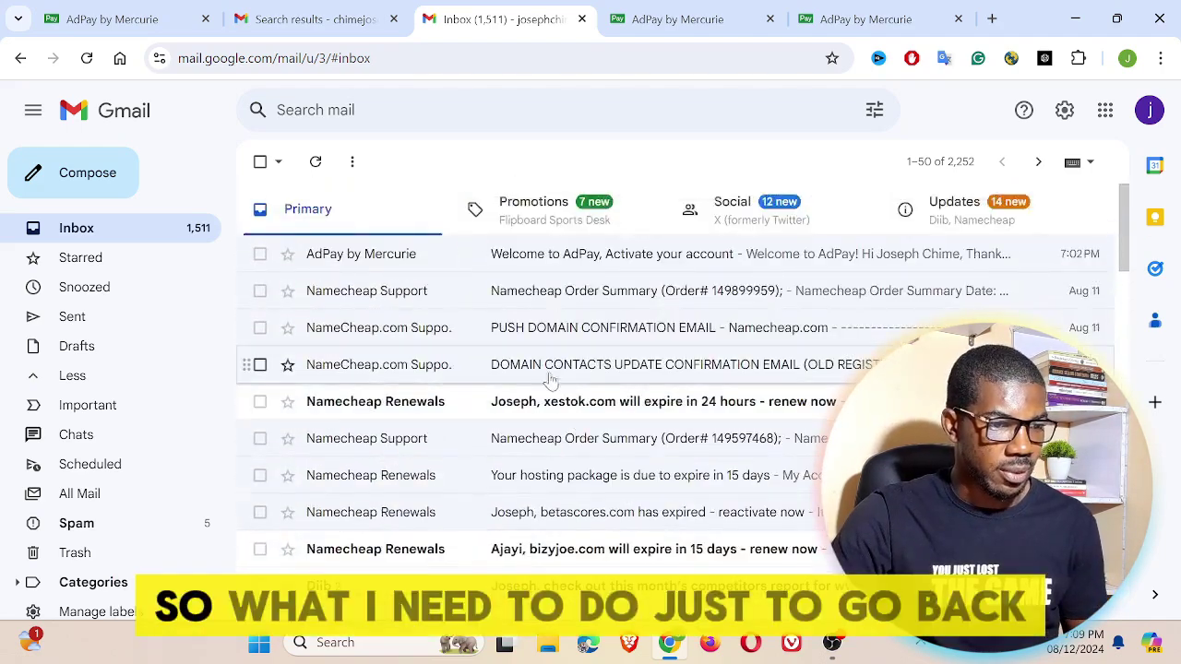
scroll(575, 400, "down", 3)
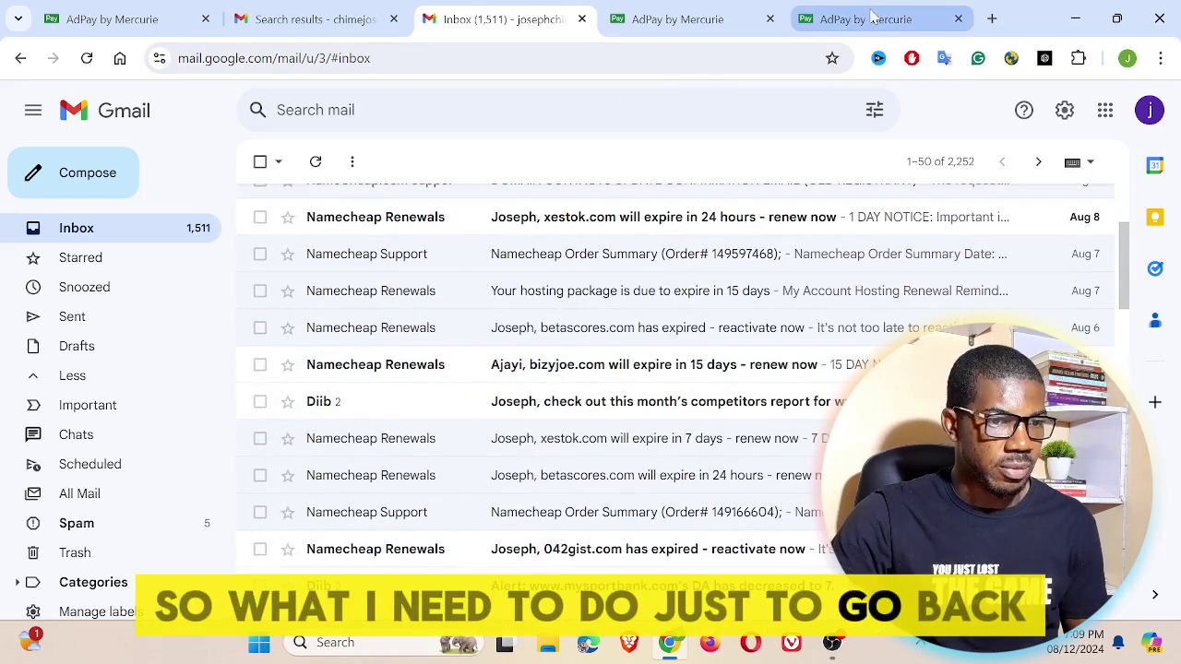
left_click(870, 18)
- Set a 15000 budget with start date 08/12/2024 and end date 07/12/2025
left_click(157, 19)
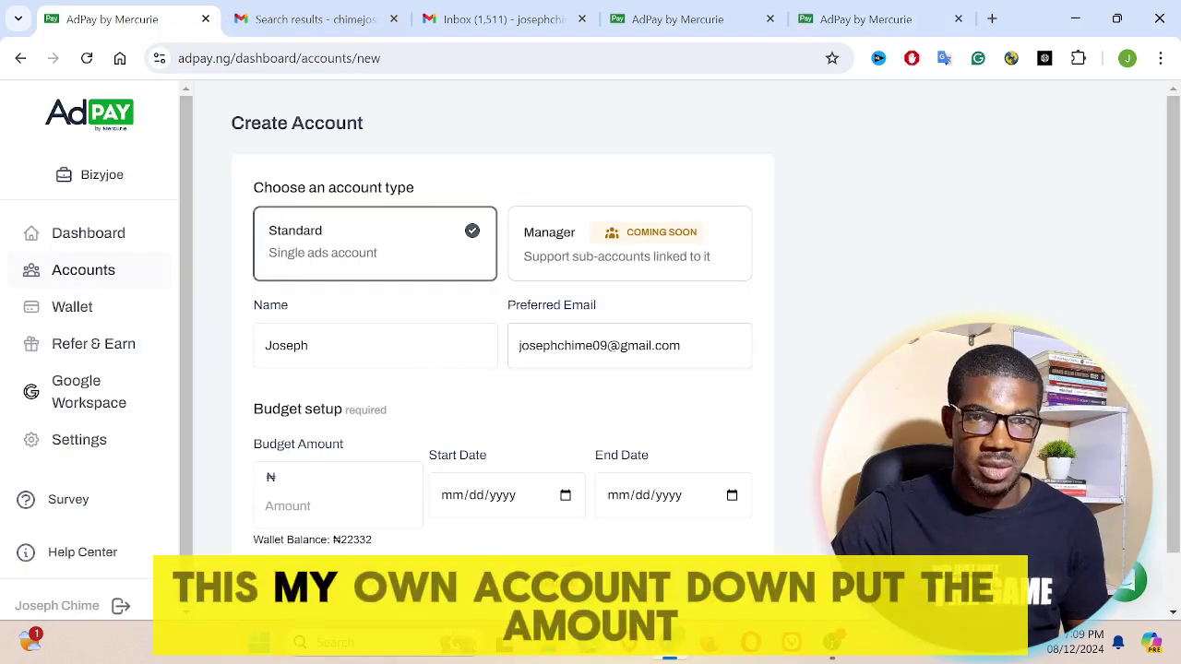
left_click(311, 491)
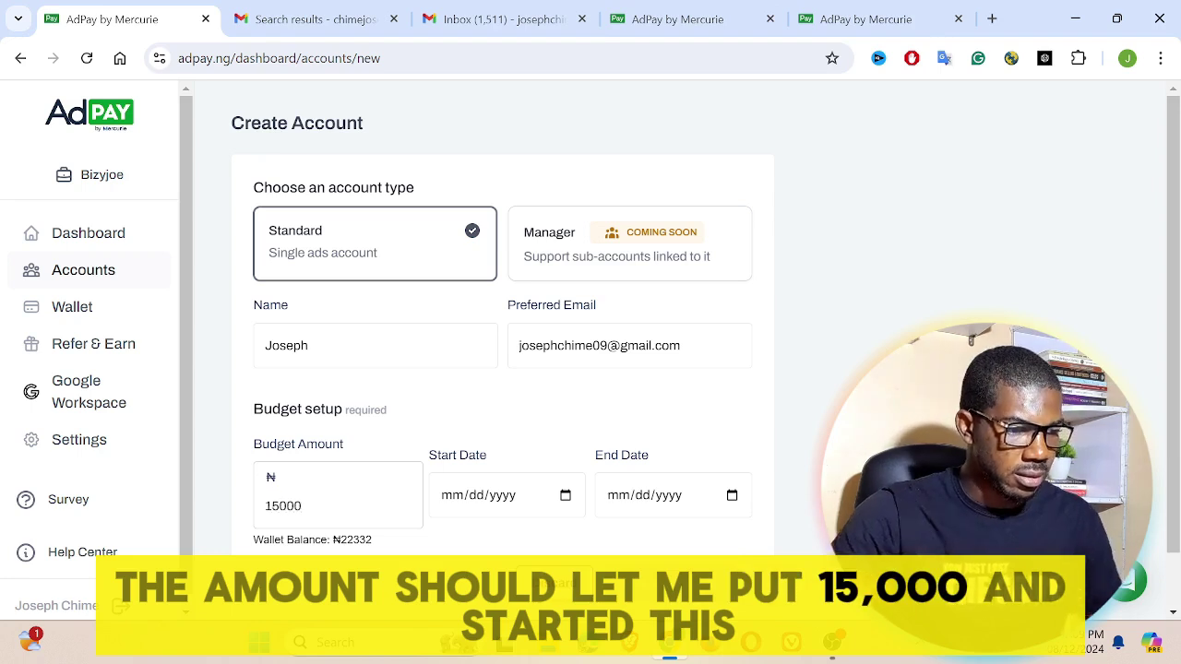
left_click(446, 498)
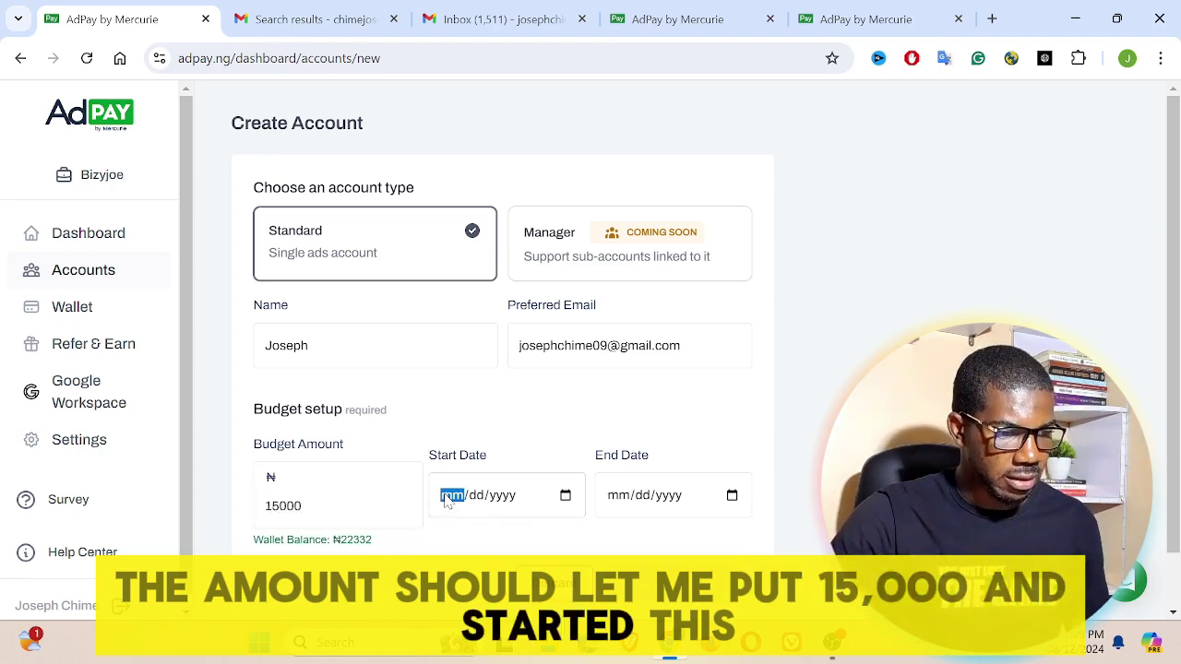
left_click(565, 496)
left_click(486, 348)
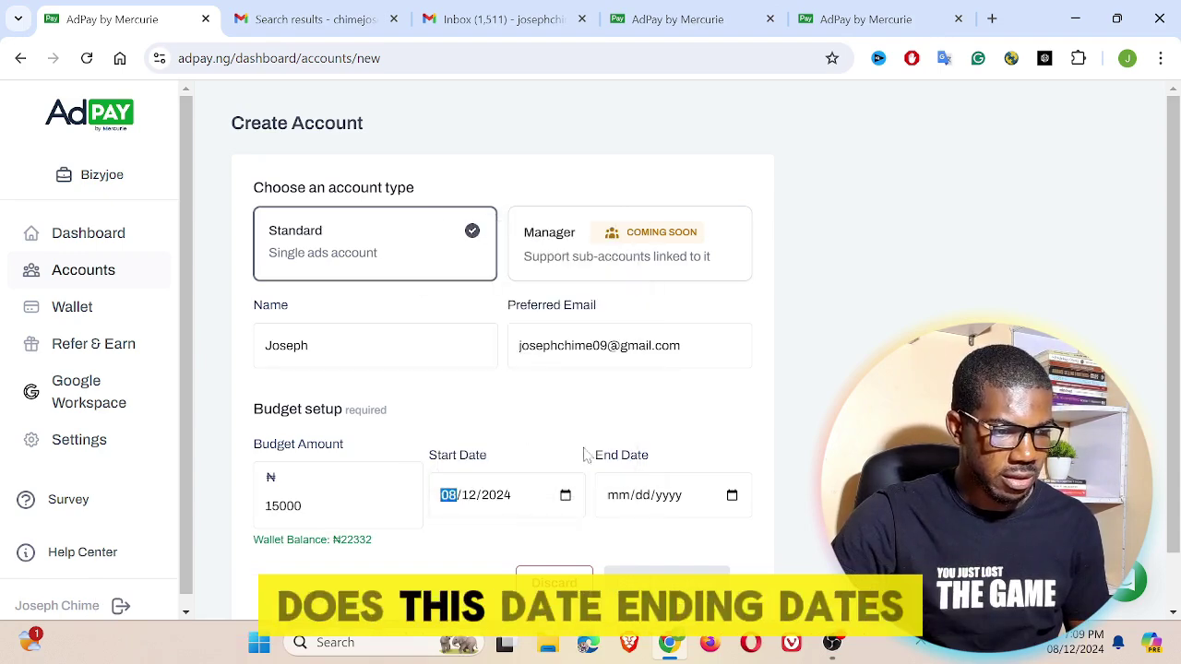
left_click(625, 499)
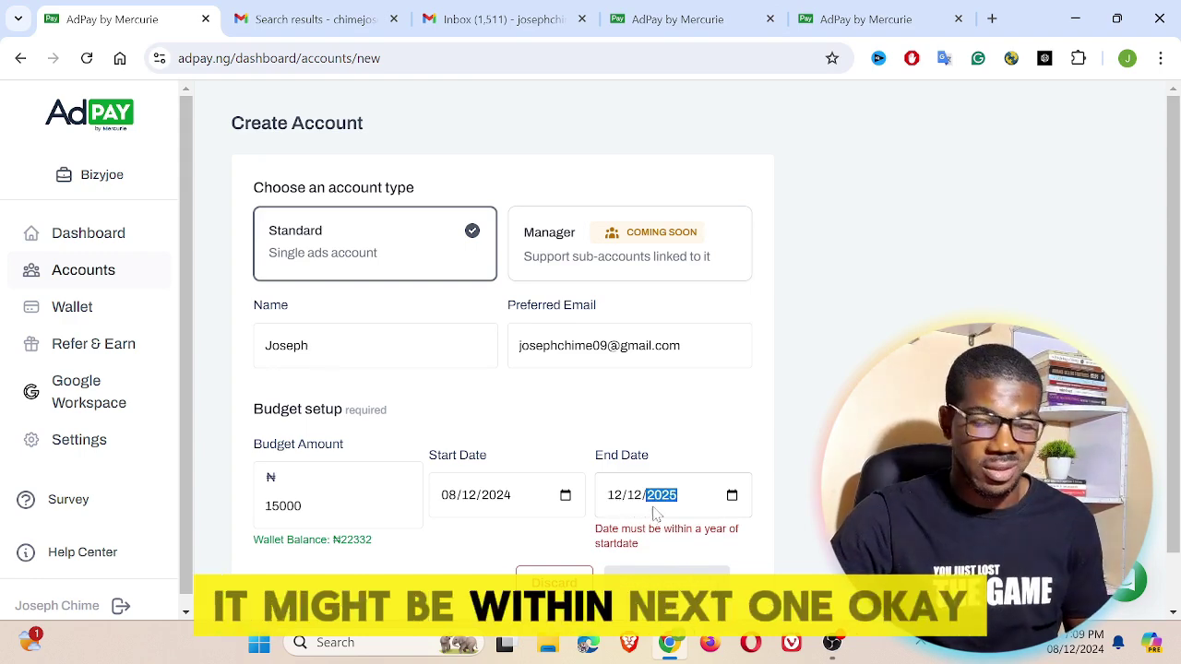
left_click(614, 495)
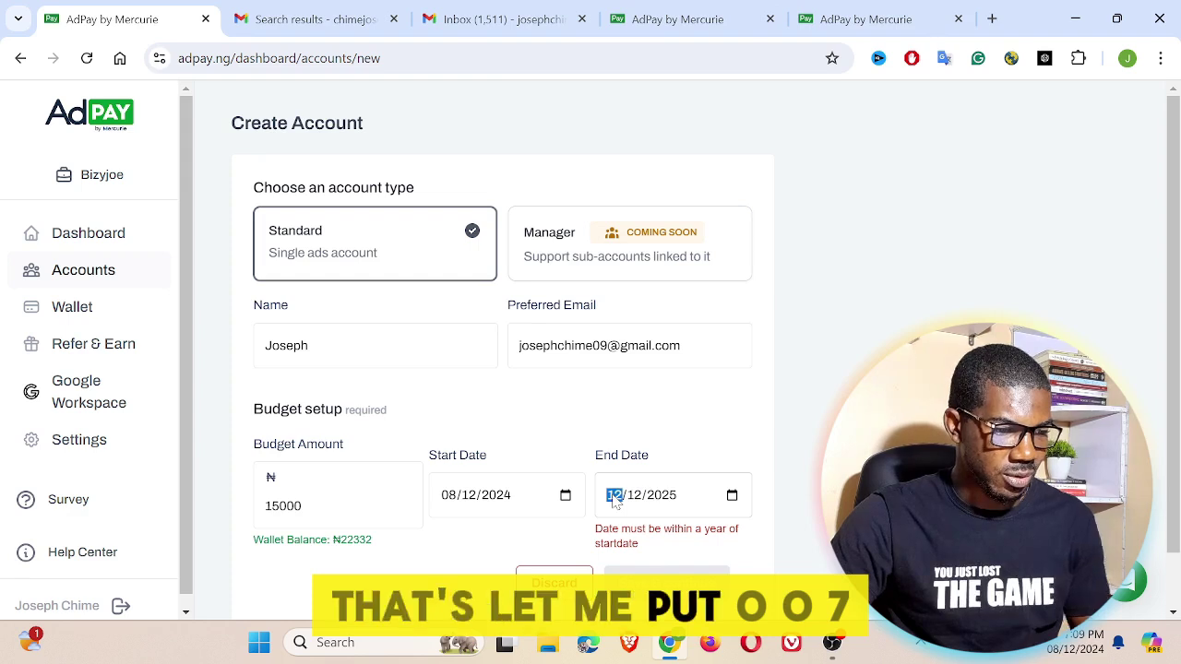
type("0")
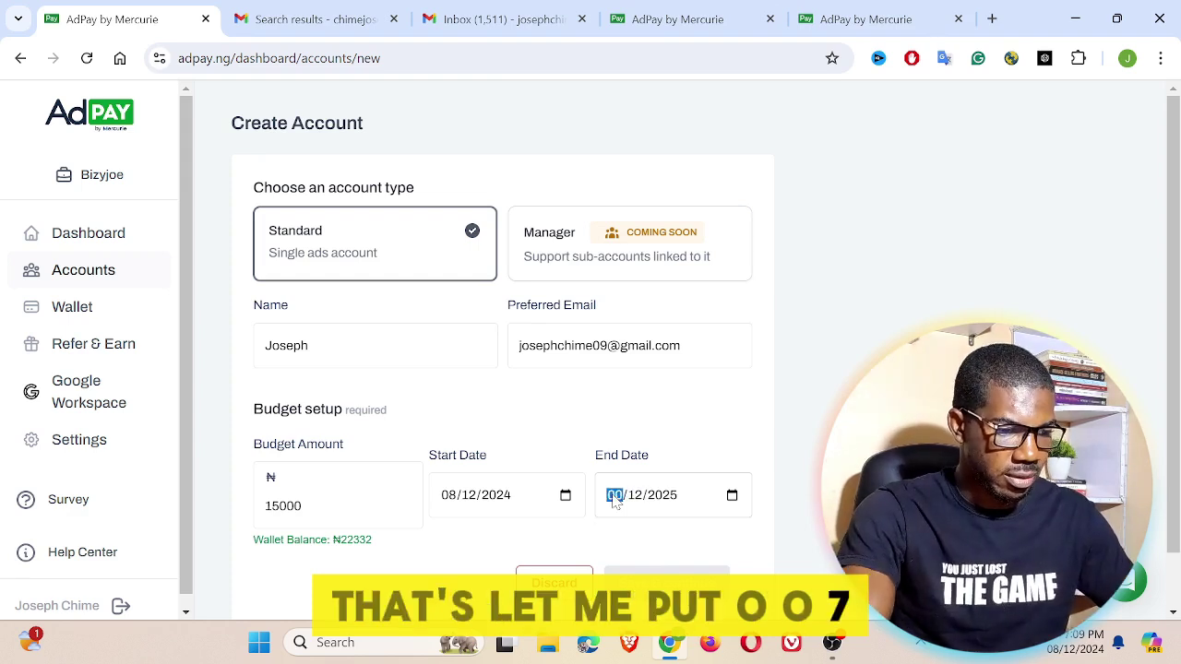
type("7")
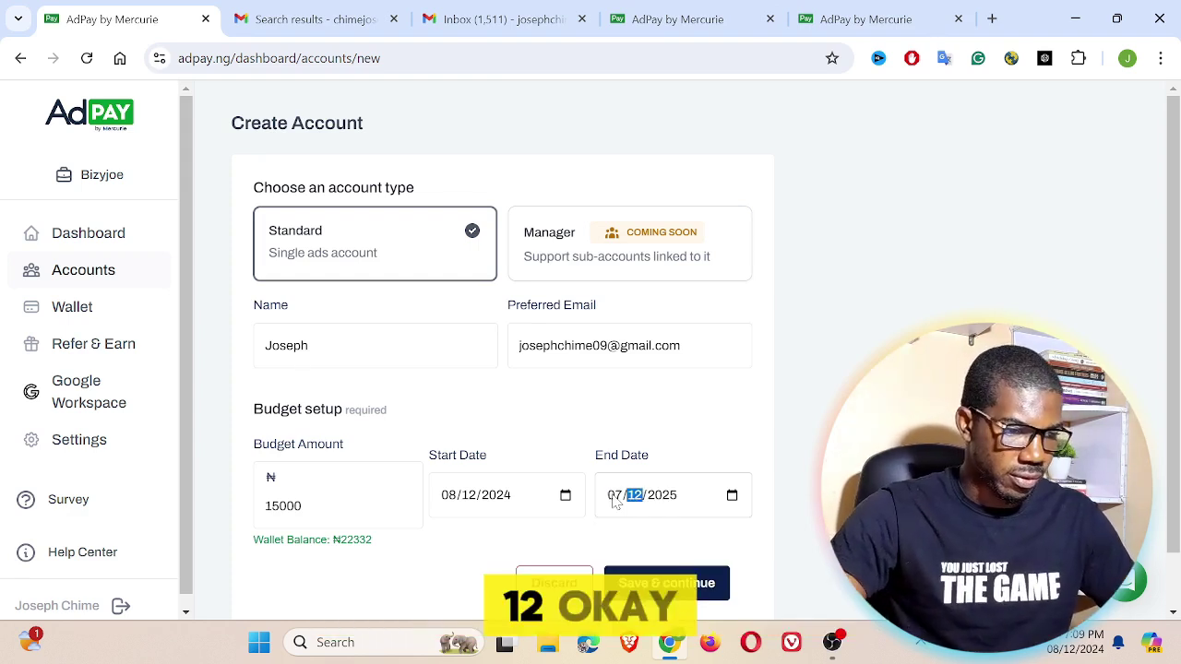
left_click(651, 542)
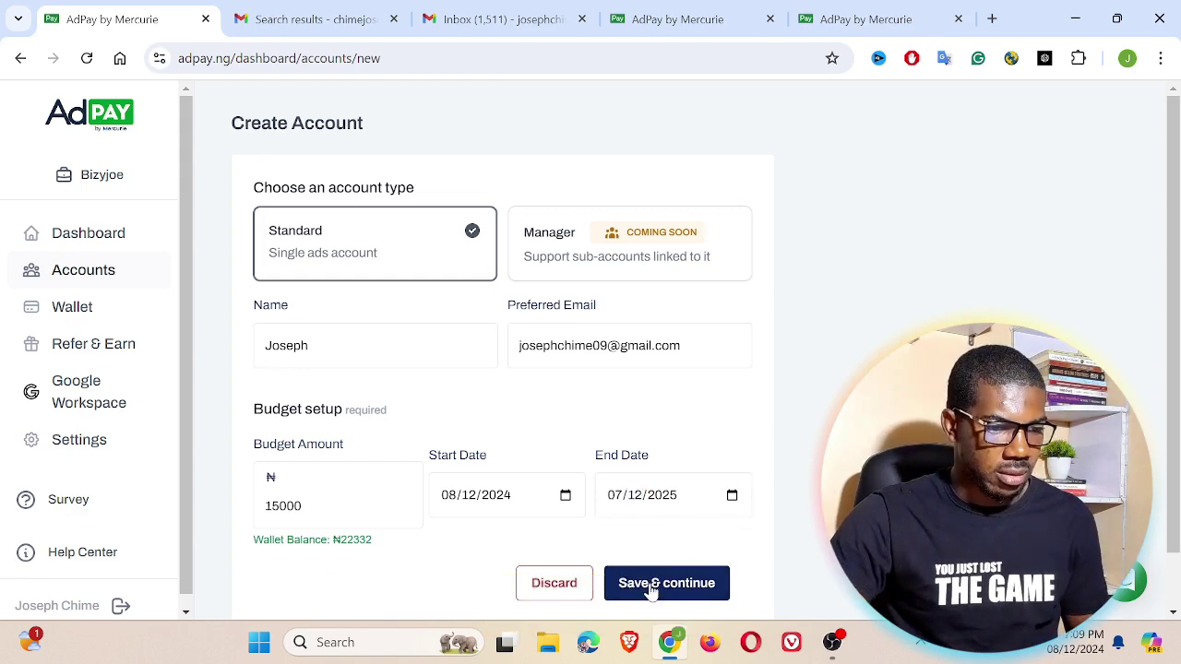
- Save the Standard account, open its details, and open its Google Ads overview link
left_click(651, 589)
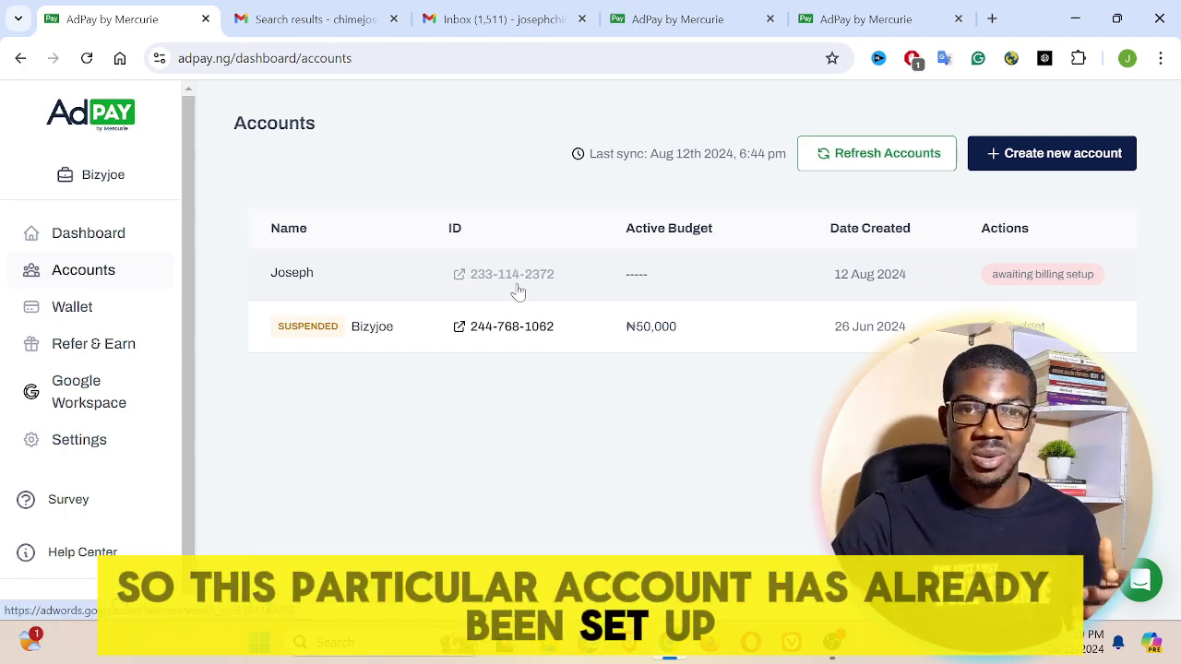
left_click(308, 273)
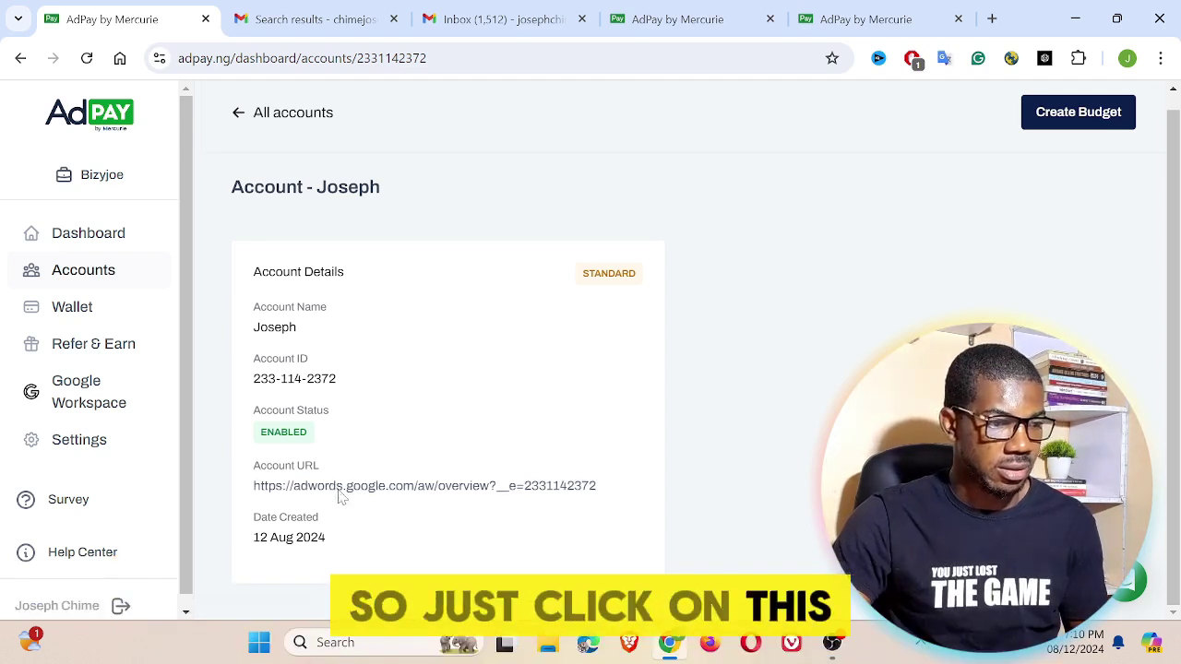
left_click(339, 497)
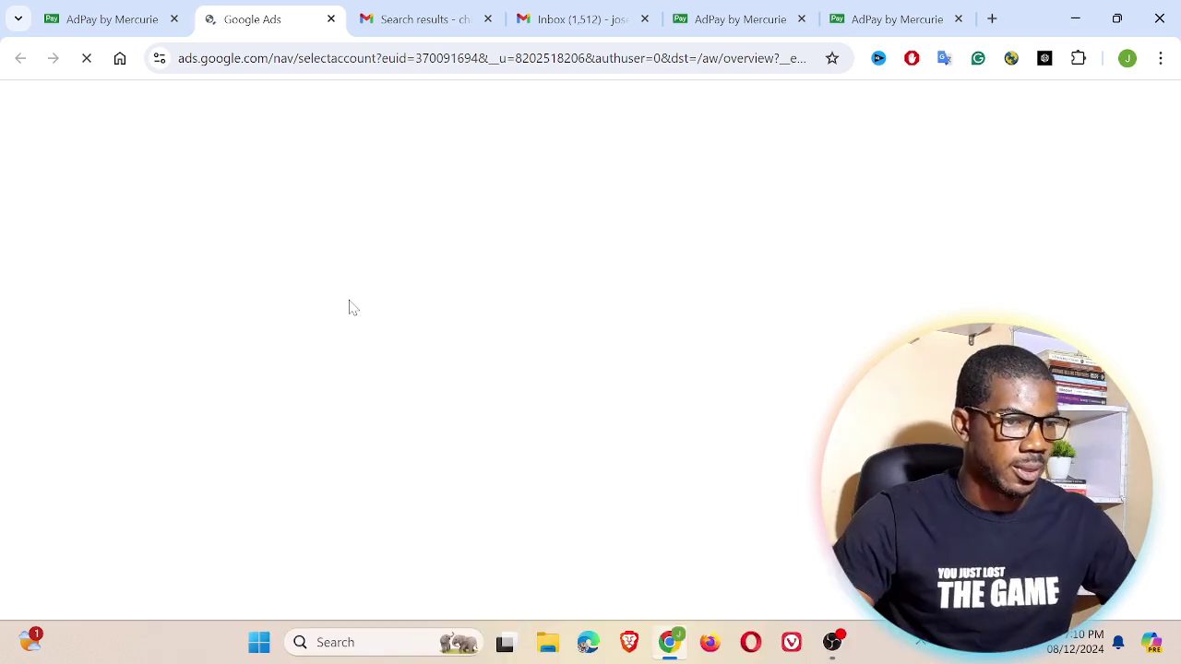
- Open and read the Google Ads 'Accept your invitation' email in Gmail
left_click(600, 25)
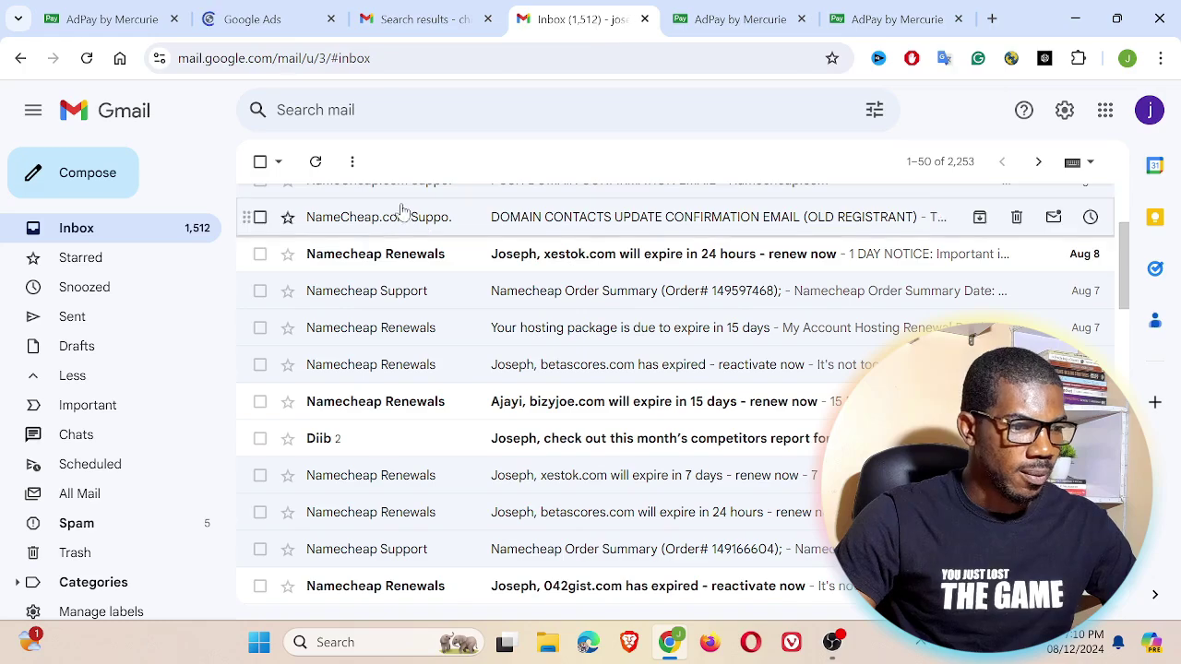
scroll(461, 304, "down", 5)
scroll(448, 296, "up", 5)
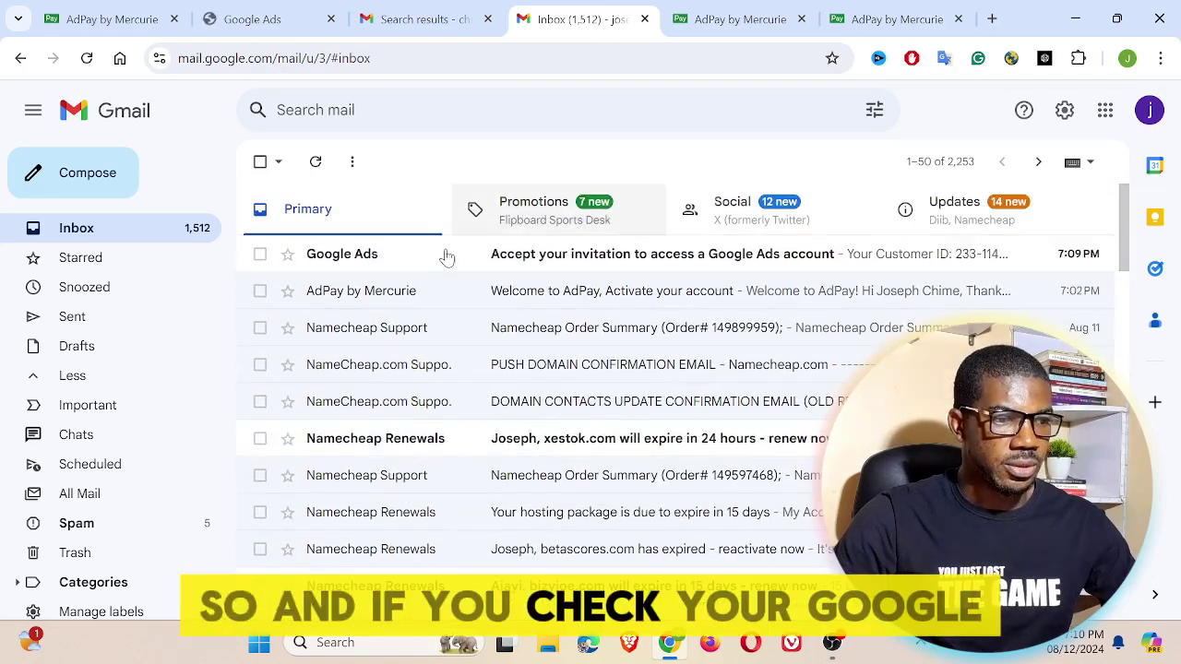
left_click(526, 258)
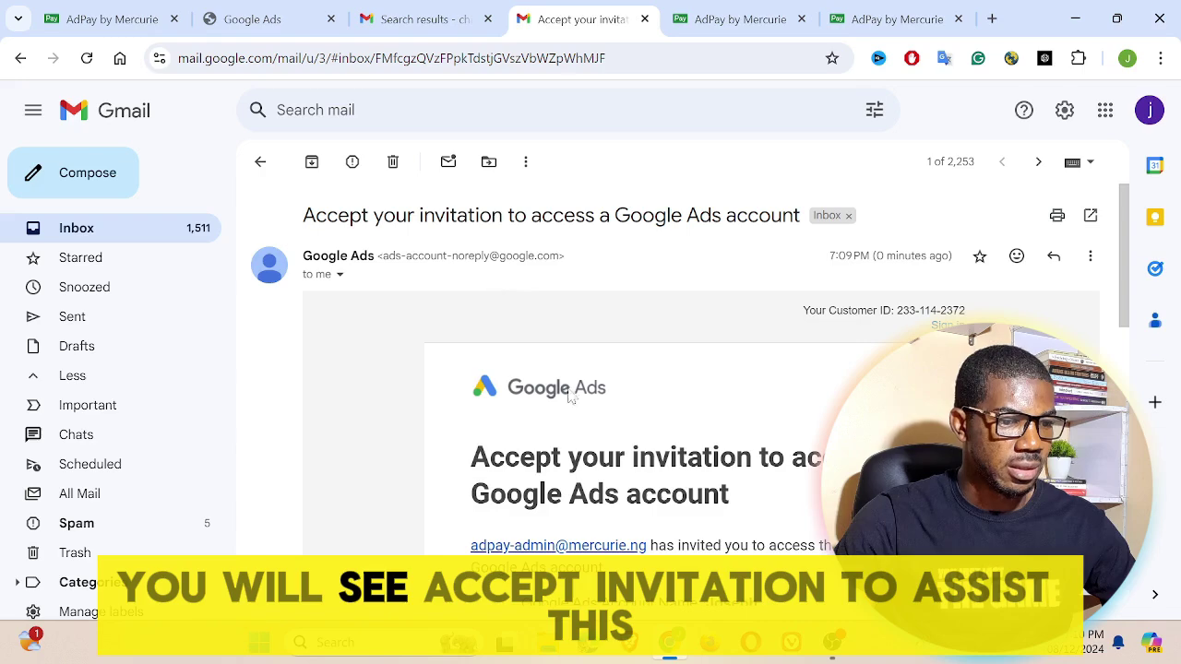
scroll(584, 422, "down", 4)
scroll(585, 421, "up", 2)
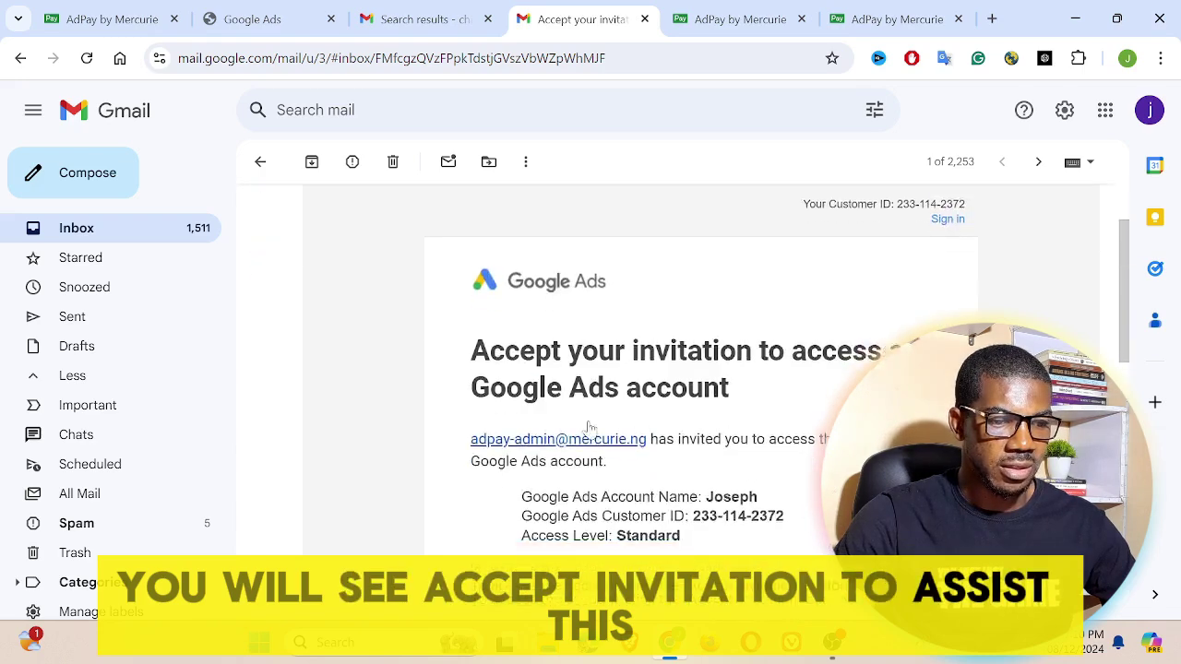
scroll(585, 422, "down", 2)
scroll(590, 431, "down", 1)
scroll(590, 431, "up", 4)
scroll(595, 429, "down", 7)
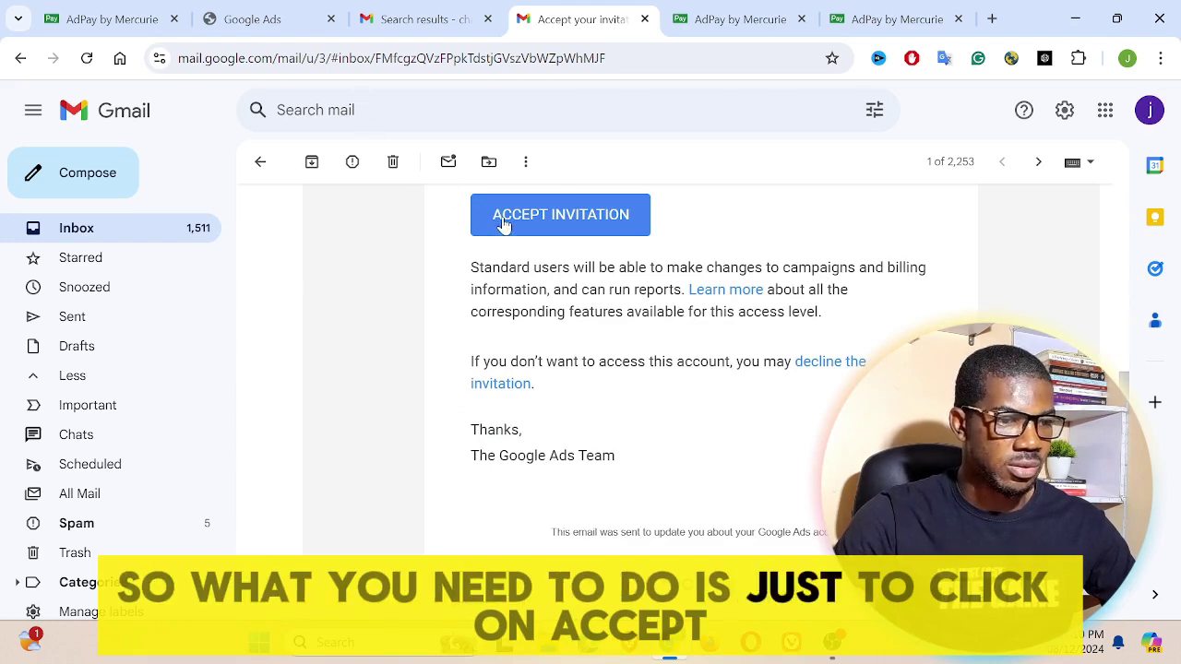
- Check the Google Ads account chooser, then accept the invitation from the email
left_click(289, 20)
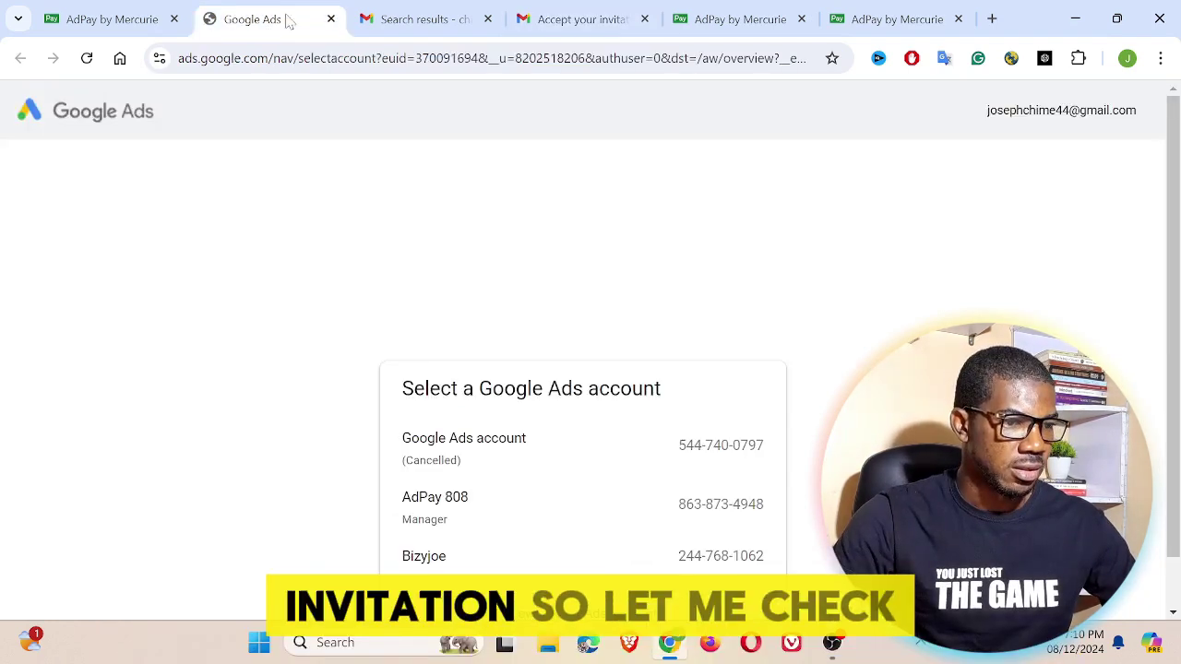
left_click(579, 20)
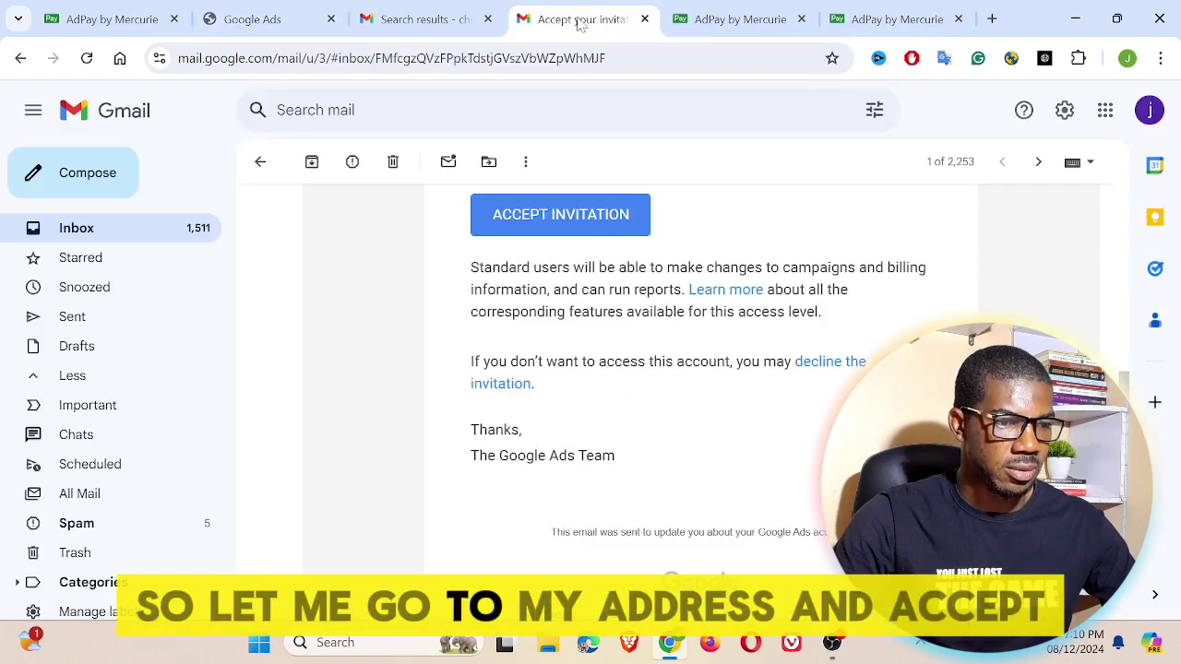
left_click(583, 225)
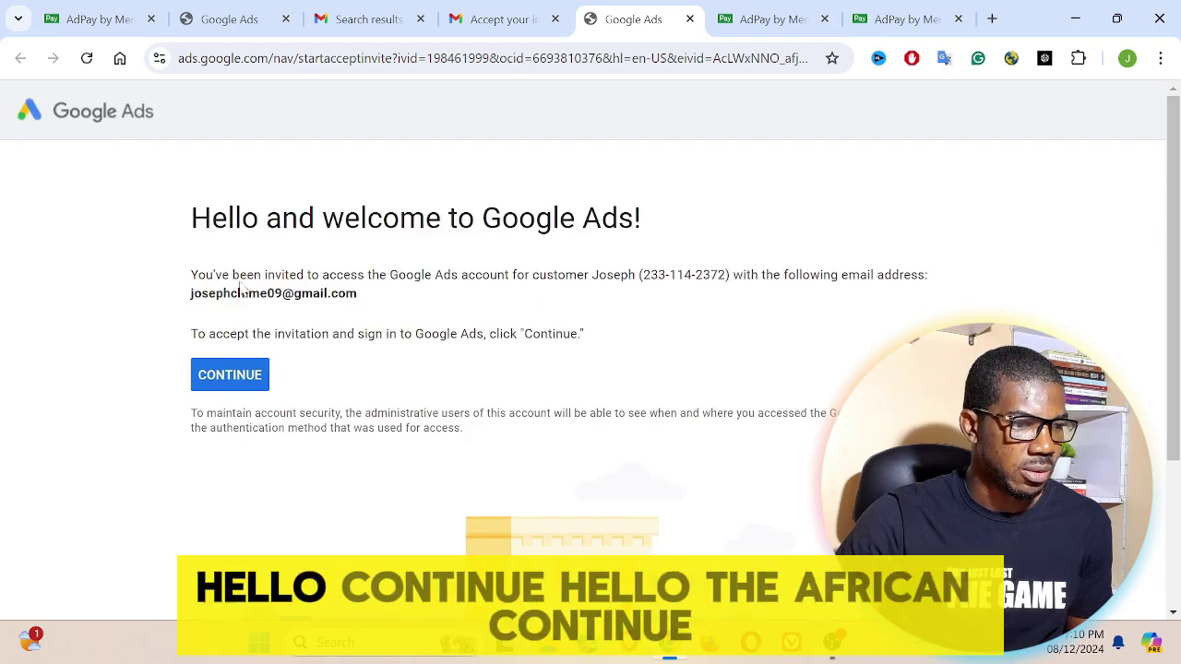
- Continue into the shared account, close the Learn Google Ads tour, and leave the guide
left_click(234, 377)
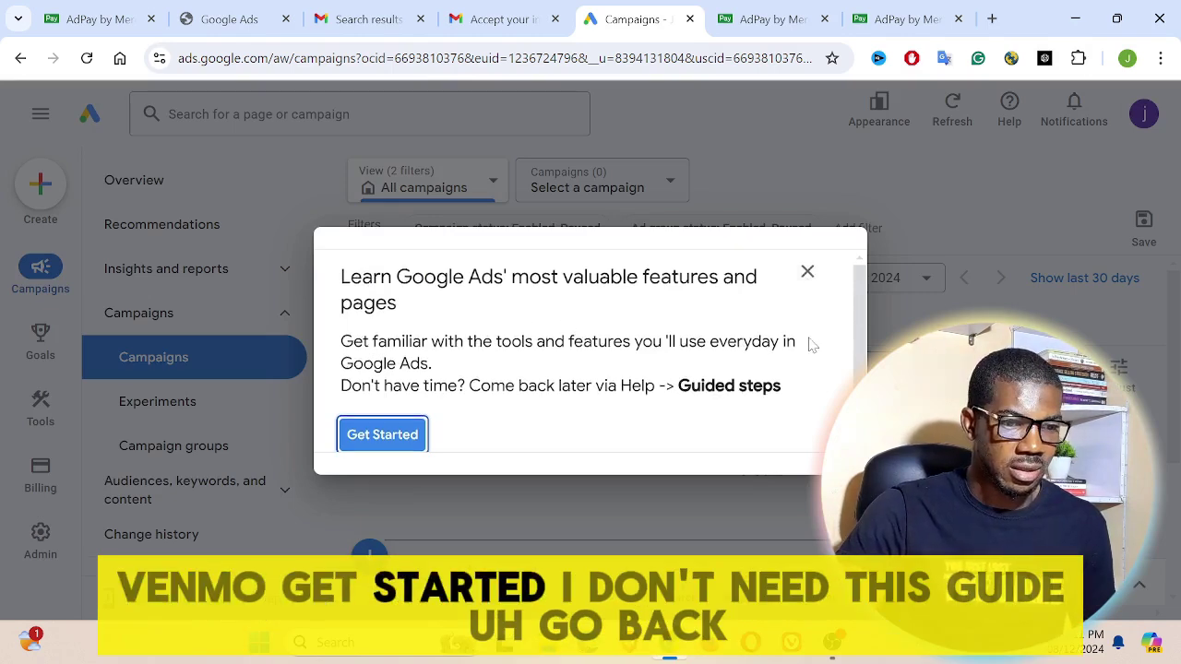
left_click(807, 269)
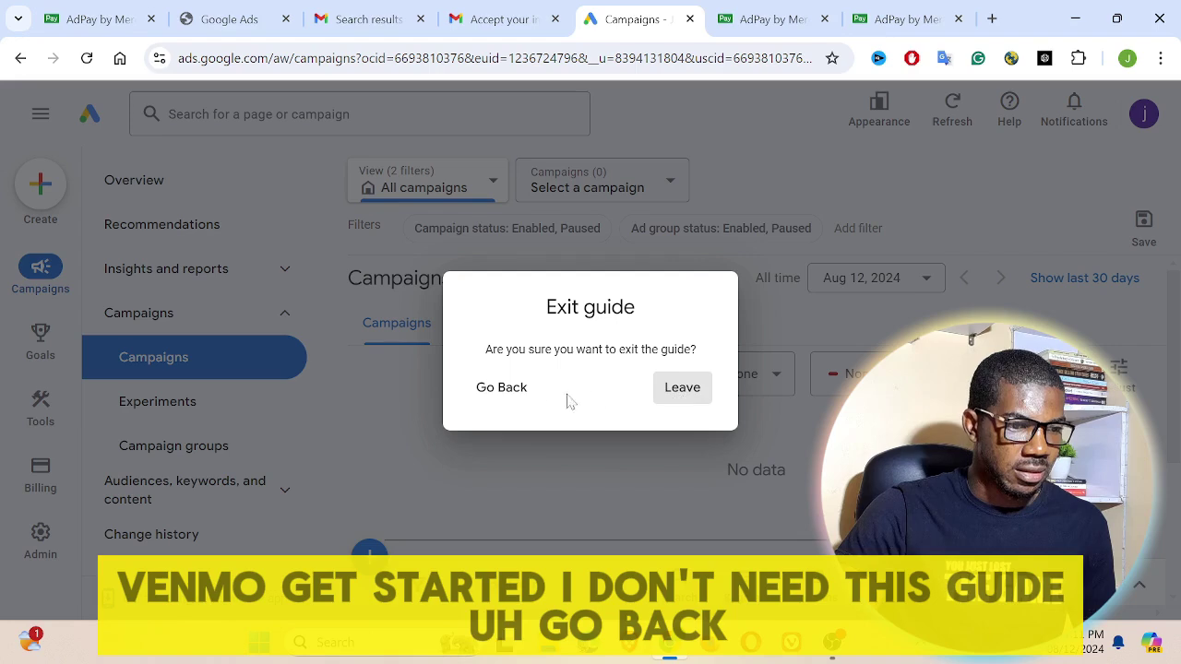
left_click(680, 389)
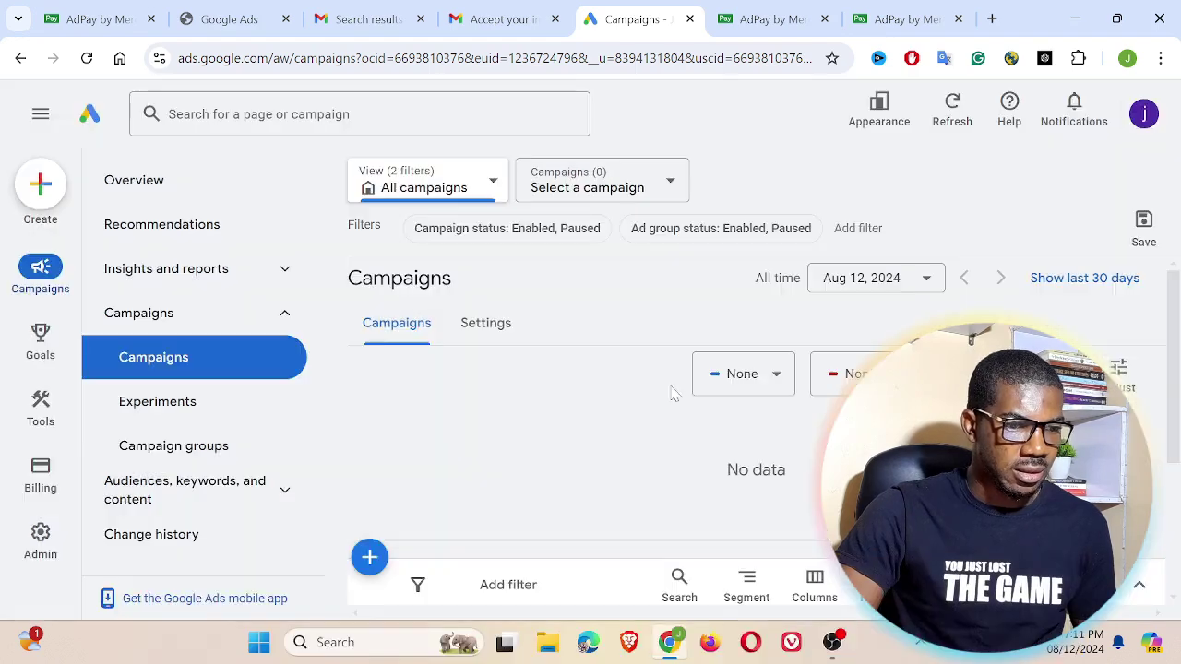
scroll(624, 453, "down", 2)
scroll(625, 489, "down", 2)
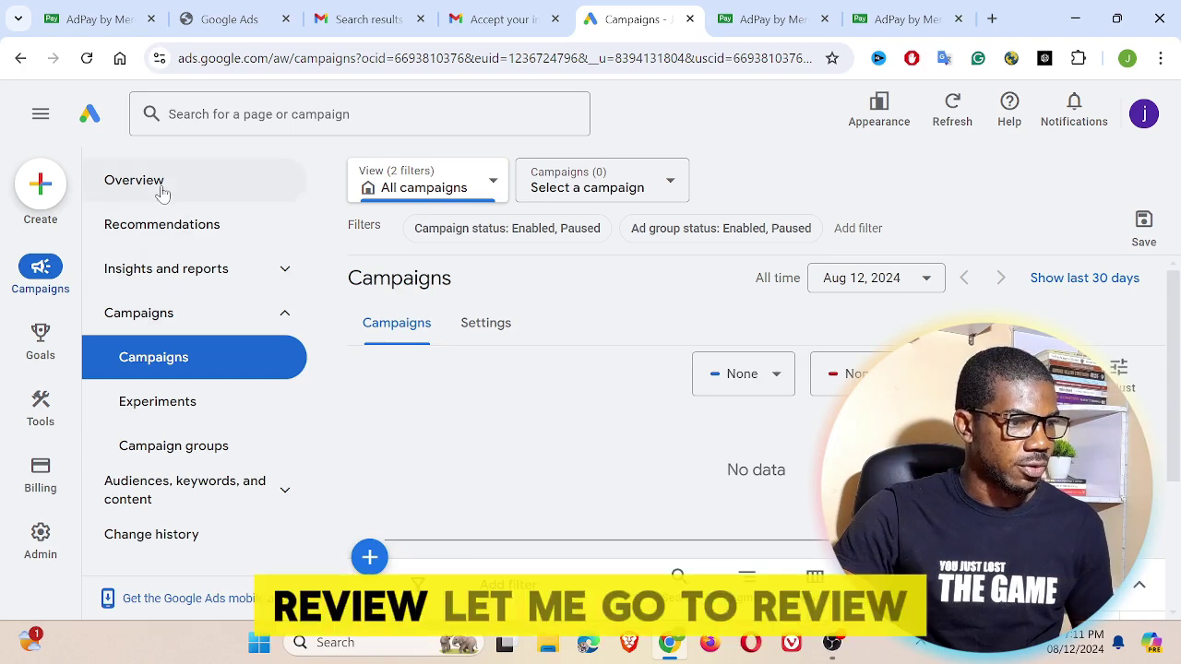
- View the new account's empty Google Ads Overview, then go back to its Standard account details in AdPay
left_click(158, 191)
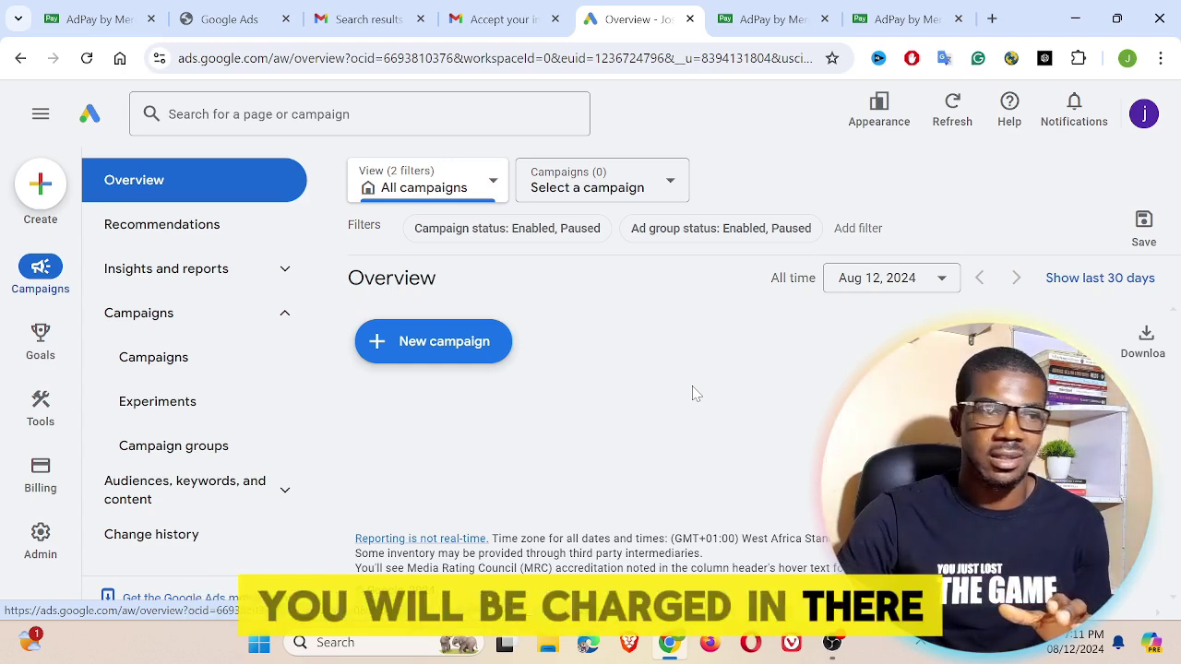
left_click(92, 24)
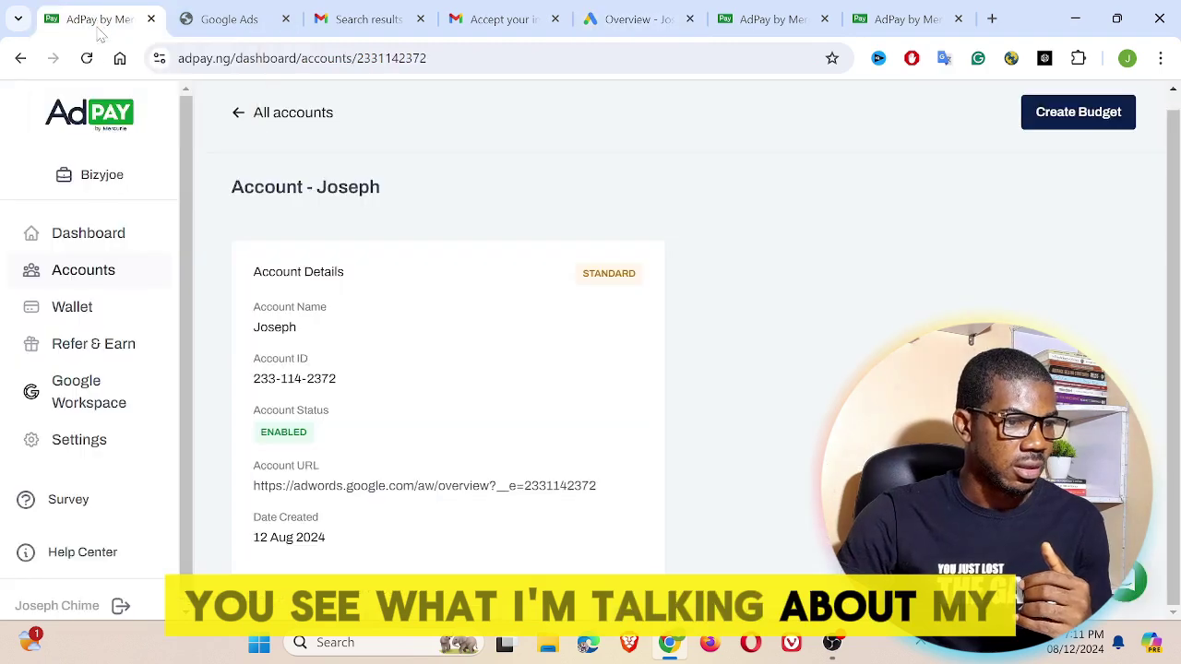
- Return to AdPay's All accounts list and open the suspended account's ID link in Google Ads
left_click(238, 112)
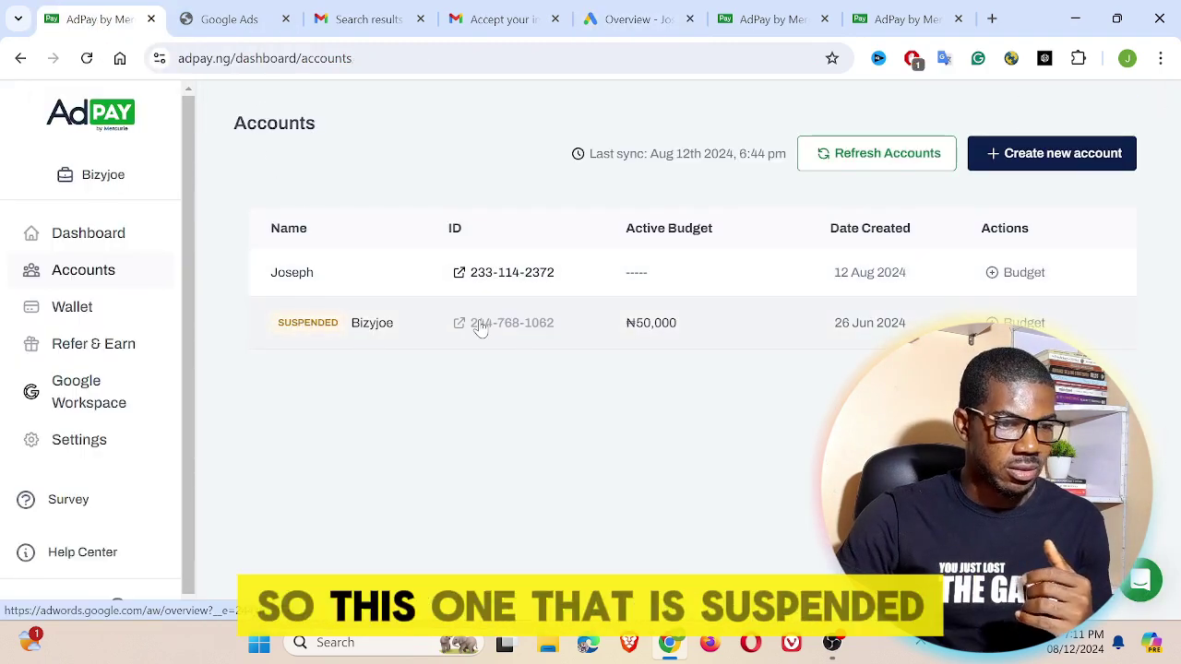
left_click(477, 332)
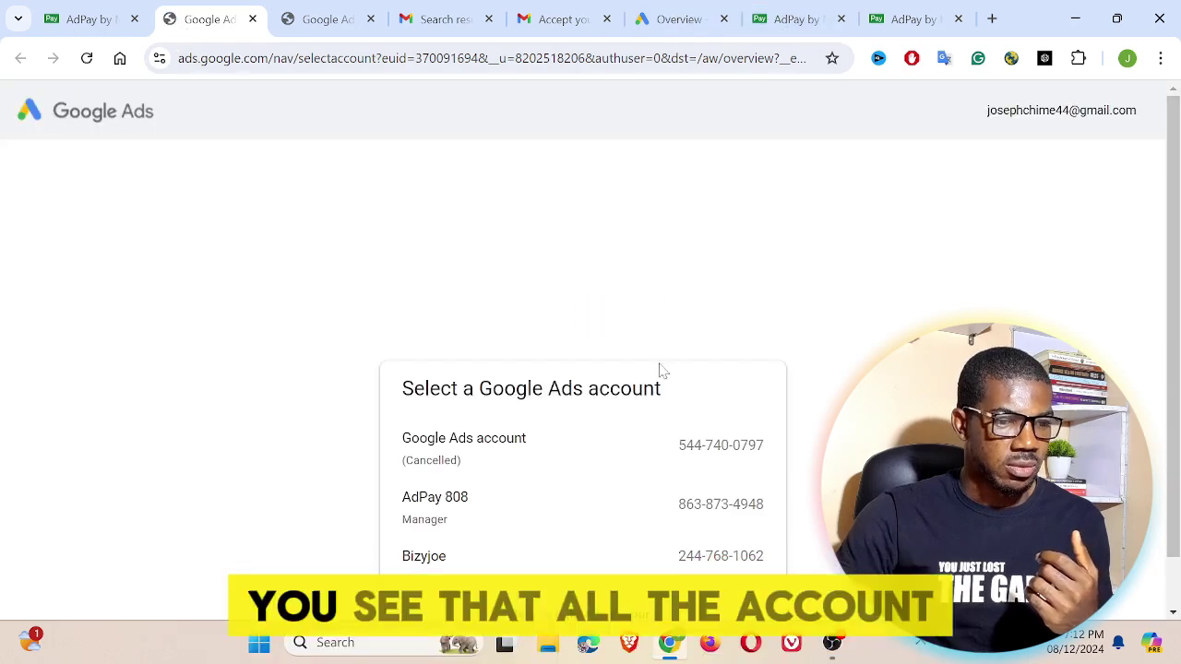
- Choose the suspended account and review its Overview showing 3.46K clicks and 26.9K impressions
scroll(661, 370, "down", 1)
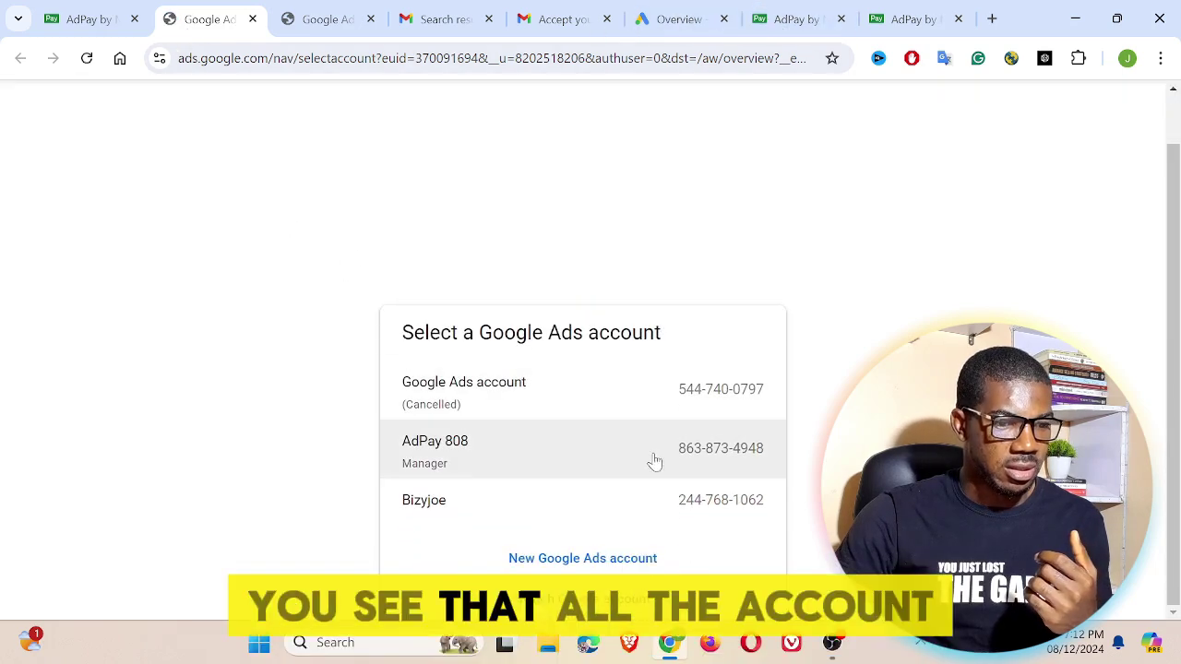
left_click(637, 500)
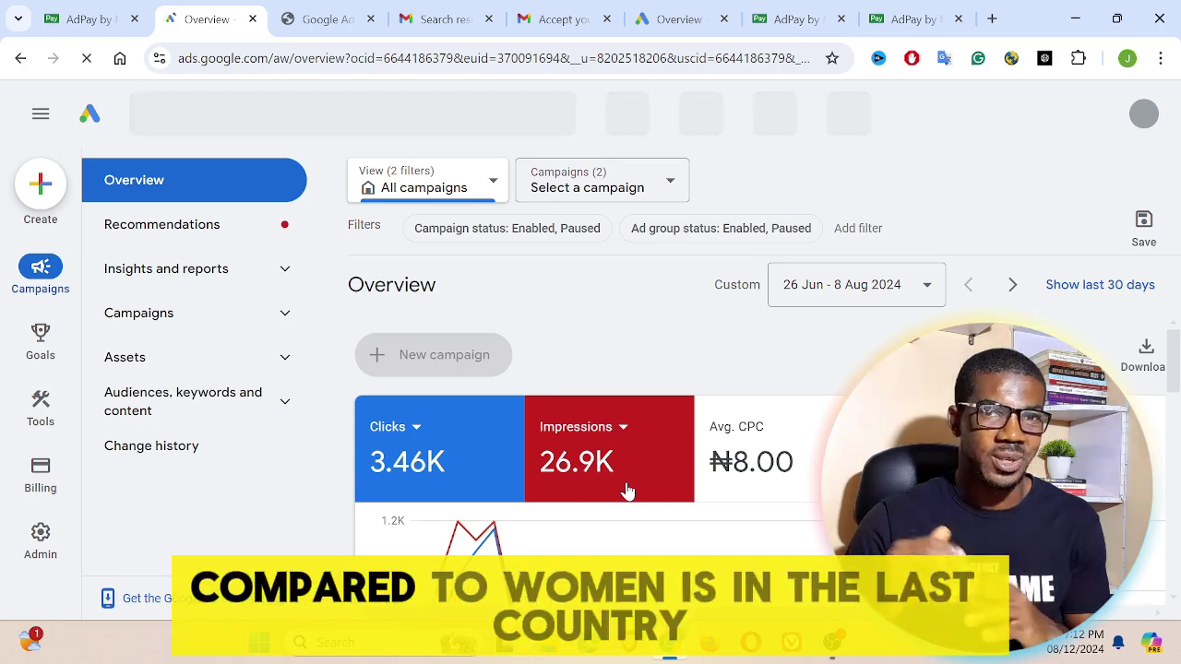
scroll(659, 495, "down", 5)
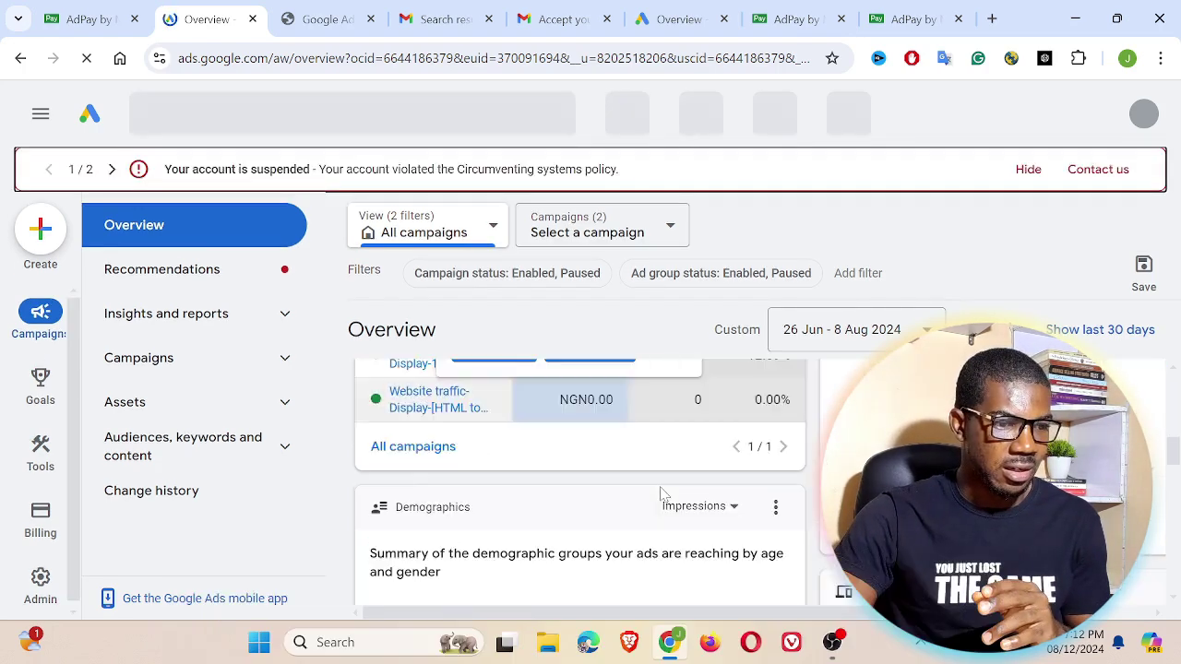
scroll(598, 489, "up", 2)
scroll(597, 489, "up", 3)
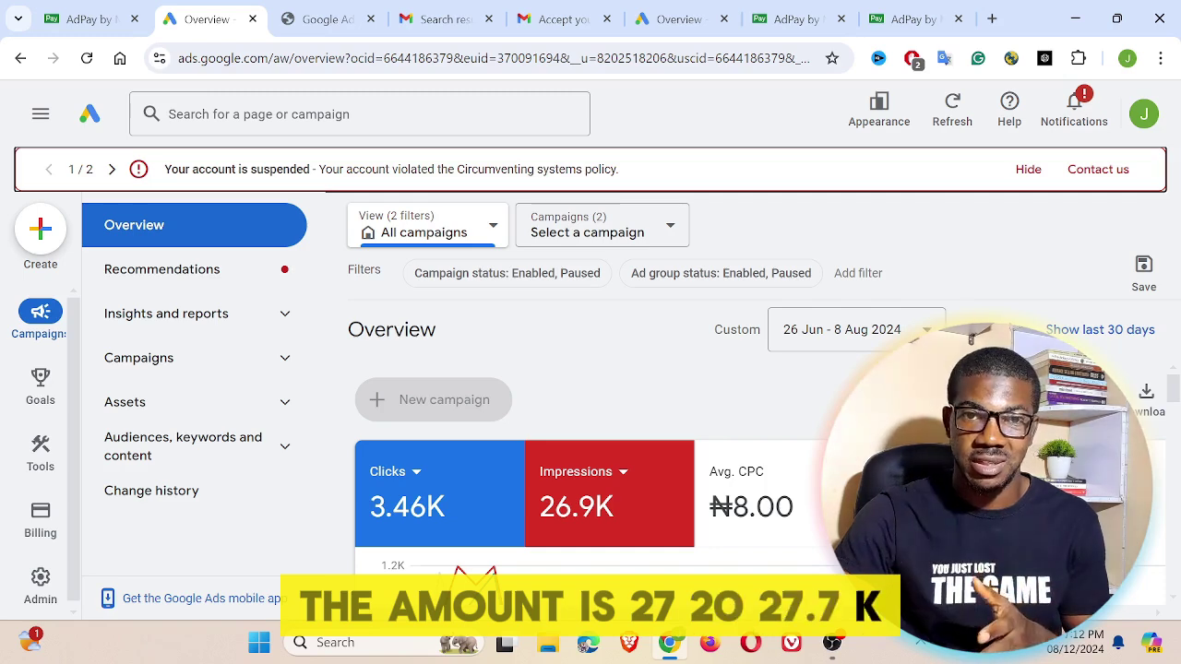
scroll(590, 443, "down", 1)
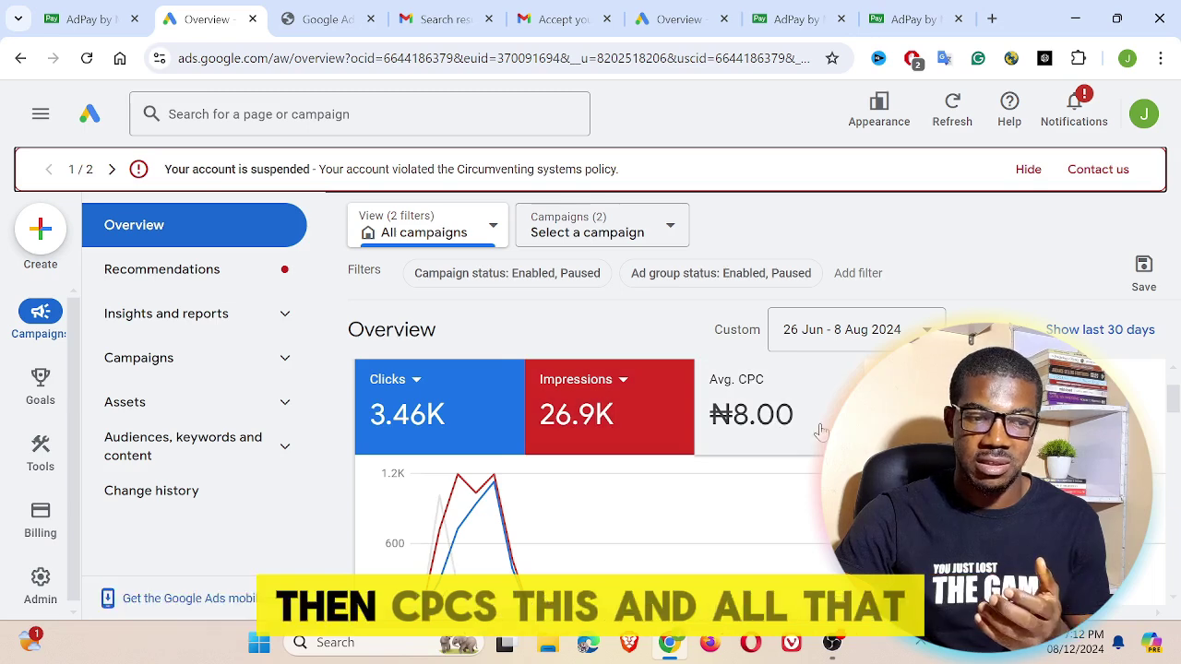
scroll(820, 431, "down", 10)
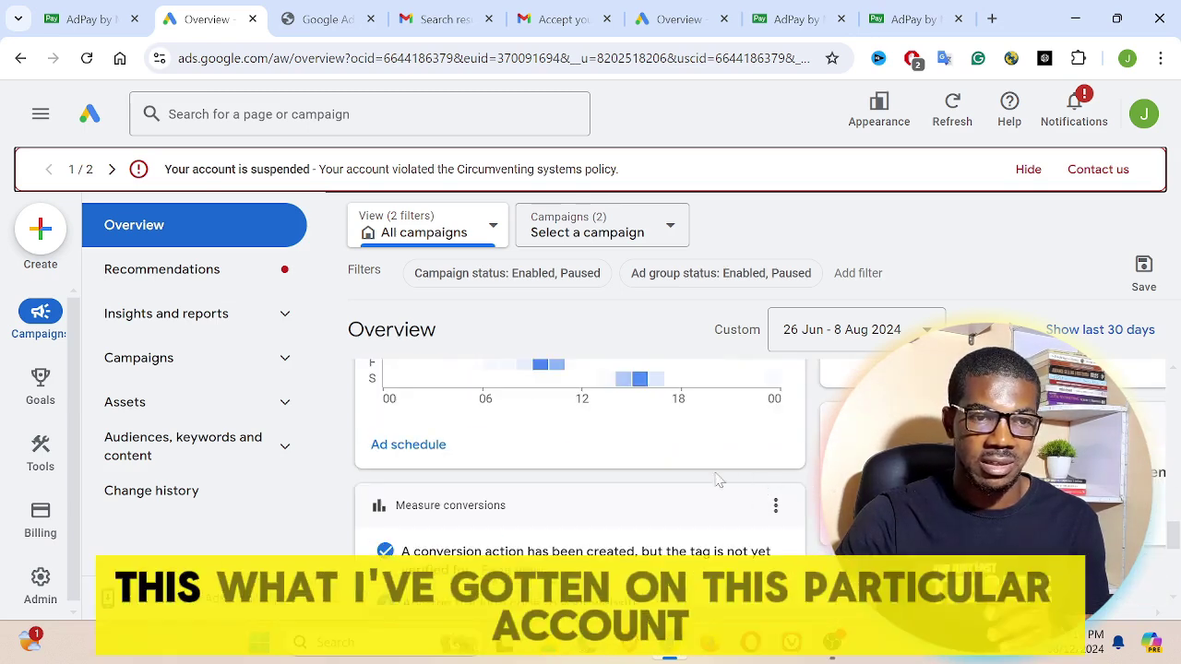
scroll(672, 458, "up", 3)
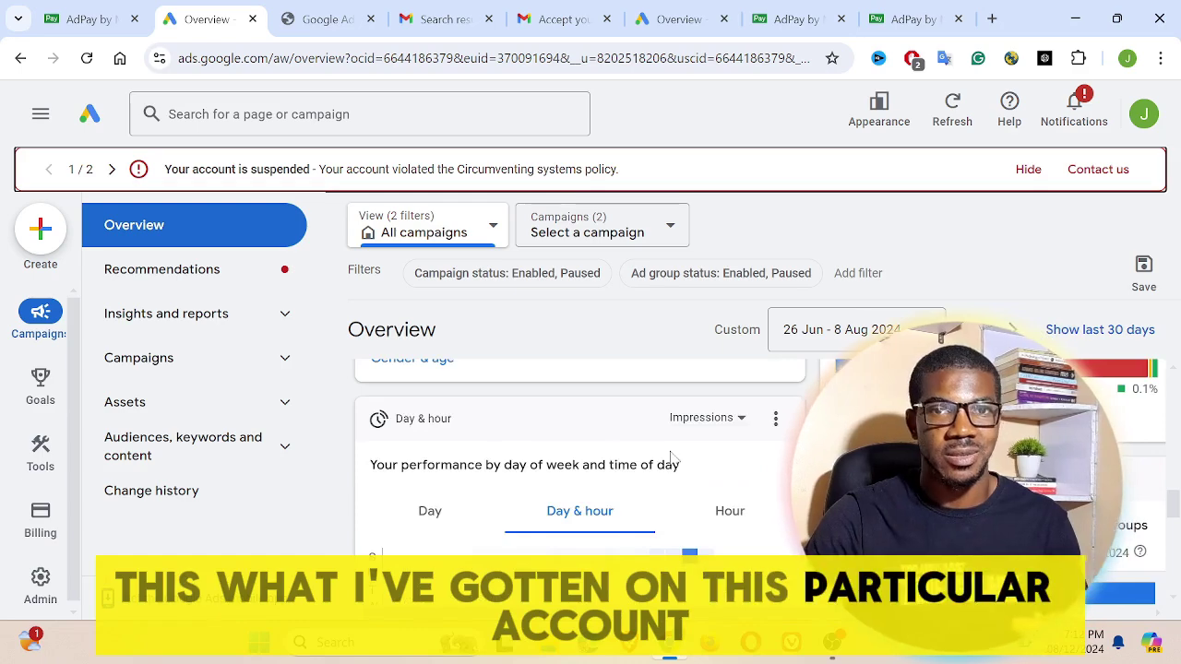
scroll(672, 458, "down", 2)
- Return to the AdPay accounts list and open the support chat
mouse_move(664, 459)
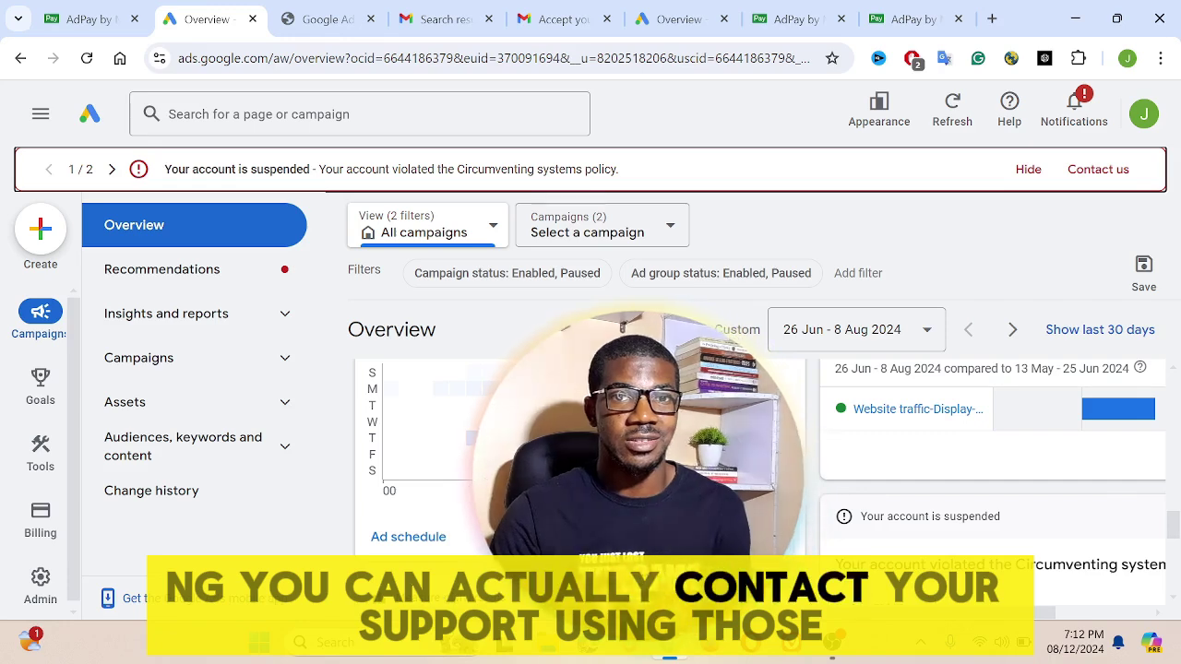
left_click(87, 18)
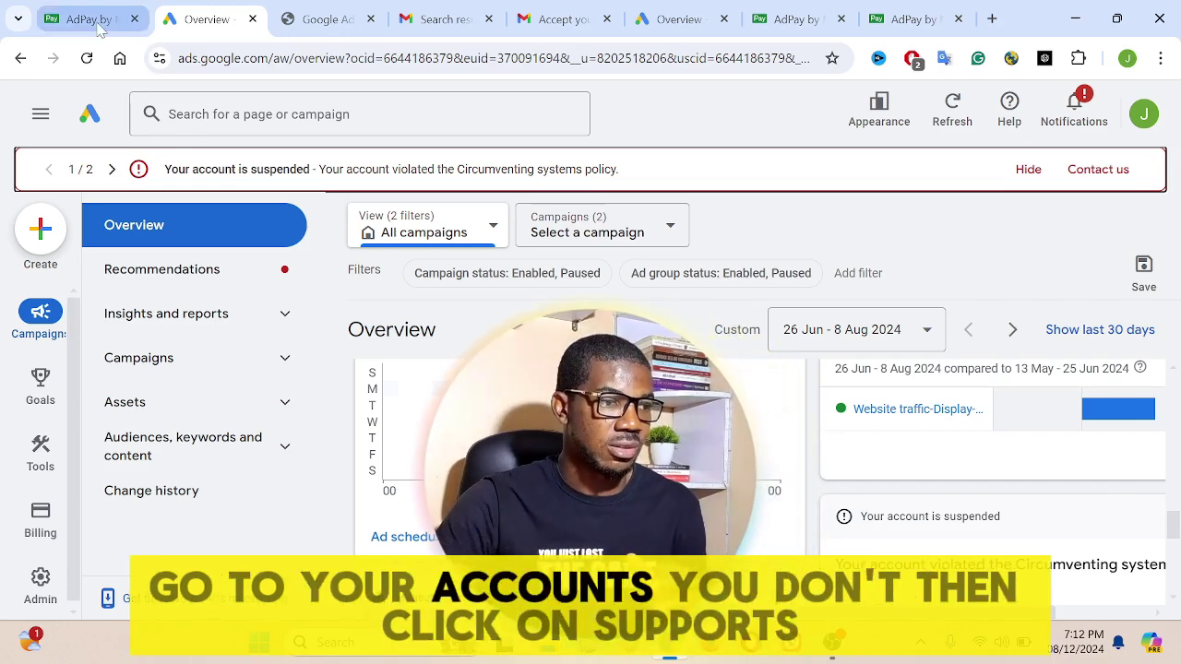
left_click(1159, 578)
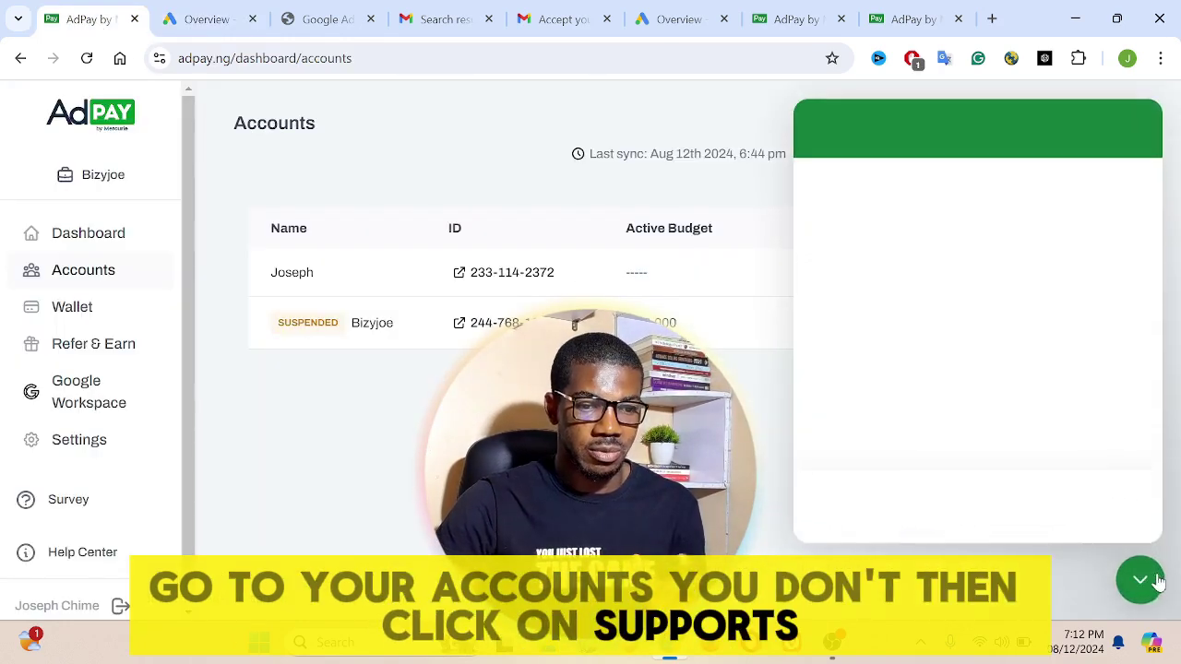